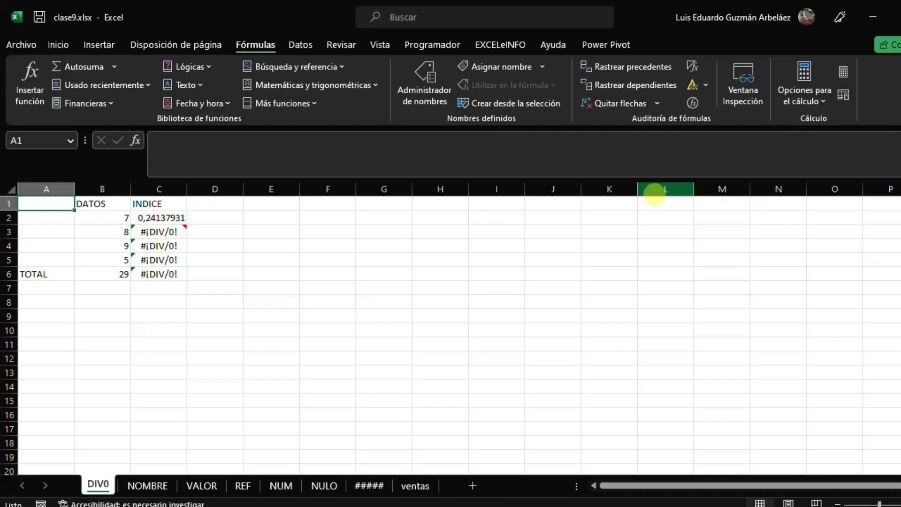
- Examine the formulas and cell comments behind the example errors on the DIV0, NOMBRE and VALOR sheets
left_click(160, 235)
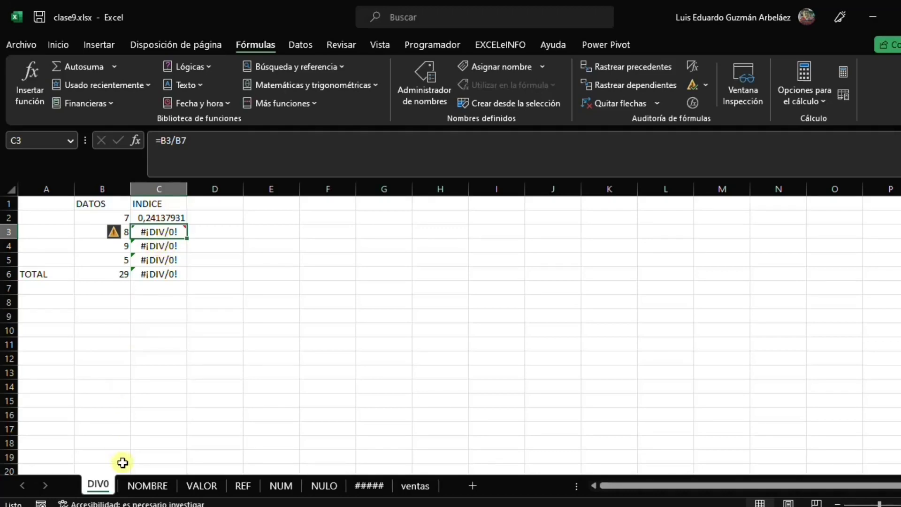
left_click(139, 484)
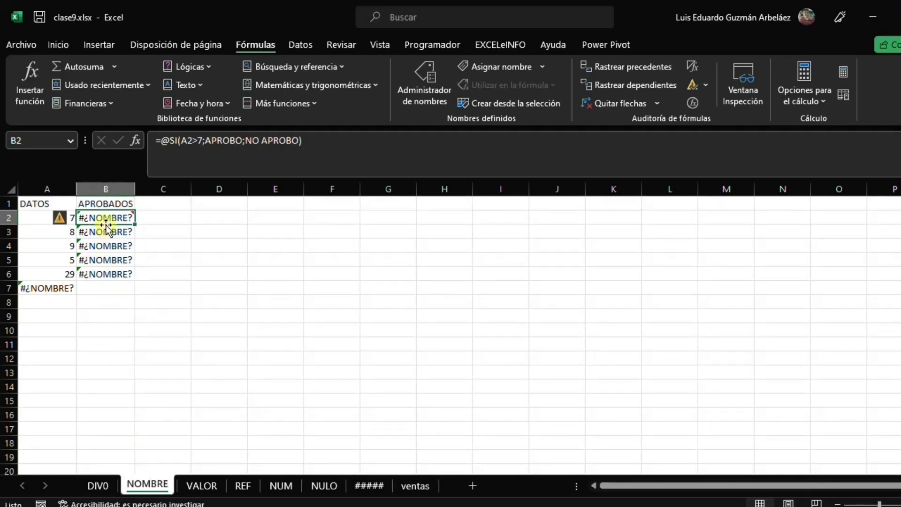
mouse_move(105, 224)
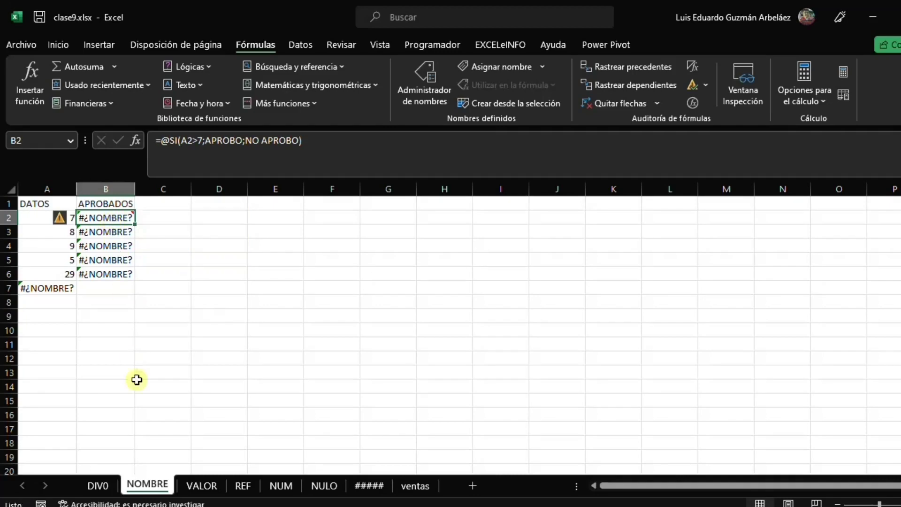
left_click(194, 488)
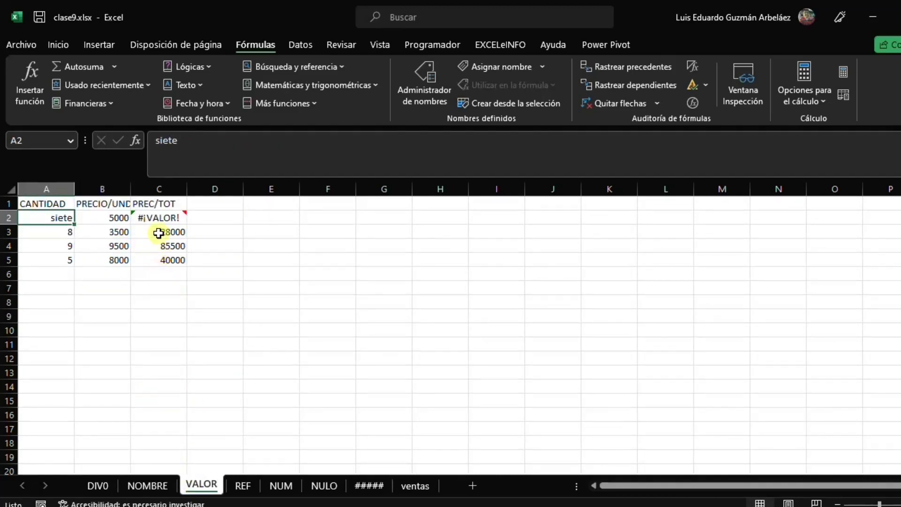
mouse_move(145, 219)
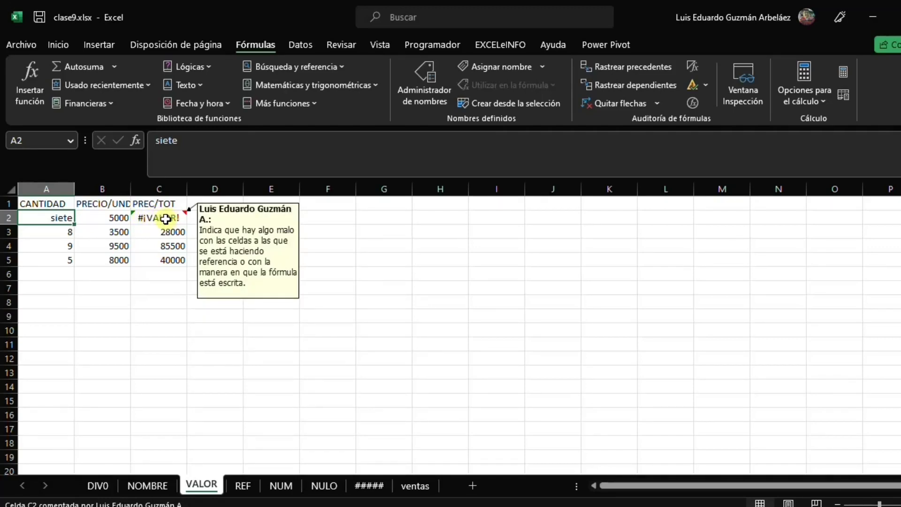
- Examine the formulas that produce the example errors on the REF, NUM and NULO sheets
left_click(243, 486)
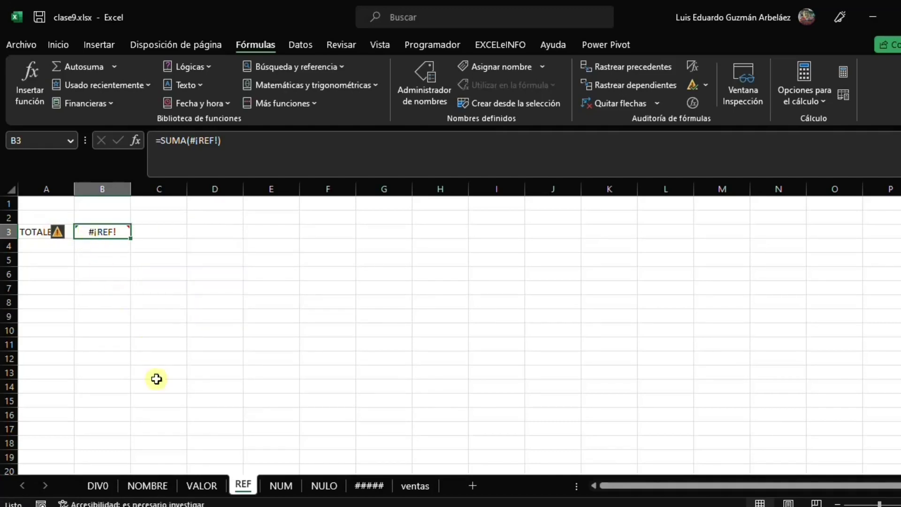
left_click(274, 486)
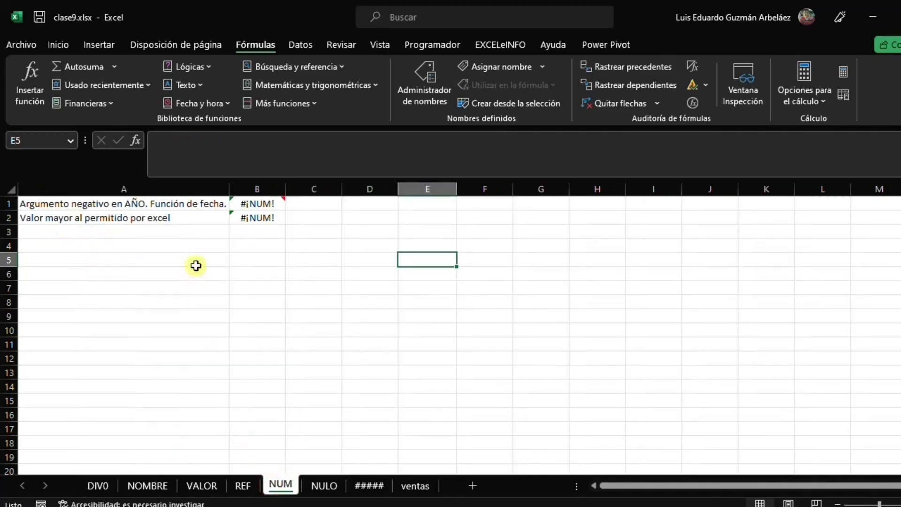
left_click(252, 205)
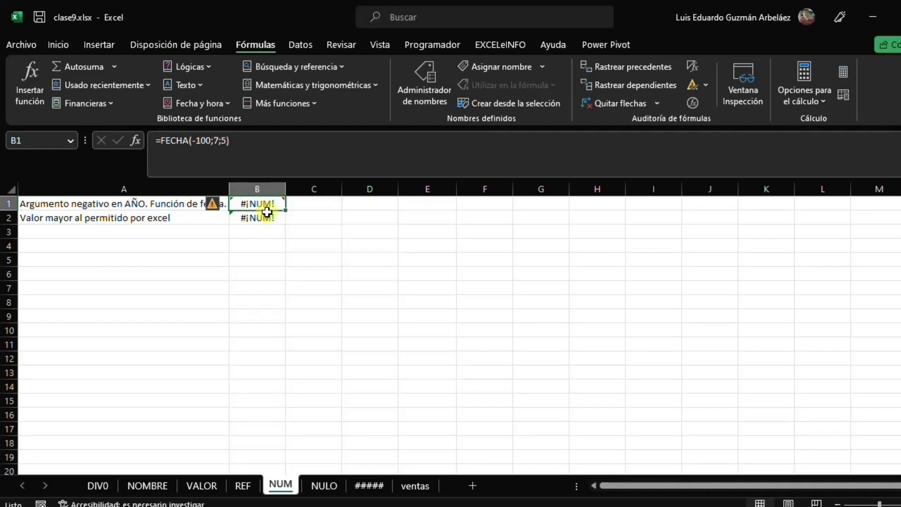
left_click(323, 486)
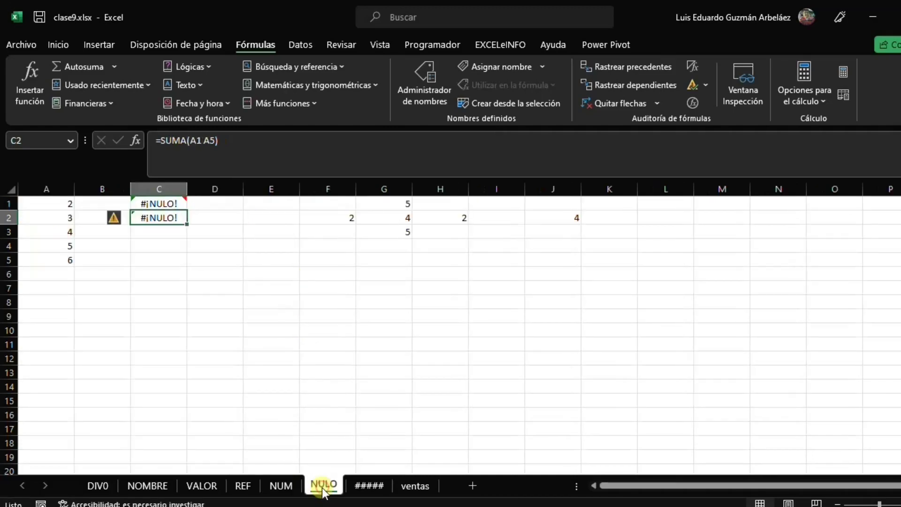
left_click(150, 240)
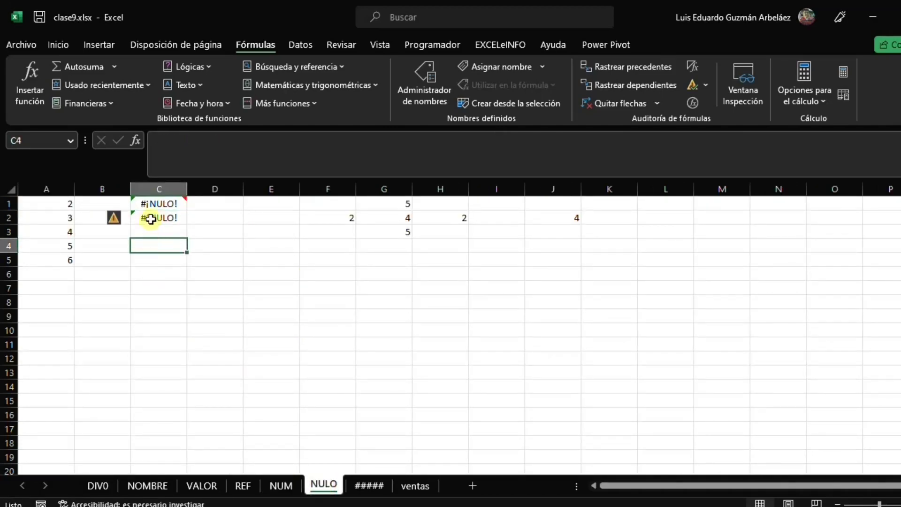
left_click(149, 219)
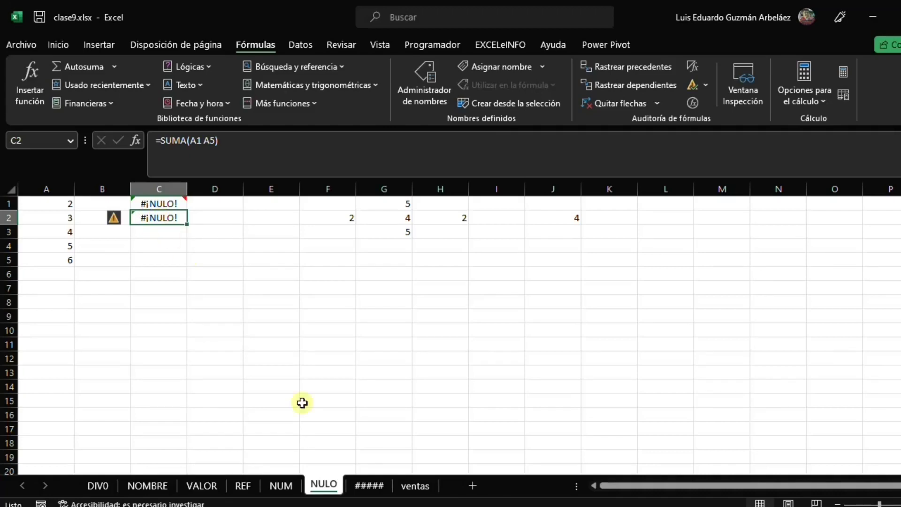
- Examine the PIB column on the ##### sheet, including the stored value in A3
left_click(369, 486)
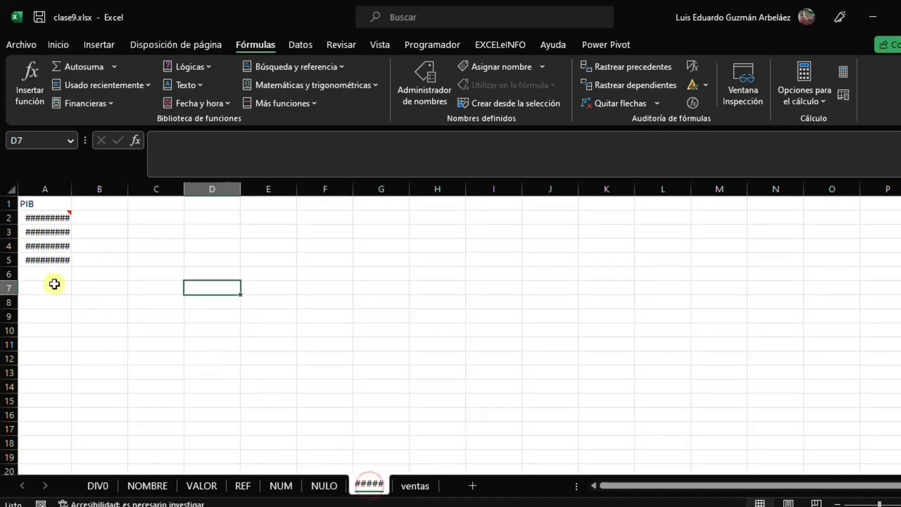
left_click(40, 230)
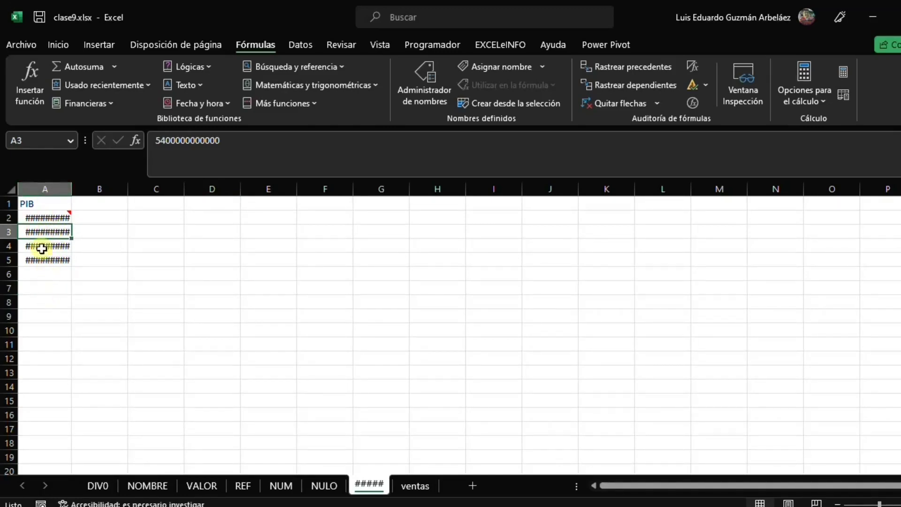
mouse_move(56, 221)
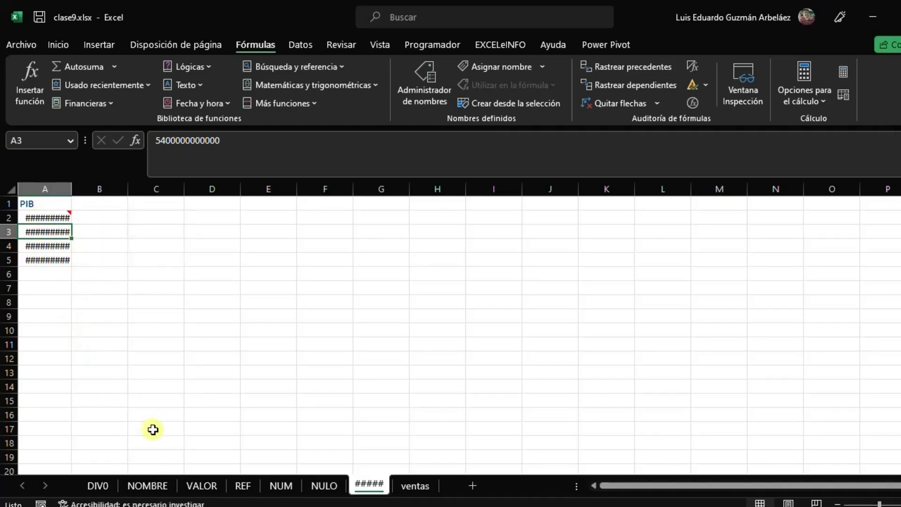
left_click(45, 486)
- Look over the sales table on the ventas sheet together with the available data import tools
left_click(416, 486)
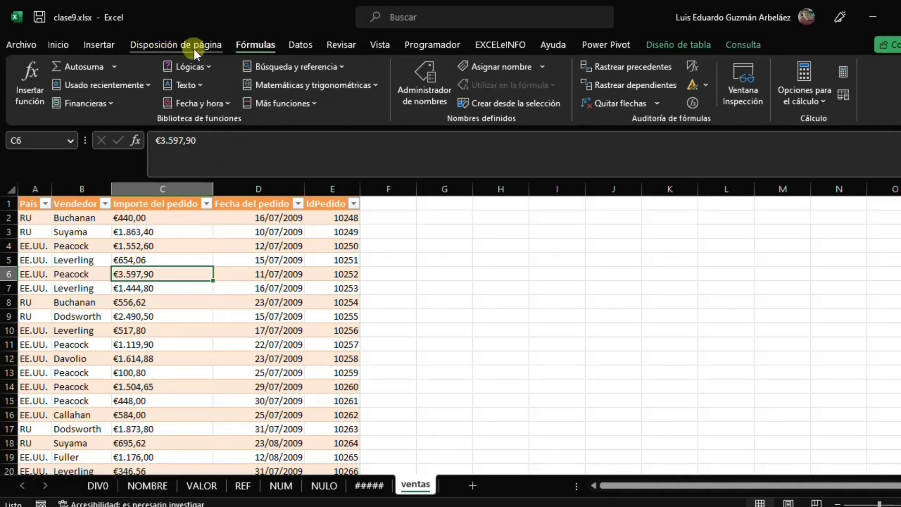
left_click(298, 45)
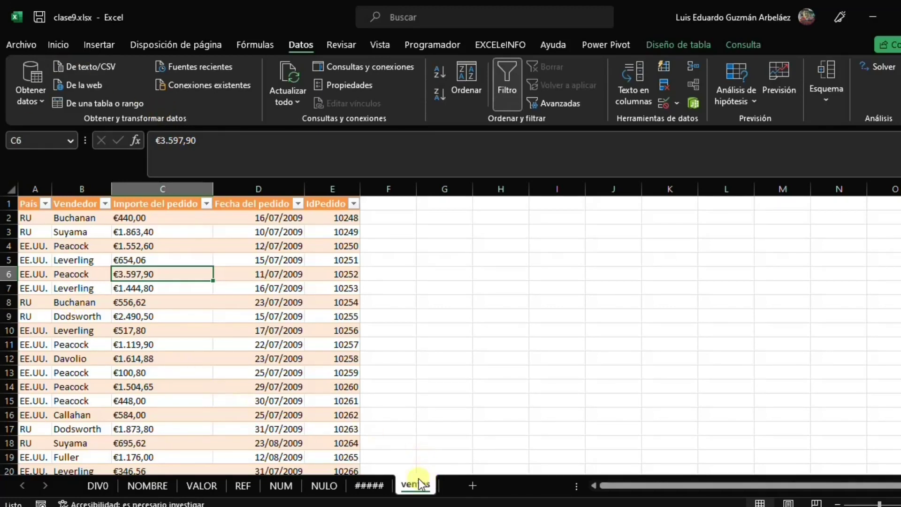
left_click(171, 321)
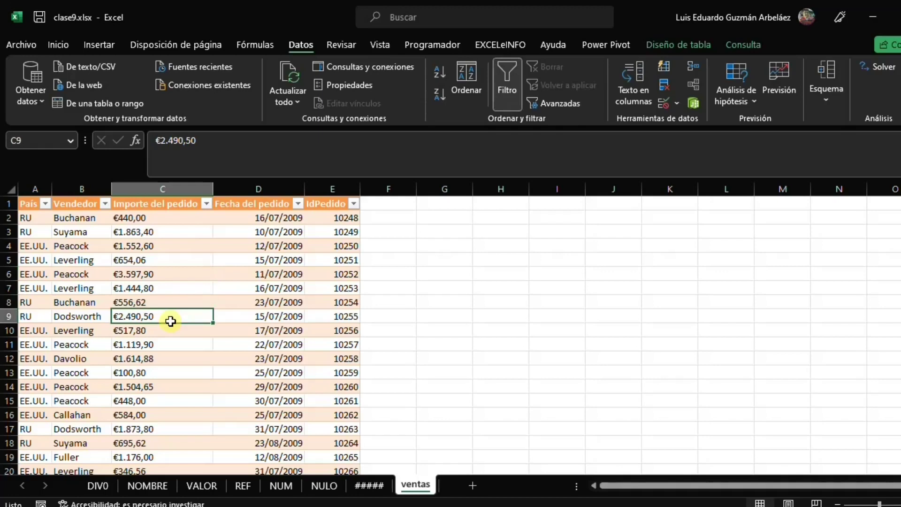
left_click(167, 272)
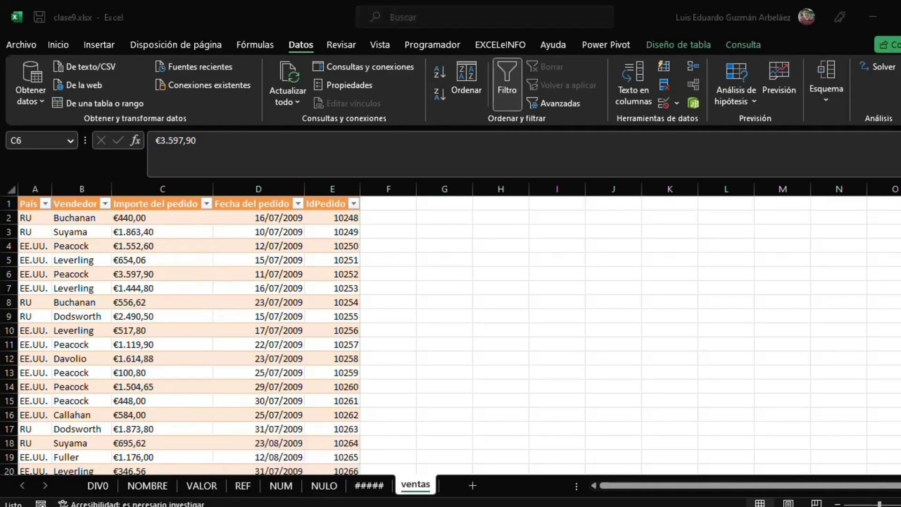
- Switch to the fuentes_ext folder in File Explorer, read the web address in importar web.txt, and return to the Excel workbook
left_click(264, 495)
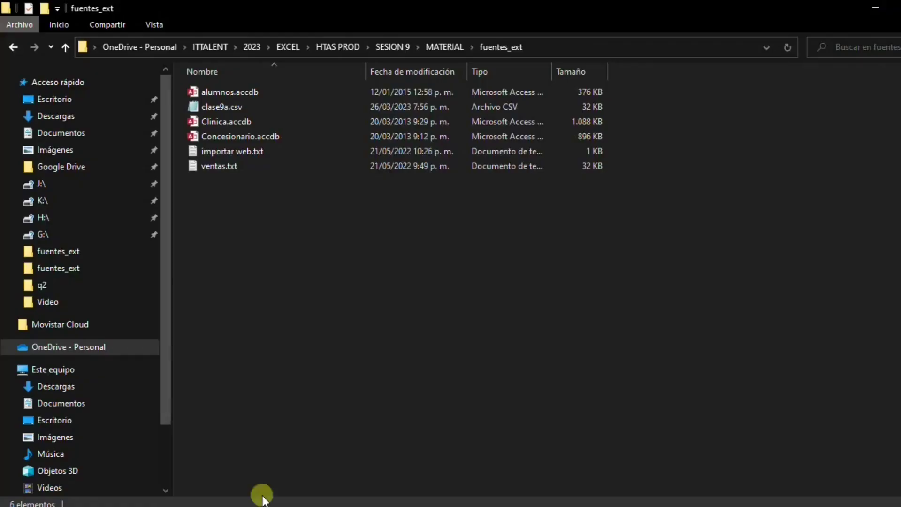
left_click(210, 165)
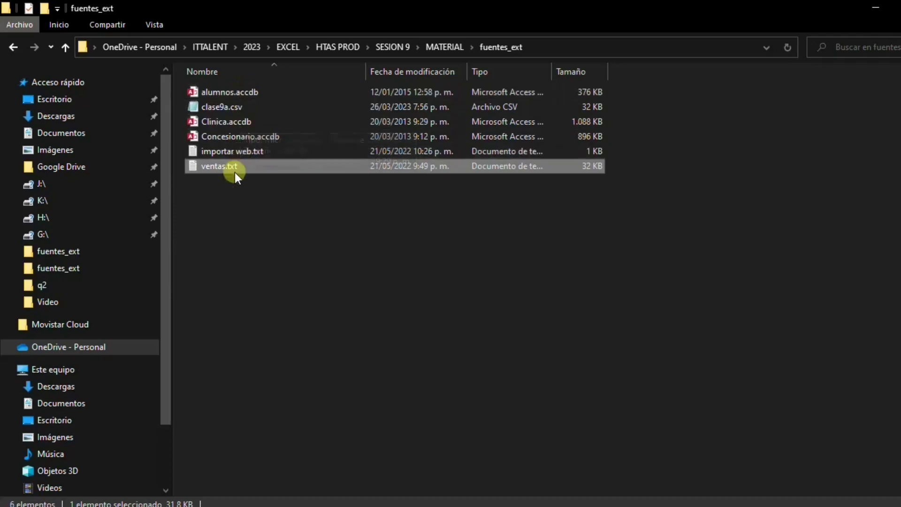
double_click(205, 151)
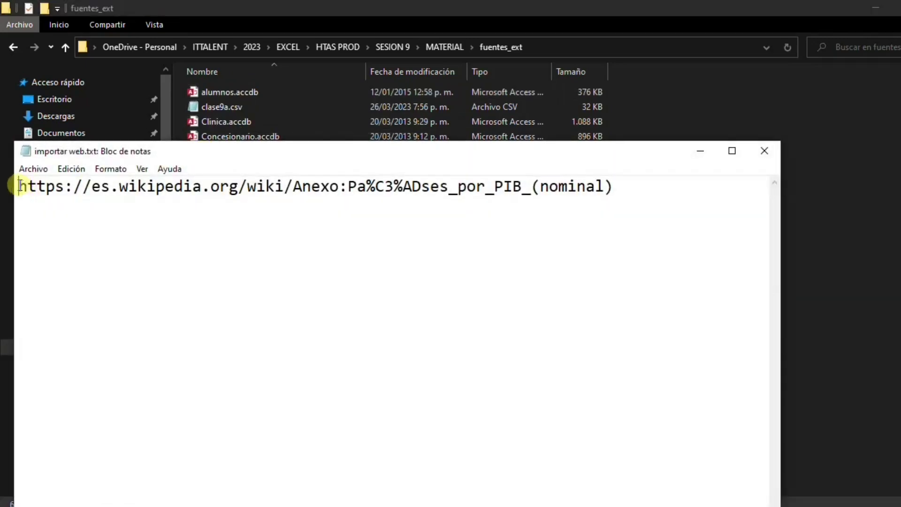
left_click_drag(18, 186, 629, 187)
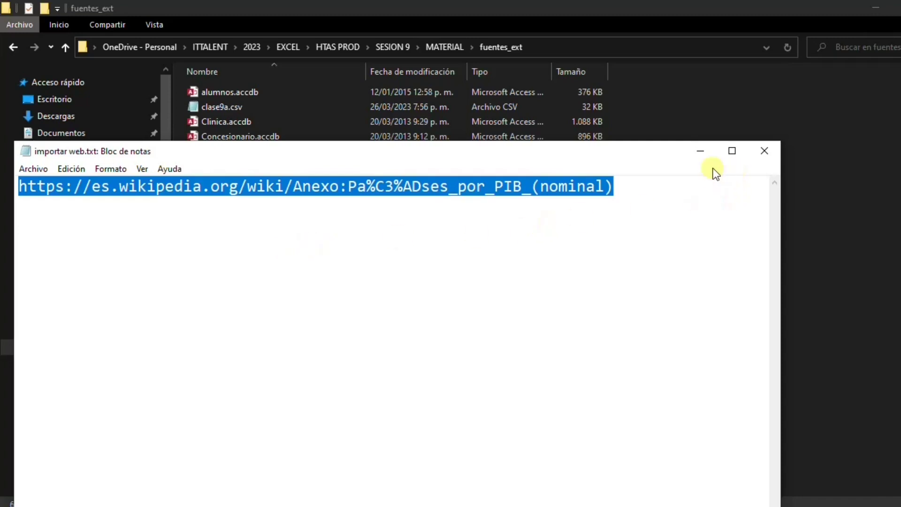
left_click(699, 153)
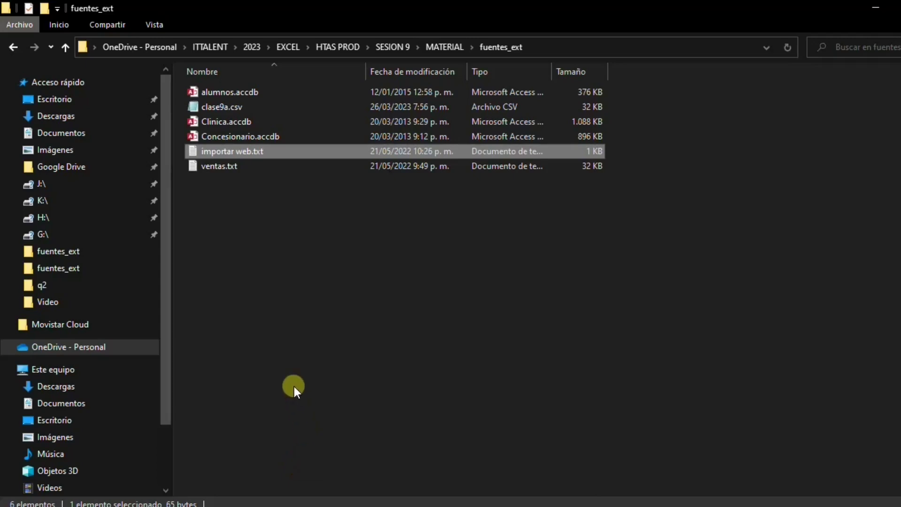
left_click(323, 505)
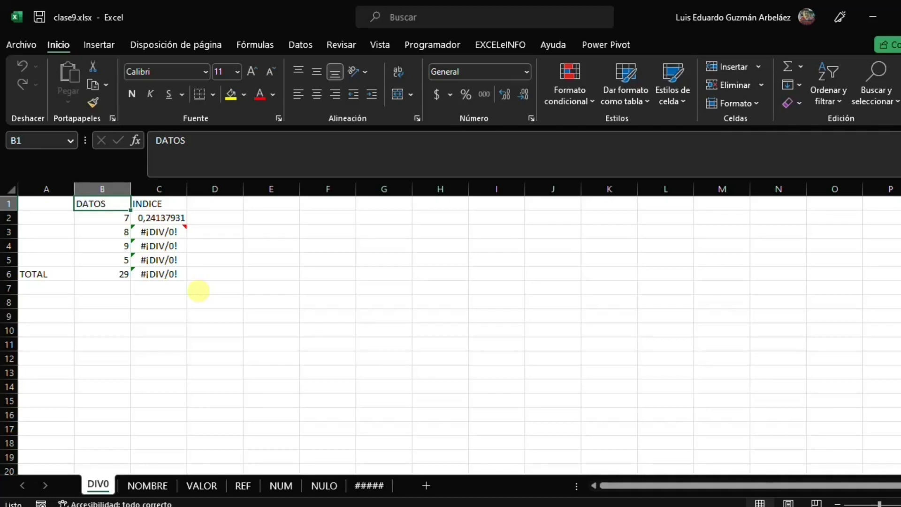
- Compare the formulas in cells C2 and C3 of the INDICE column on the DIV0 sheet
left_click(158, 218)
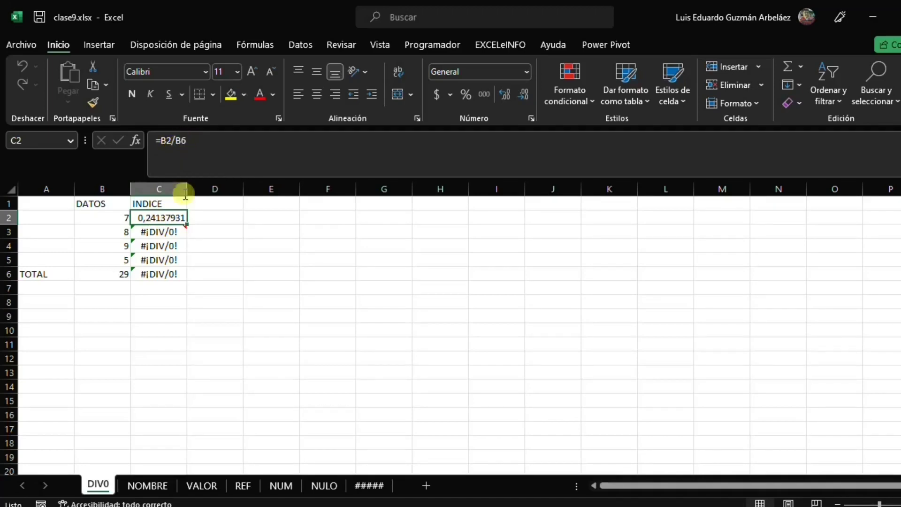
left_click(156, 233)
mouse_move(152, 232)
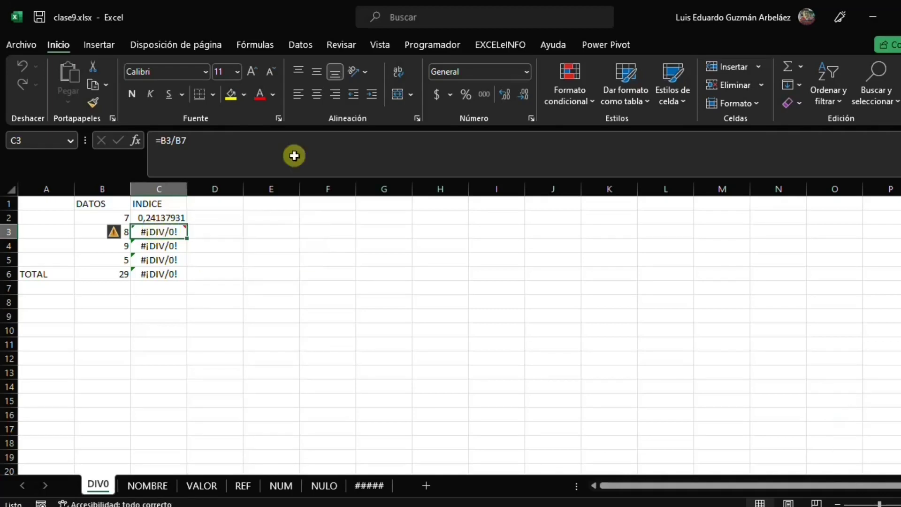
- Audit cell C3 by tracing its precedents, removing the arrows, and reviewing its error with Error Checking
left_click(255, 44)
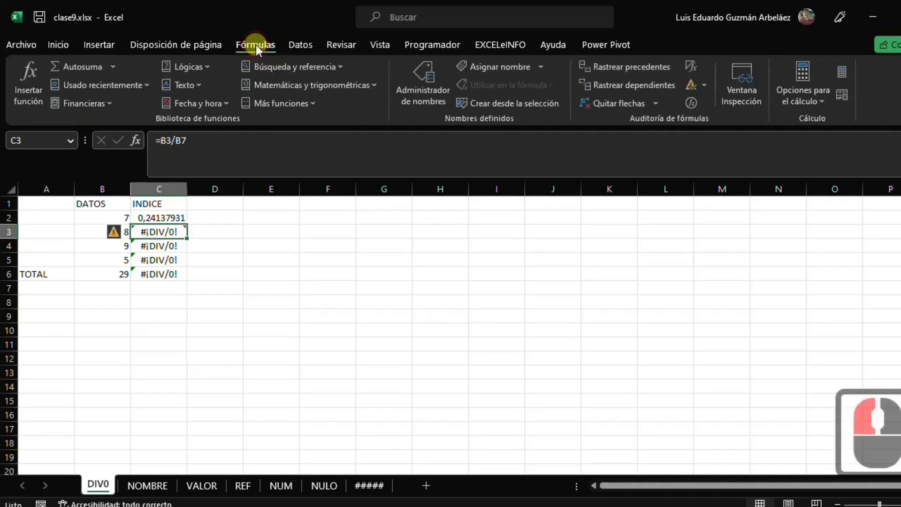
left_click(606, 66)
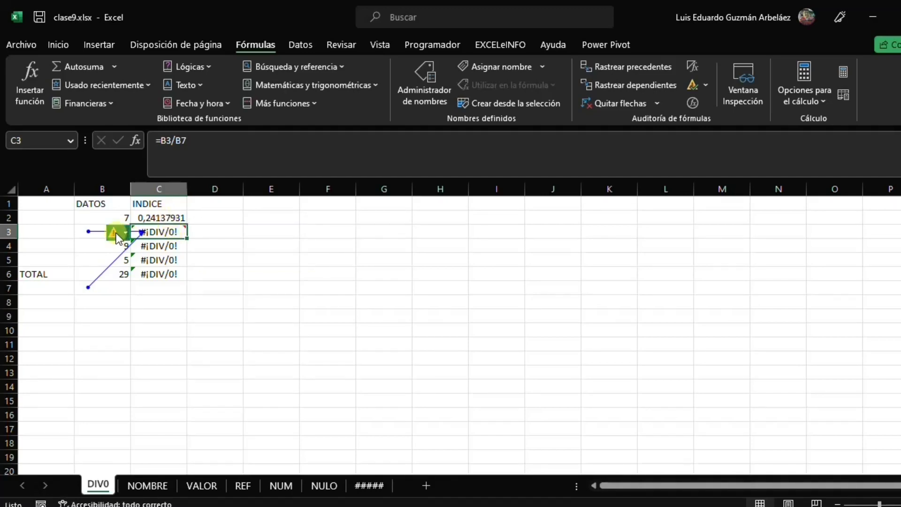
mouse_move(114, 232)
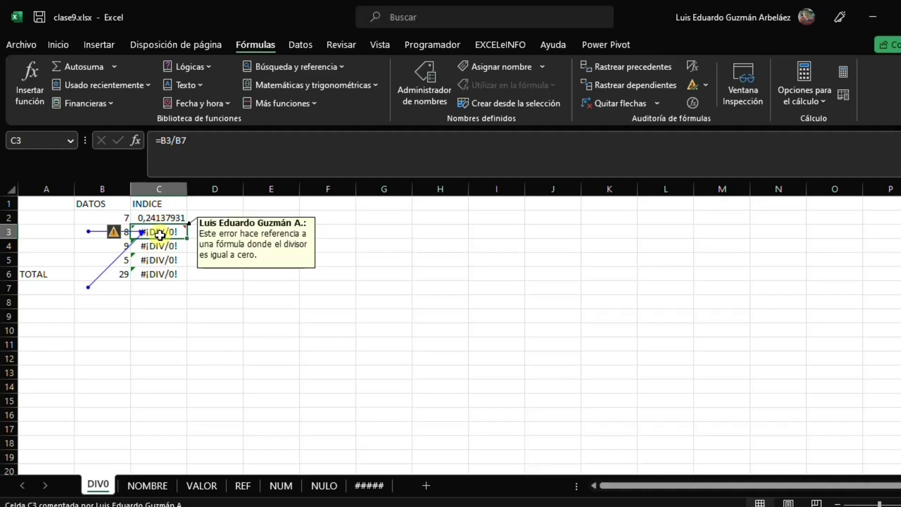
left_click(618, 100)
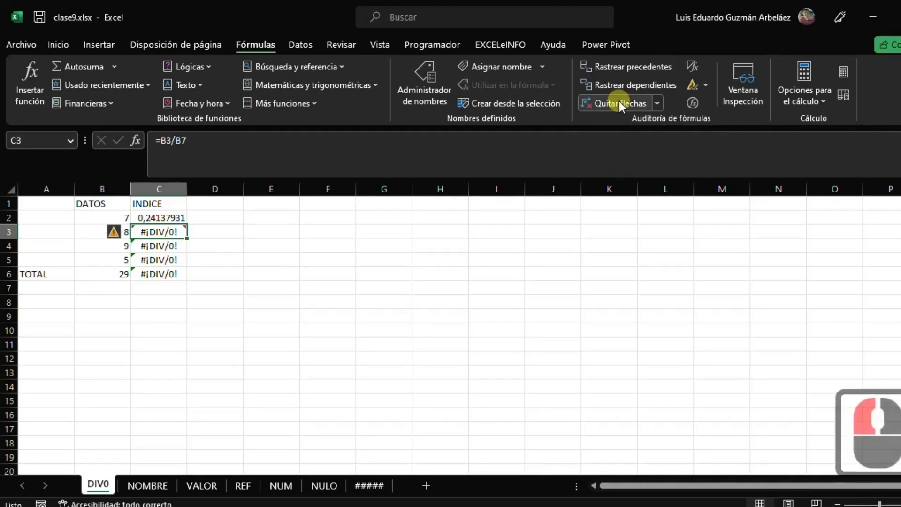
left_click(691, 83)
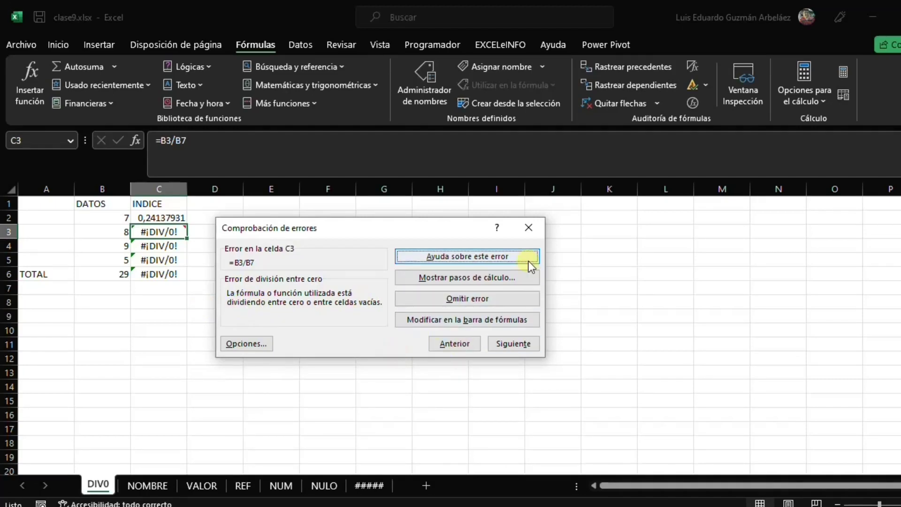
left_click(528, 230)
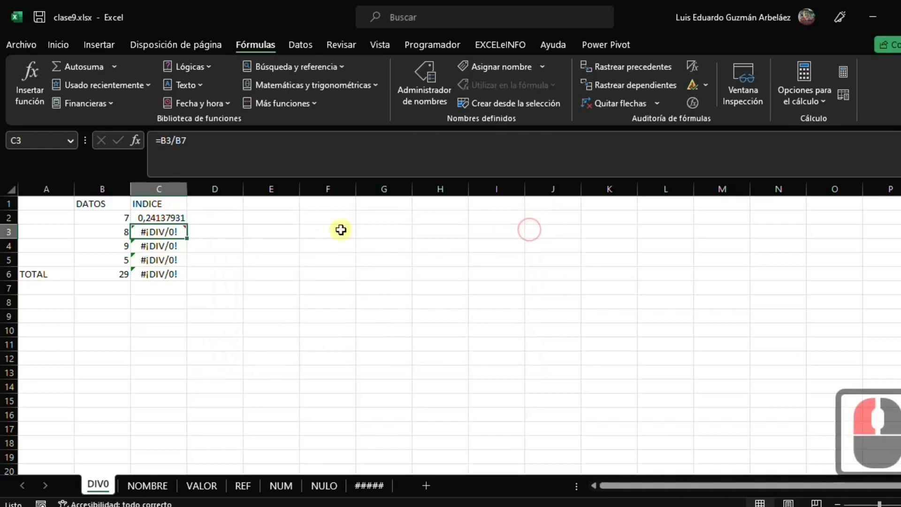
- Make the B6 reference absolute in C2 so the formula reads =B2/$B$6, and fill it down through C6
left_click(155, 217)
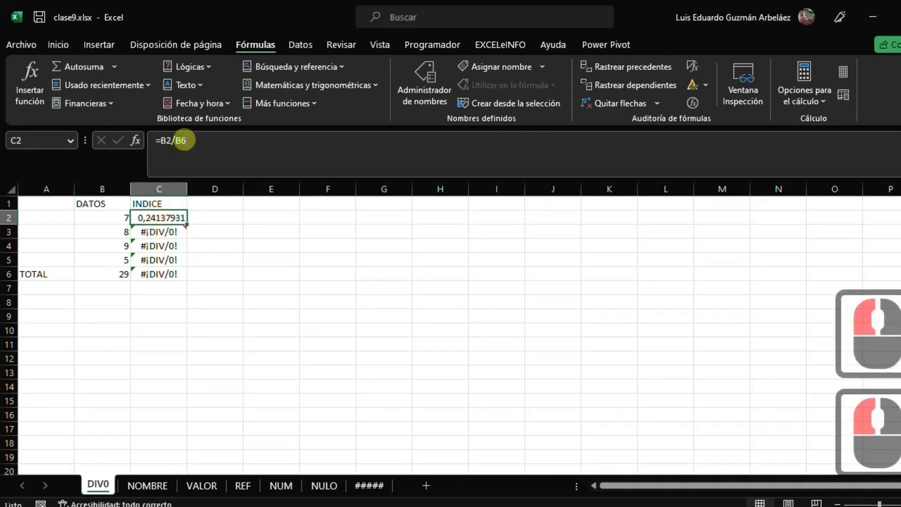
left_click(182, 140)
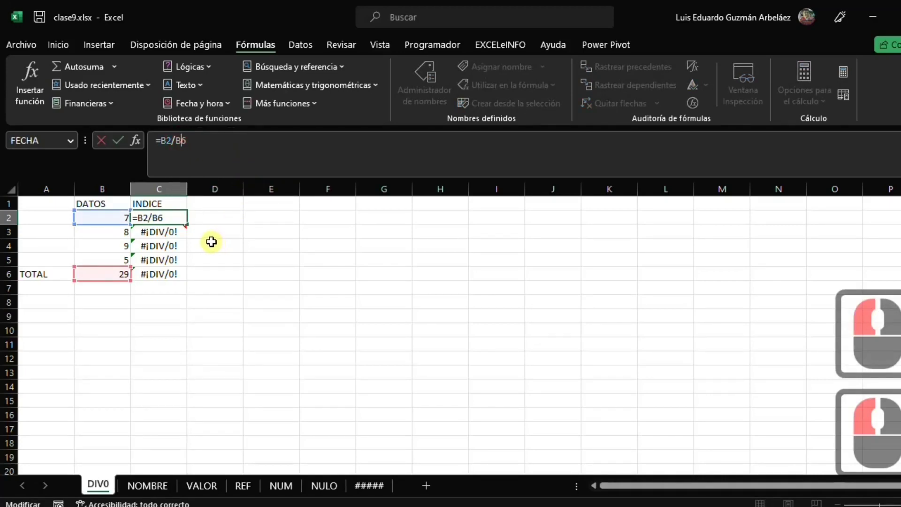
key("F4")
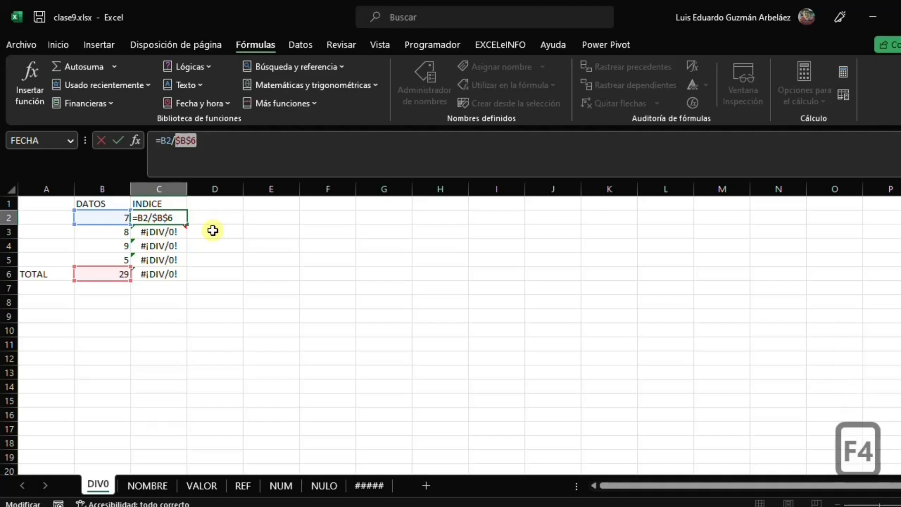
key("Return")
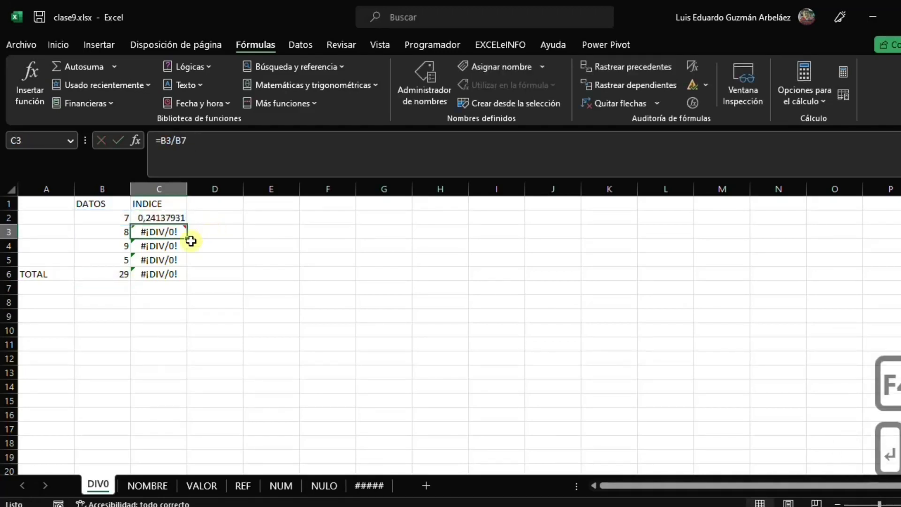
left_click(166, 217)
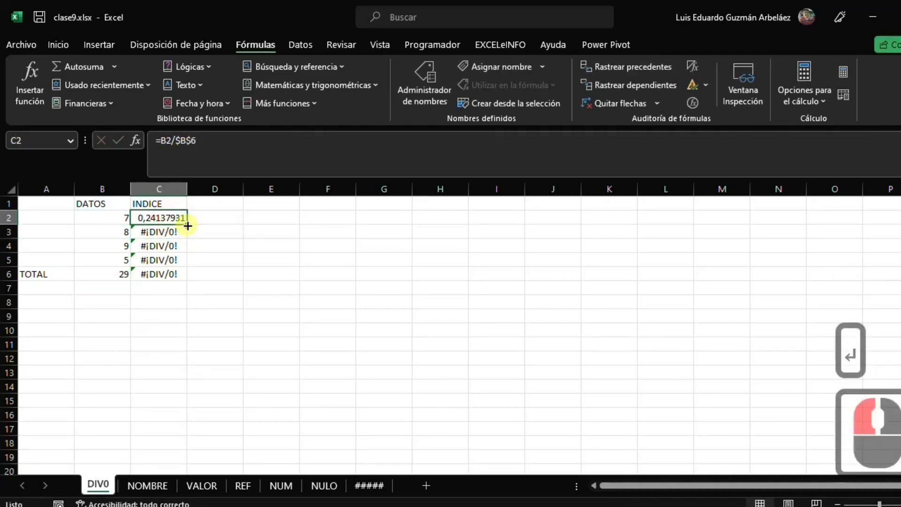
left_click_drag(185, 230, 186, 277)
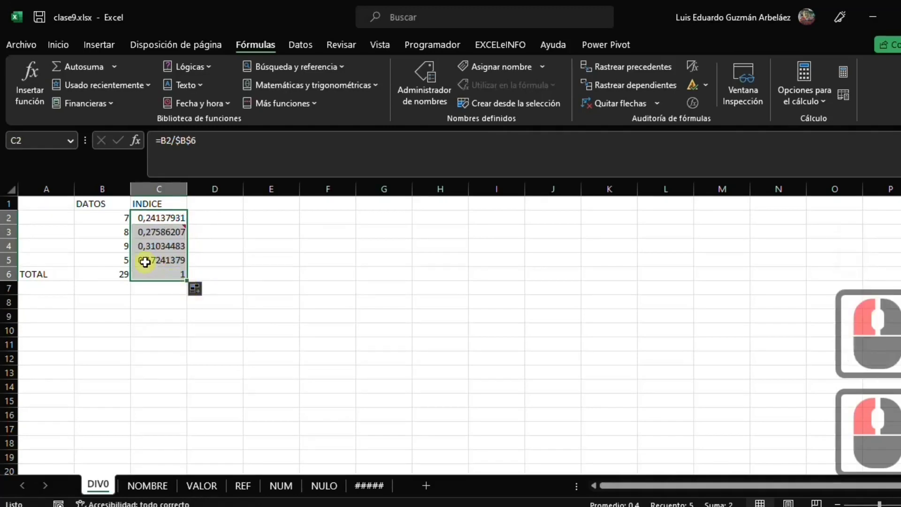
left_click(176, 245)
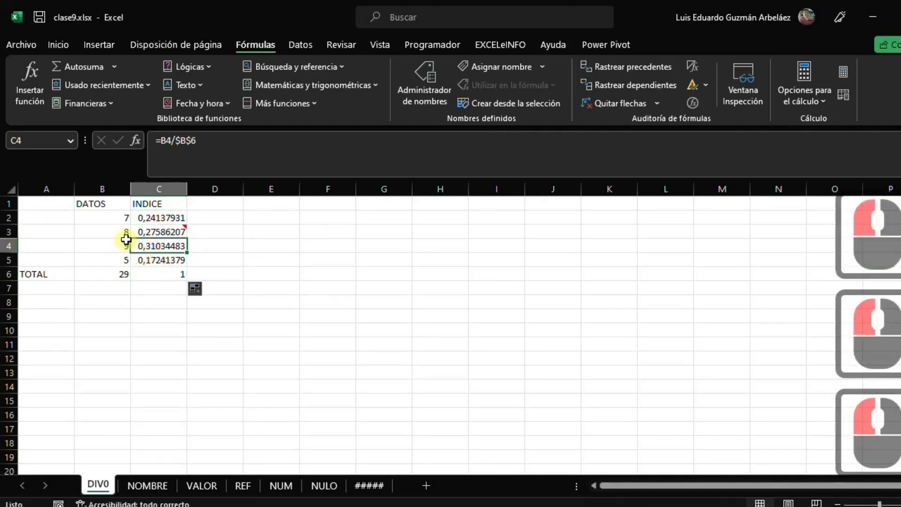
- Trace the dependents of cell B2, inspect the formulas in C2 and B6 that use it, and remove the arrows
left_click(107, 218)
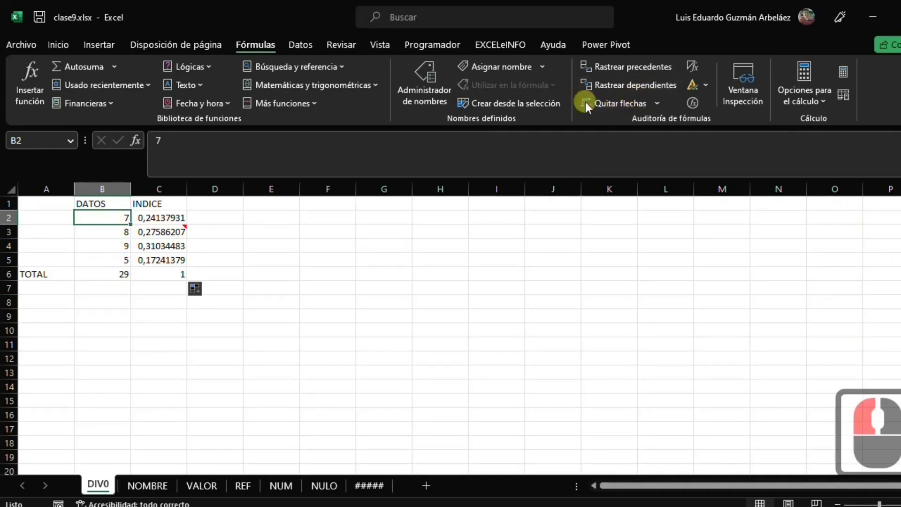
left_click(109, 233)
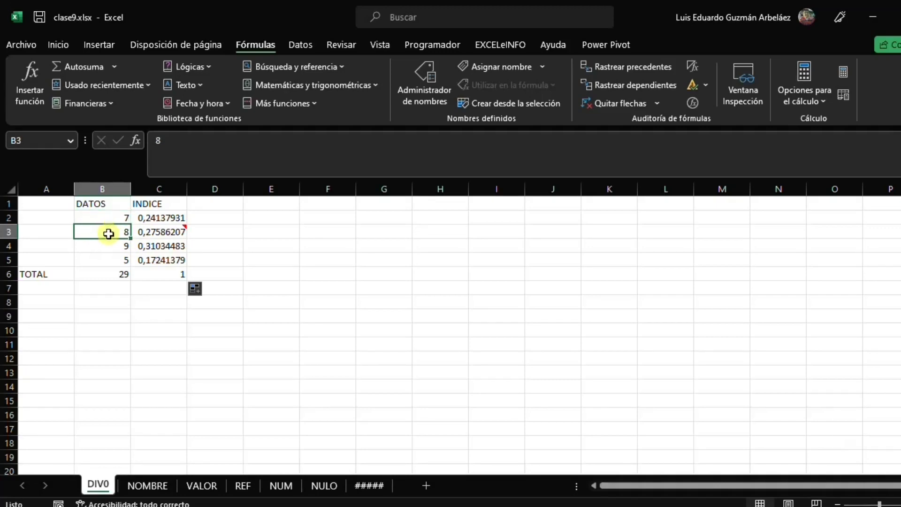
left_click(105, 219)
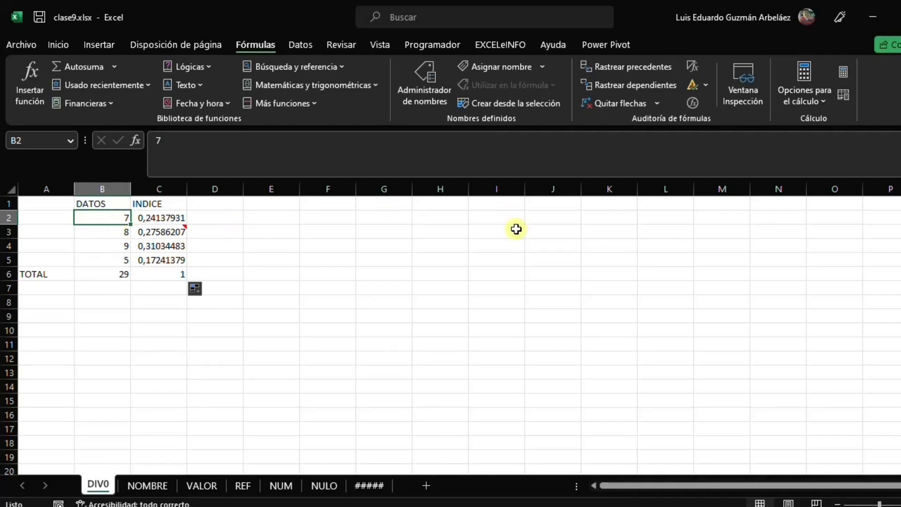
left_click(612, 84)
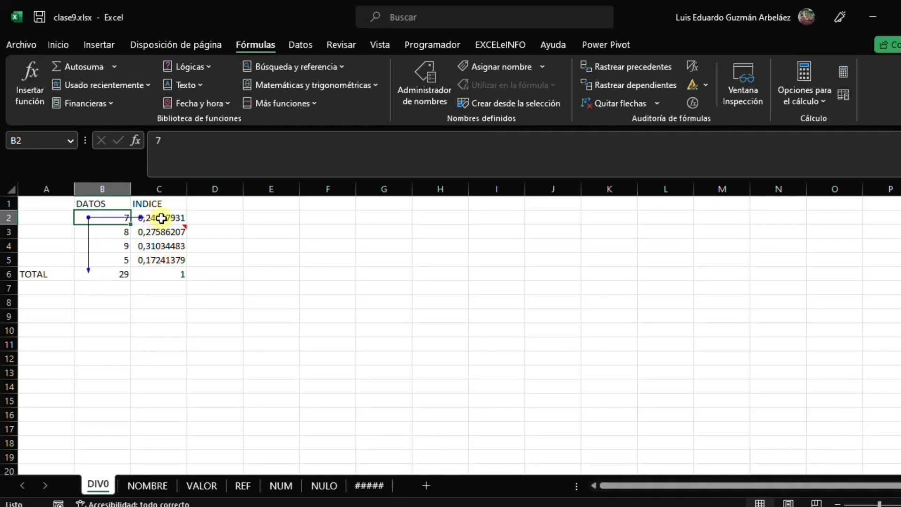
left_click(161, 218)
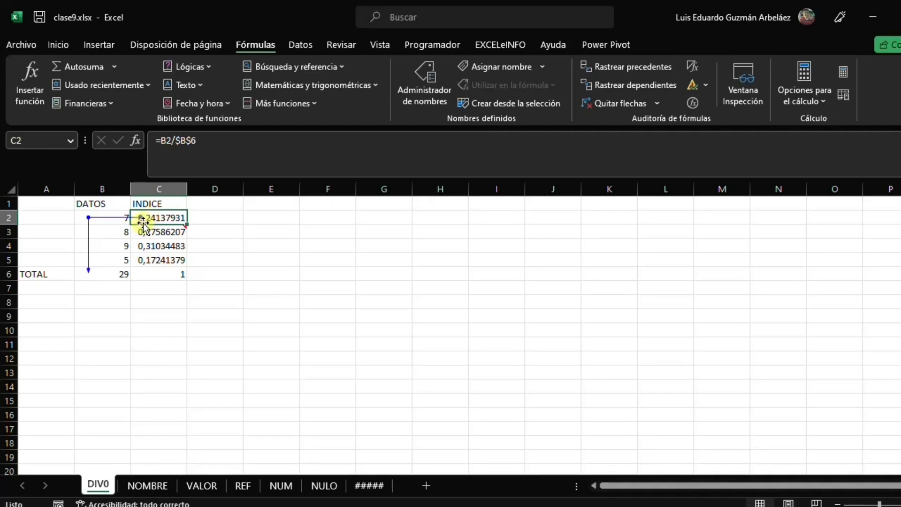
left_click(94, 273)
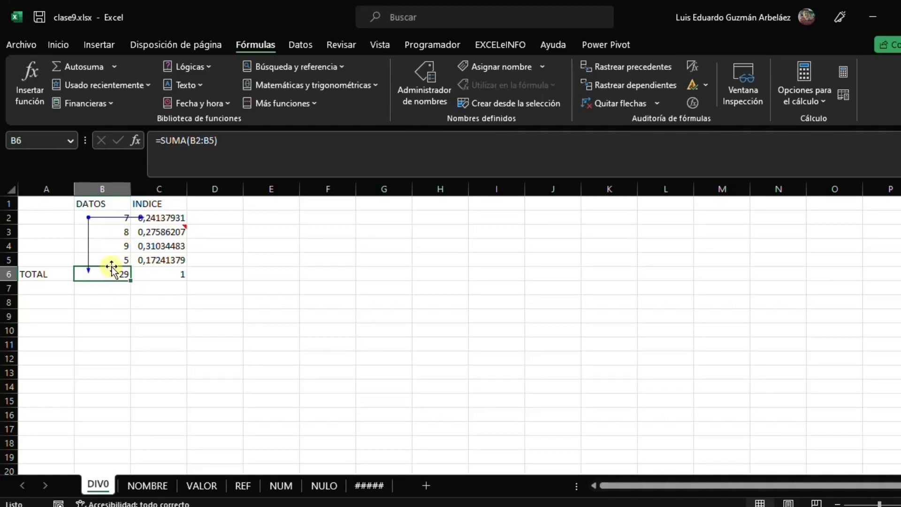
left_click(613, 105)
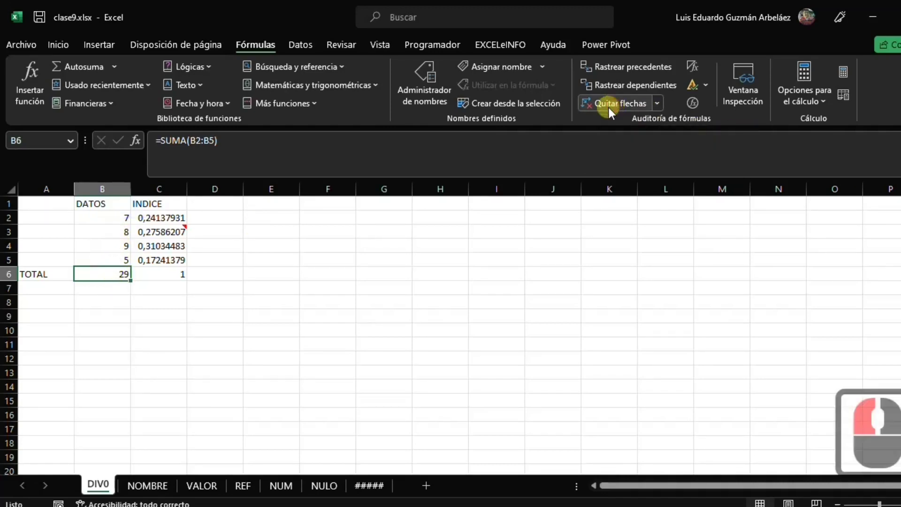
- Compare the formulas in cells B2 and B3 of the APROBADOS column on the NOMBRE sheet
left_click(146, 486)
left_click(111, 222)
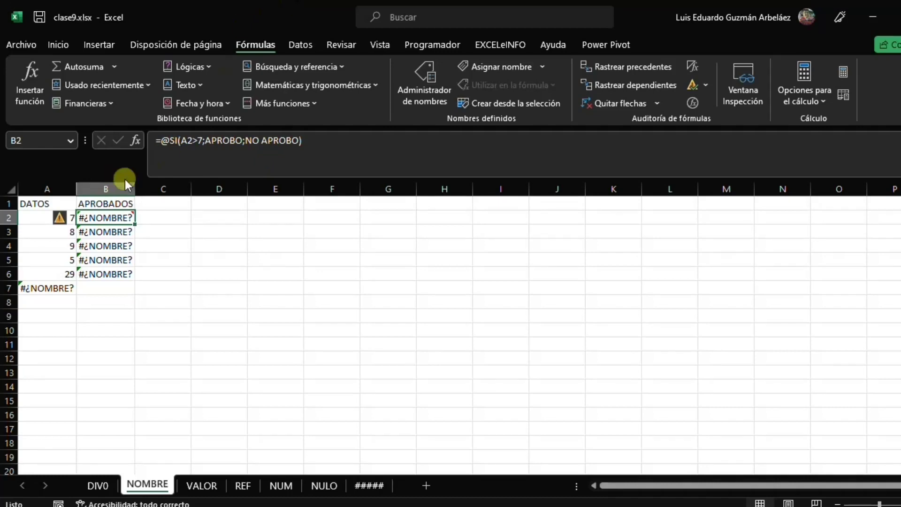
left_click(110, 231)
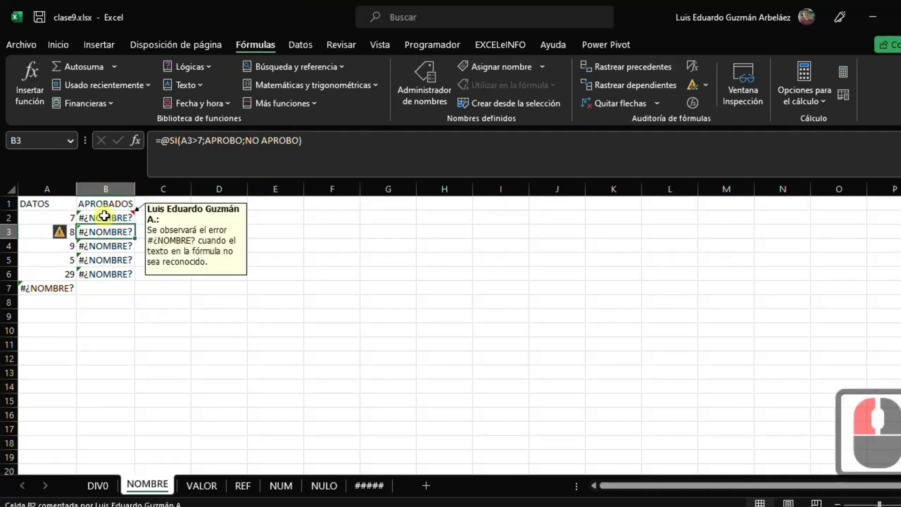
- Correct the formula in B2 to =SI(A2>7;"APROBO";"NO APROBO") and fill it down through B6
left_click(106, 215)
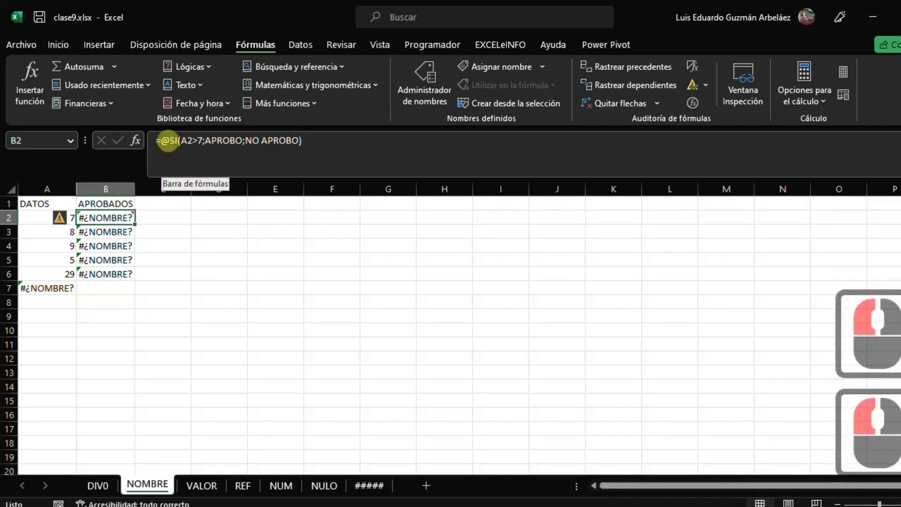
left_click(169, 135)
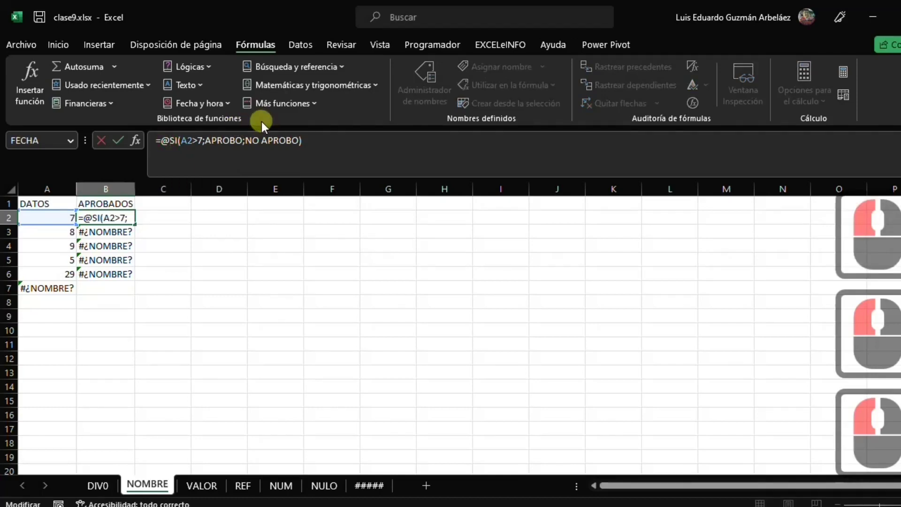
key("BackSpace")
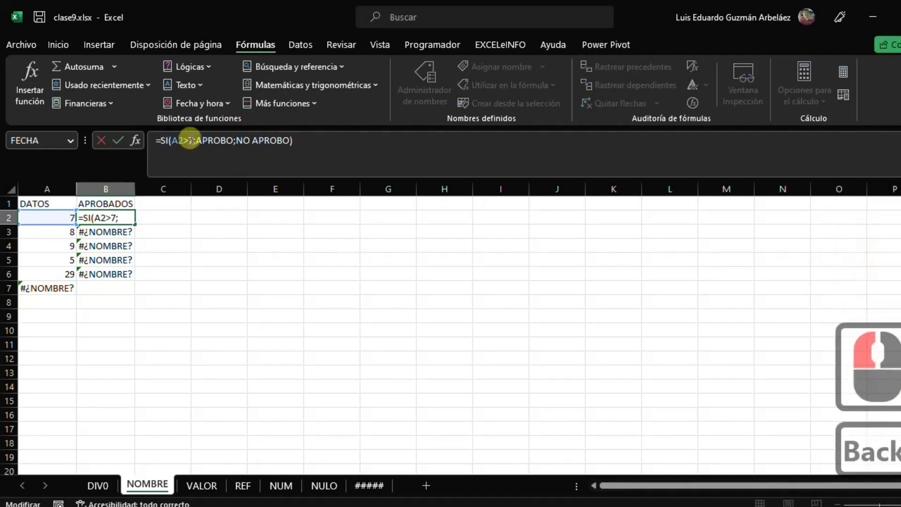
left_click(196, 140)
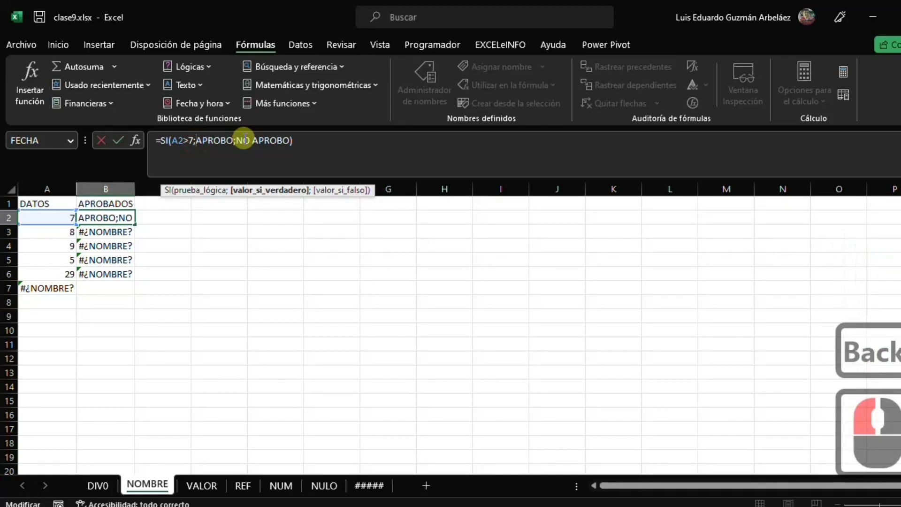
type("\"")
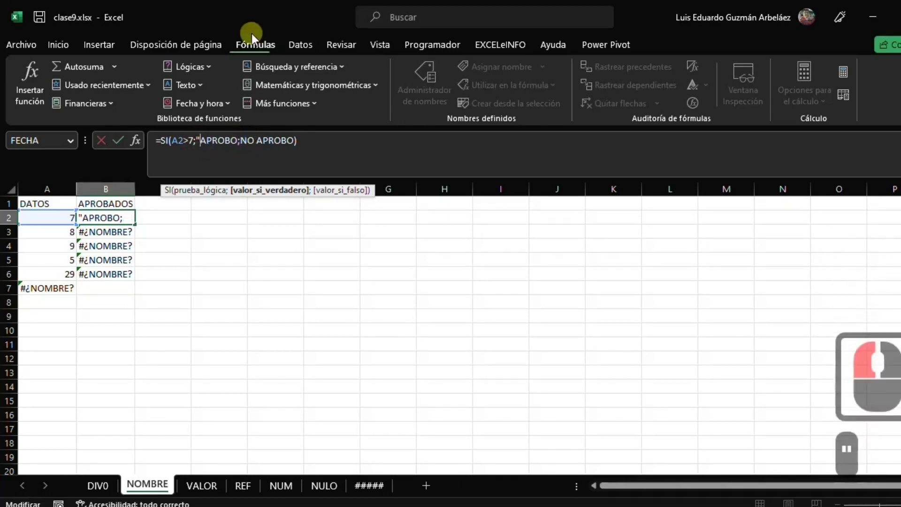
left_click(238, 140)
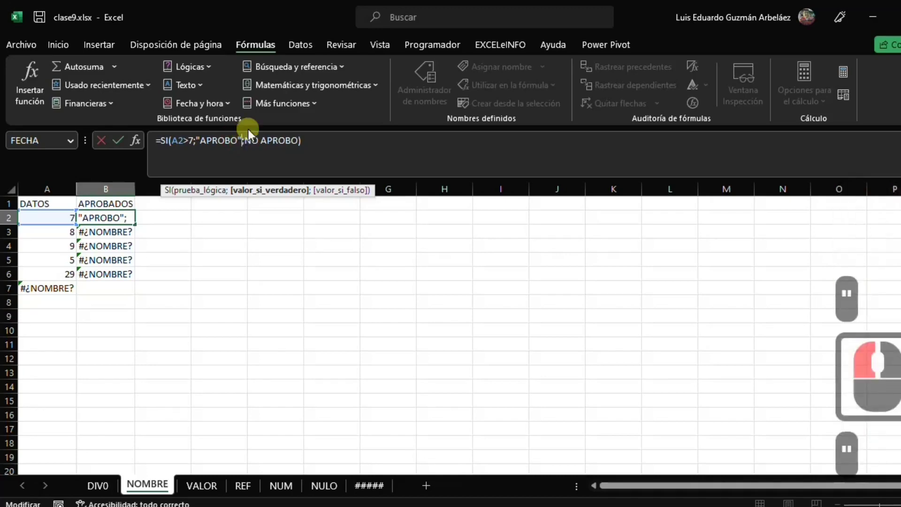
type("\"")
left_click(245, 140)
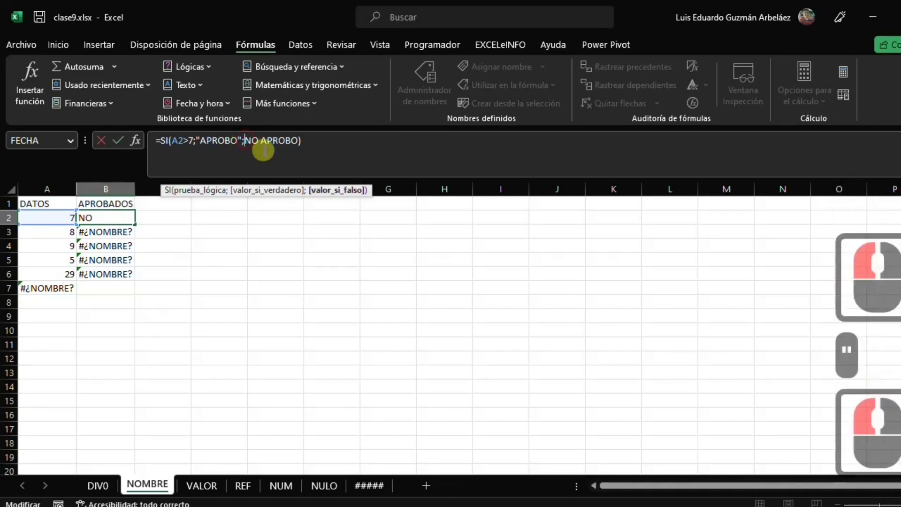
type("\"")
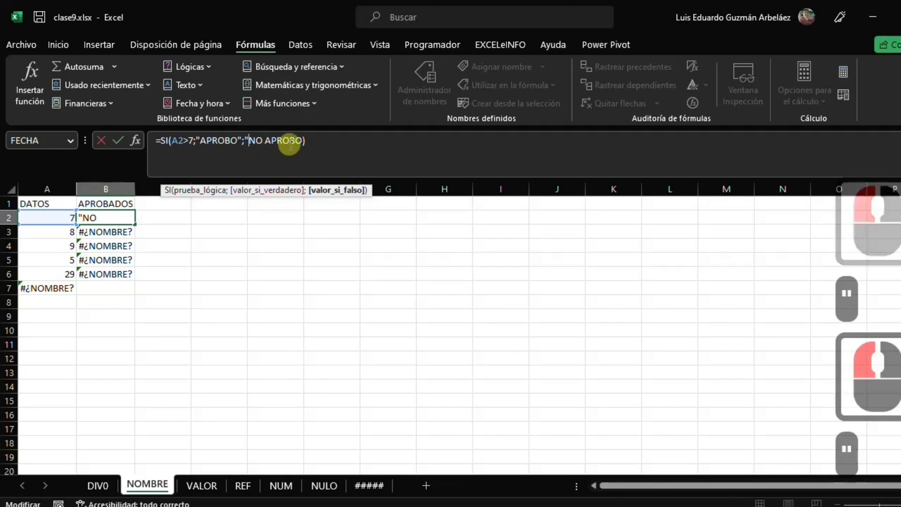
left_click(301, 140)
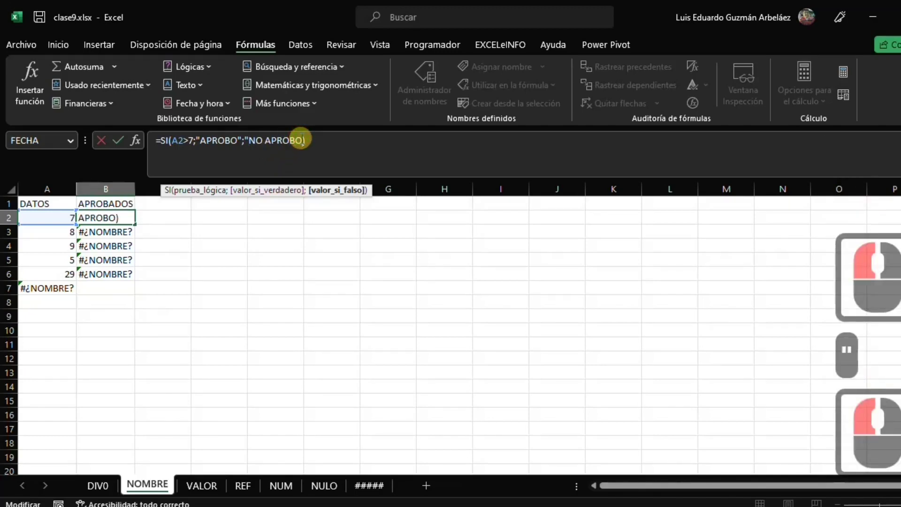
type("\"")
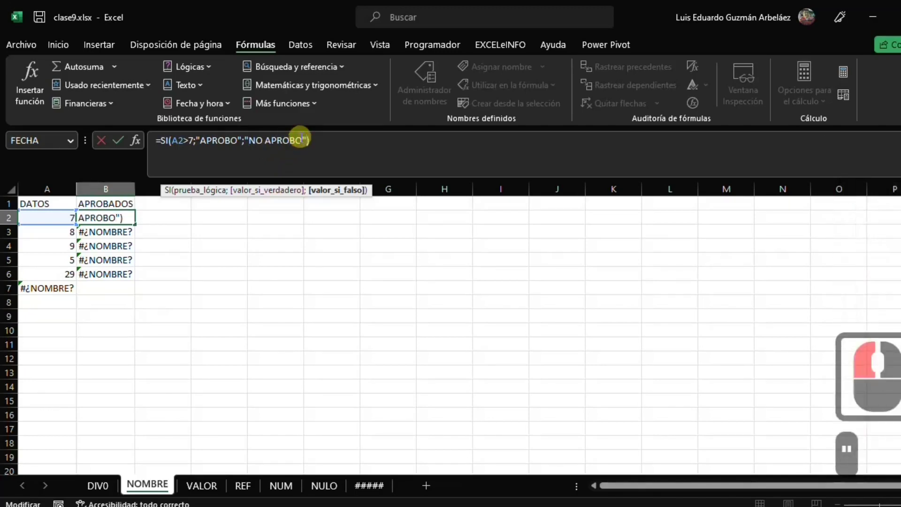
left_click(116, 139)
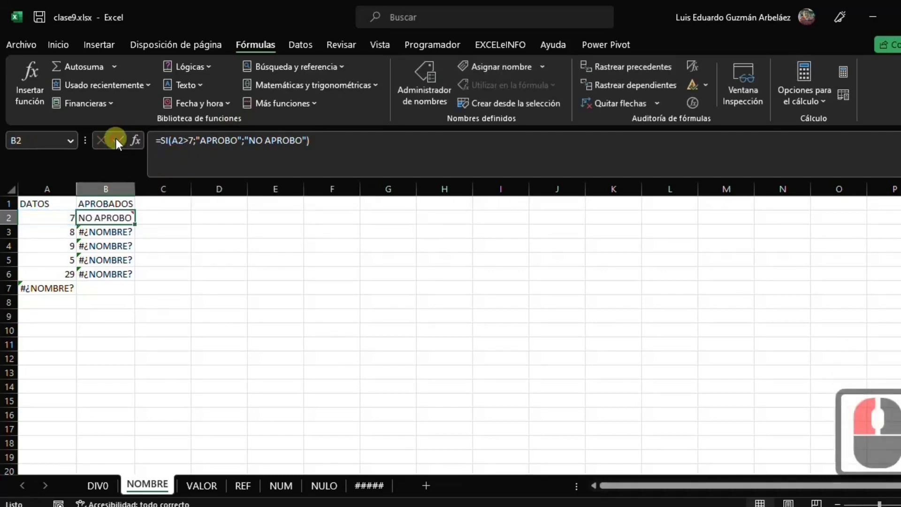
double_click(136, 224)
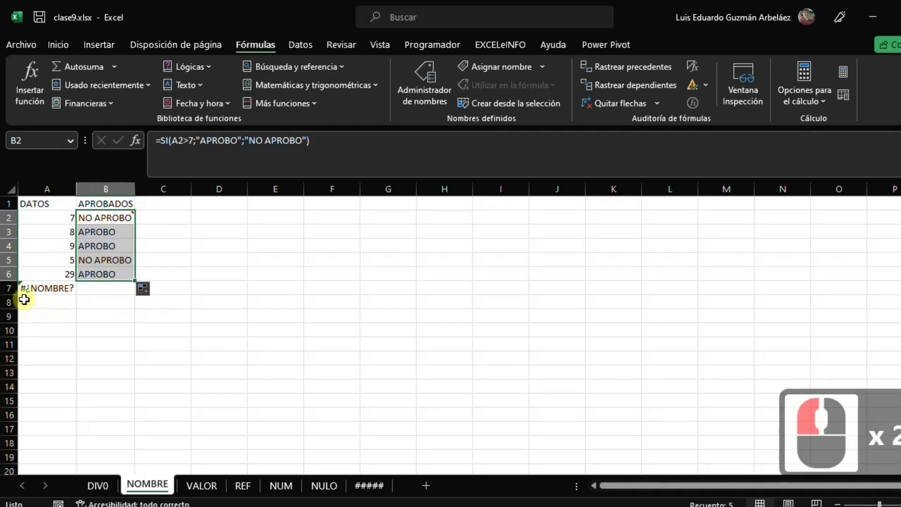
- Replace the DATOS name in cell A7's SUMA formula with the range A2:A6
left_click(39, 289)
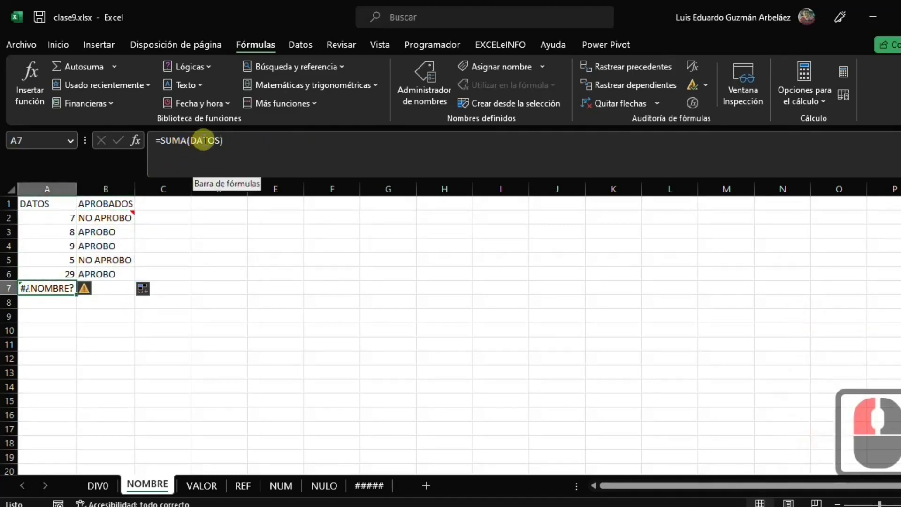
left_click(205, 140)
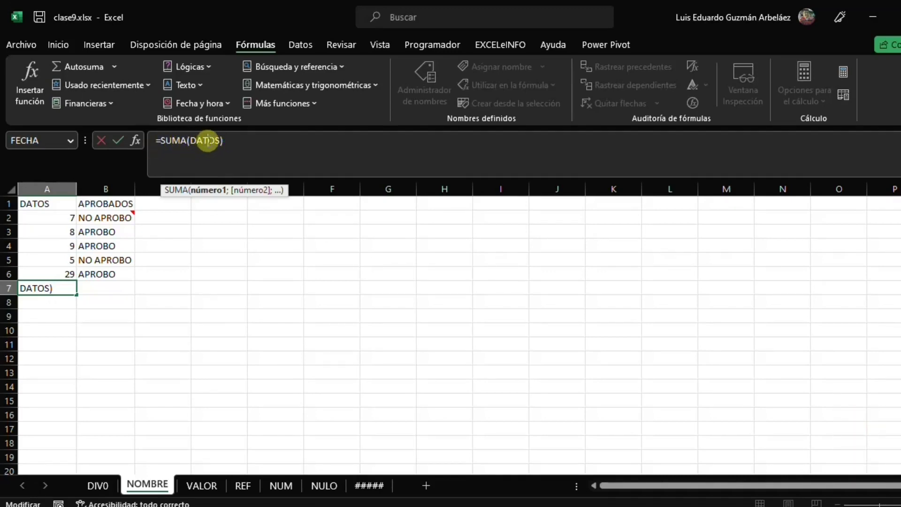
left_click(189, 140)
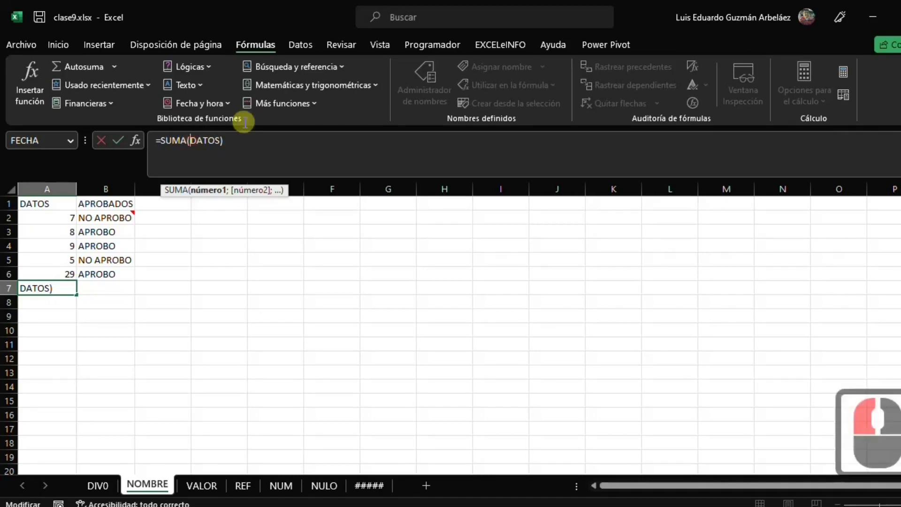
key("Delete")
key("Delete")
key("Delete")
key("Delete")
key("Delete")
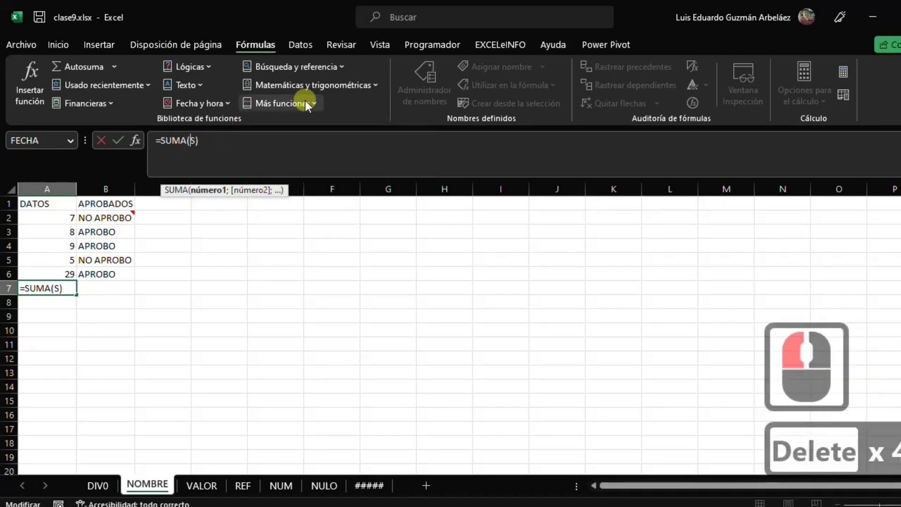
left_click_drag(37, 219, 41, 268)
key("Return")
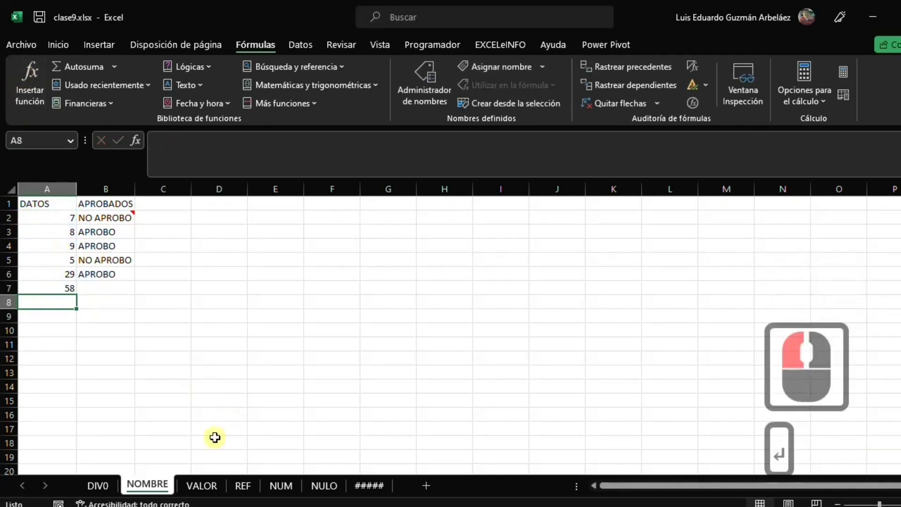
- Run error checking on the PREC/TOT formula in cell C2 of the VALOR sheet and close the check
left_click(200, 487)
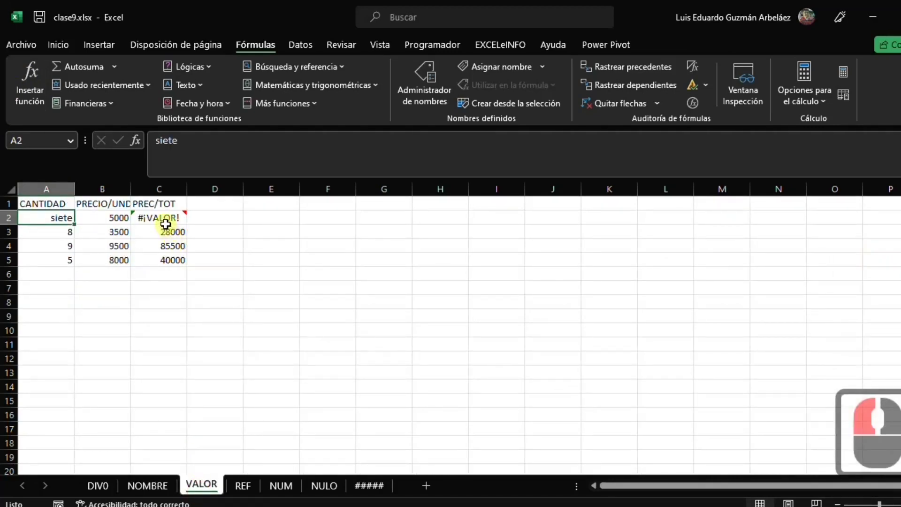
left_click(165, 218)
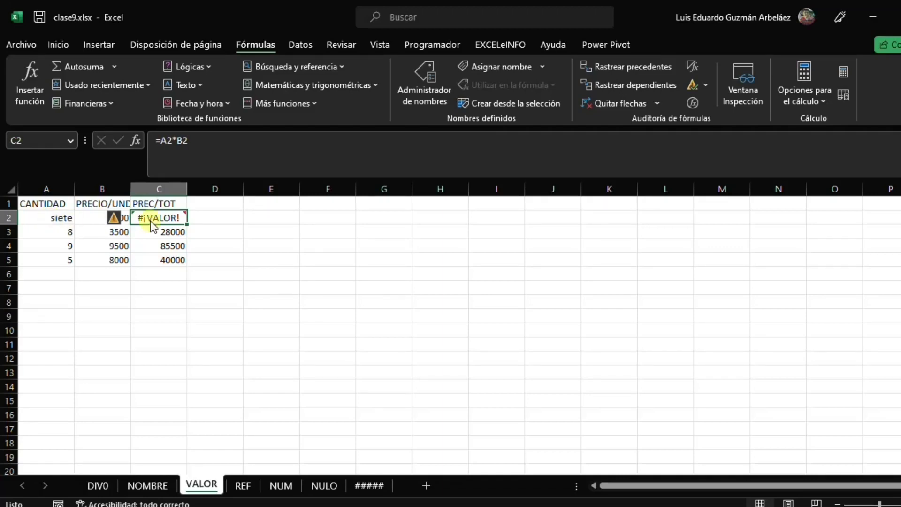
left_click(696, 85)
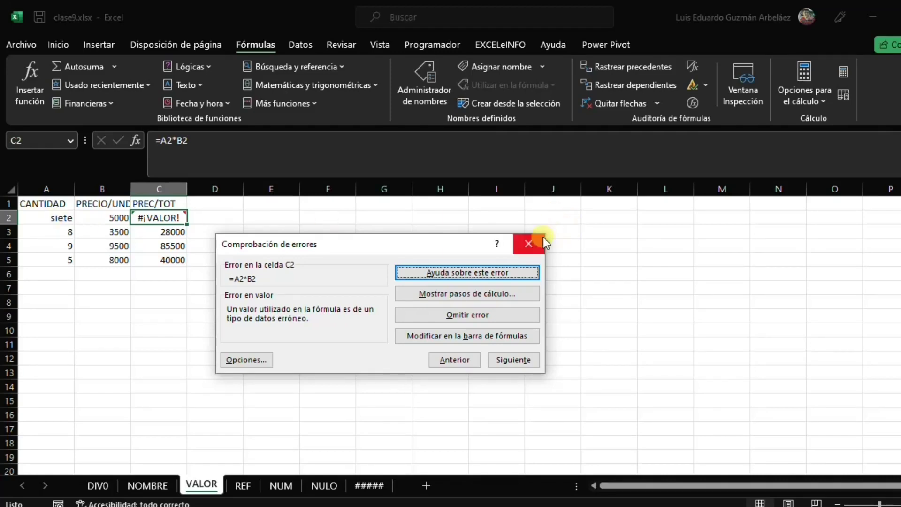
left_click(528, 243)
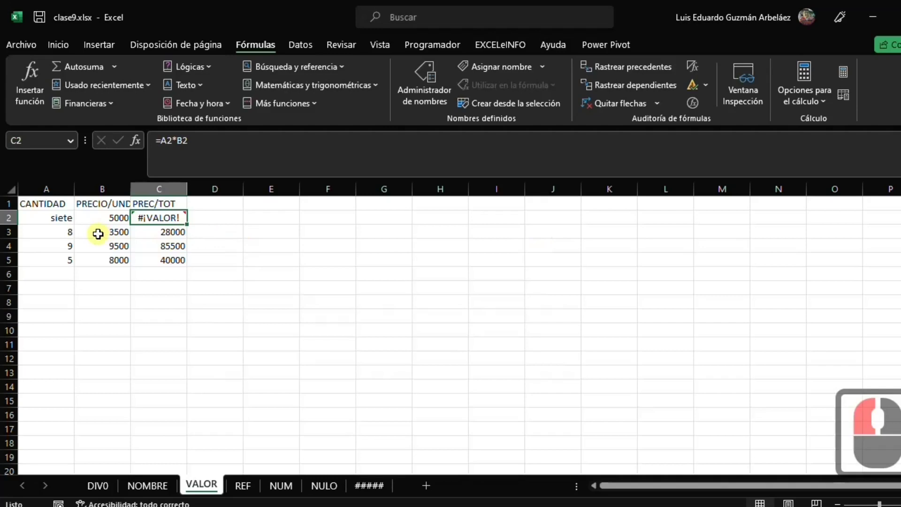
- Replace the text quantity in cell A2 of the CANTIDAD column with the number 7
left_click(56, 219)
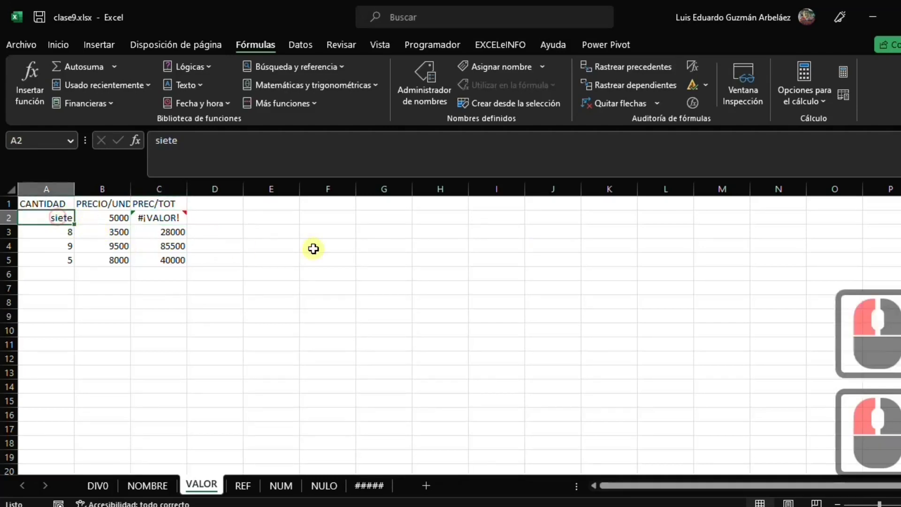
type("7")
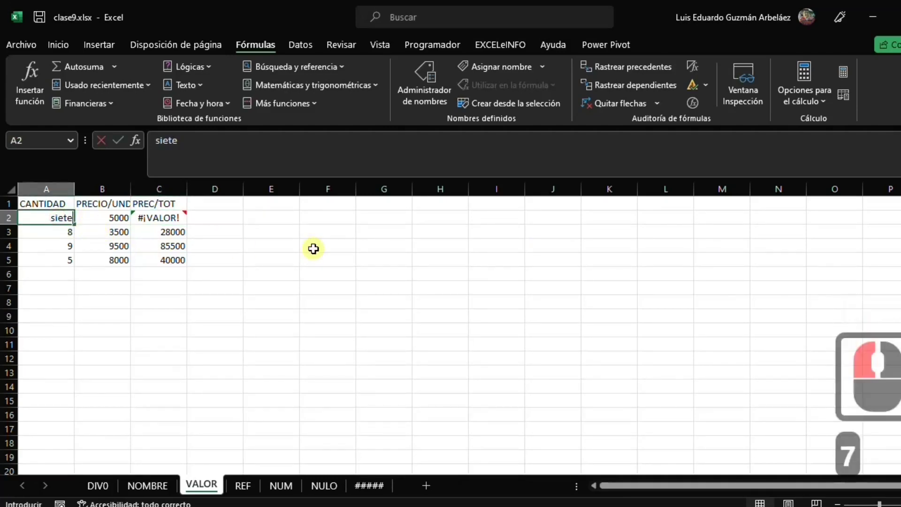
key("Return")
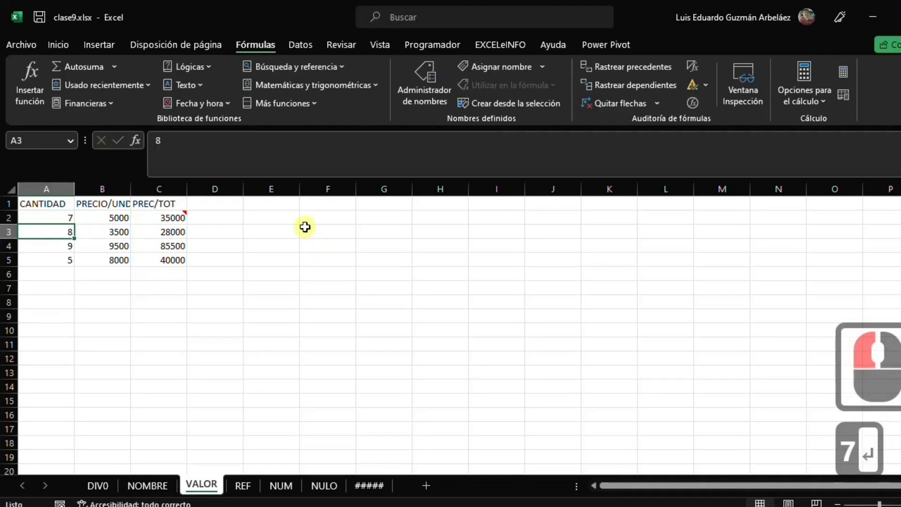
mouse_move(185, 215)
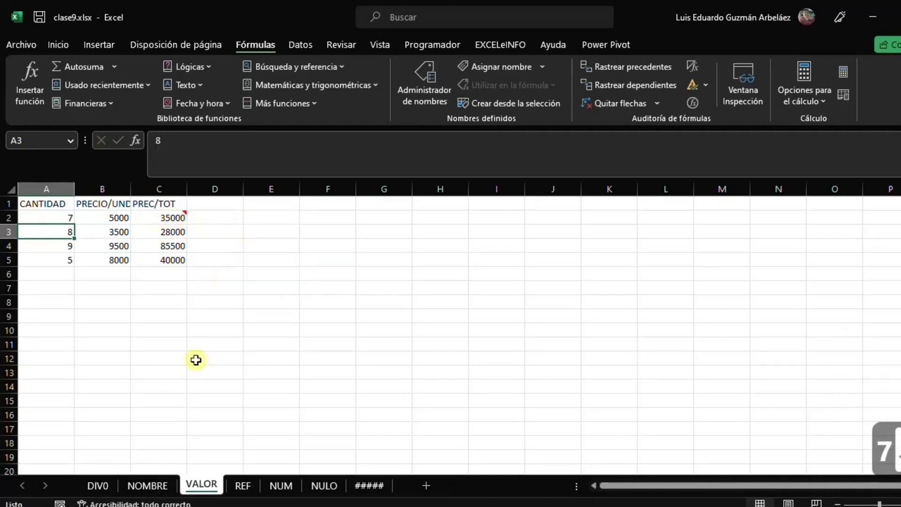
- Clear the broken SUMA formula from the TOTALES cell B3 on the REF sheet
left_click(241, 491)
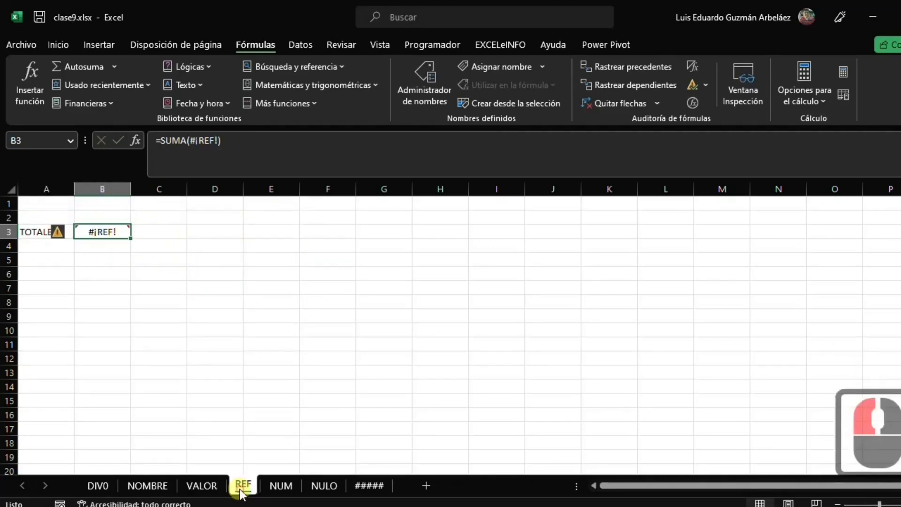
left_click(95, 257)
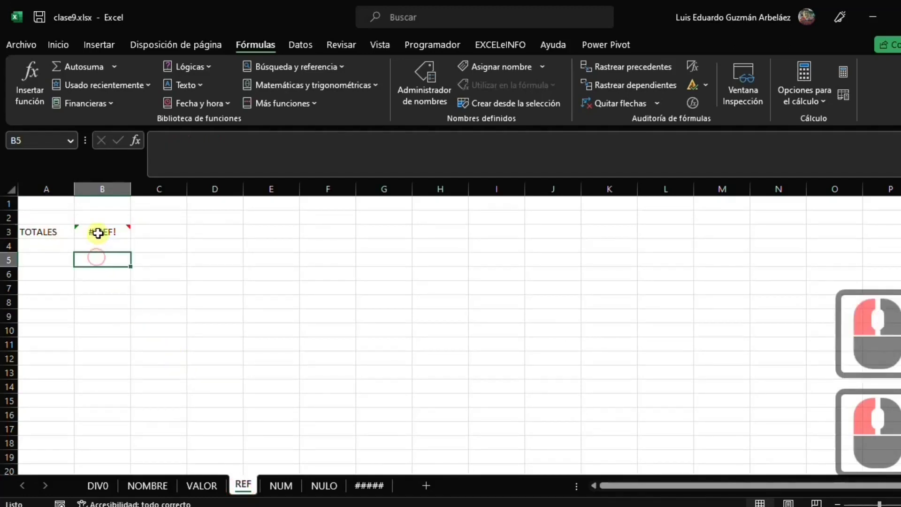
left_click(98, 232)
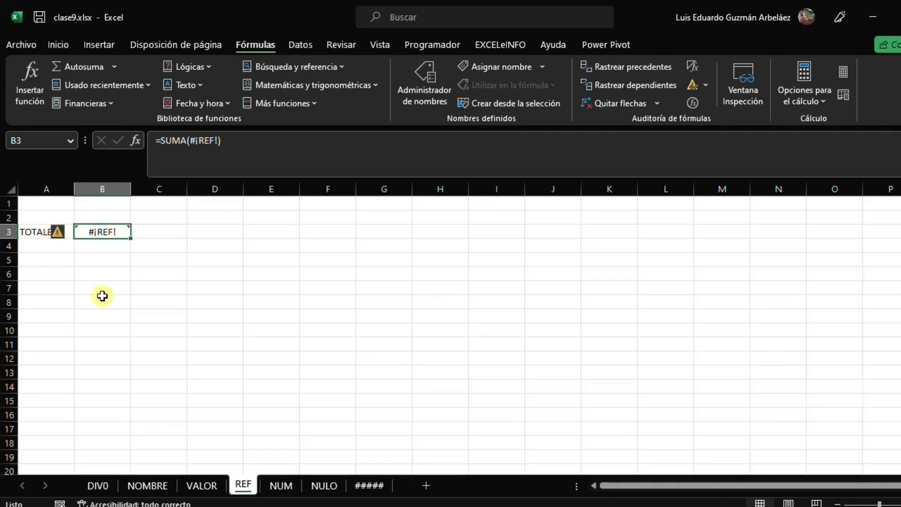
key("Delete")
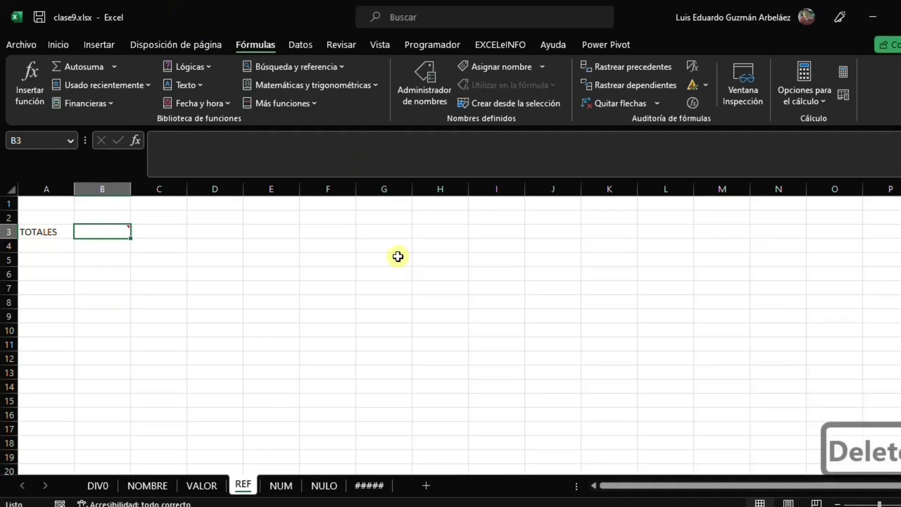
- Enter the values 4, 5 and 6 in cells G3 to G5 of the REF sheet
left_click(397, 235)
left_click(397, 234)
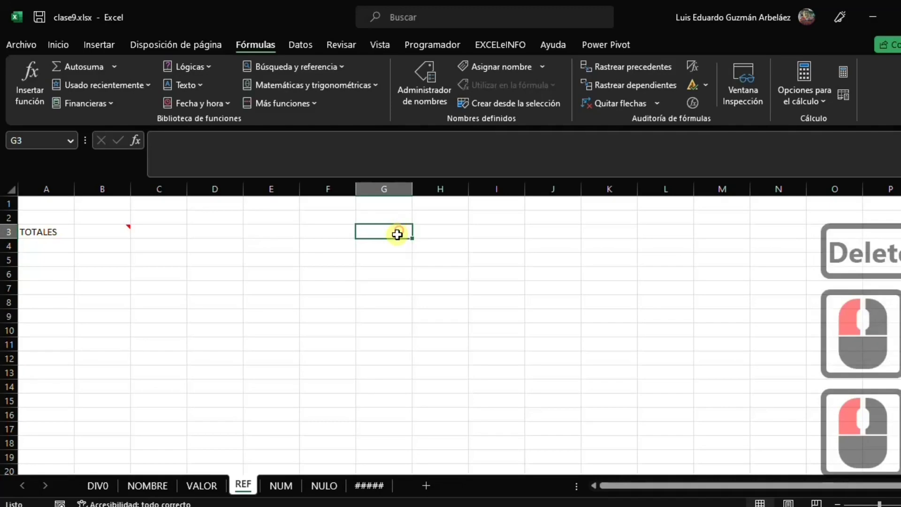
type("4")
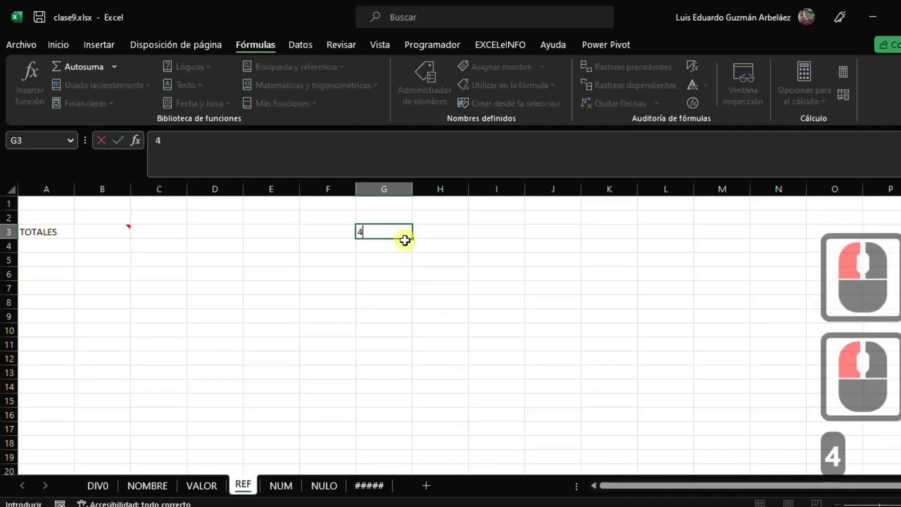
key("Return")
type("5")
key("Return")
type("6")
key("Return")
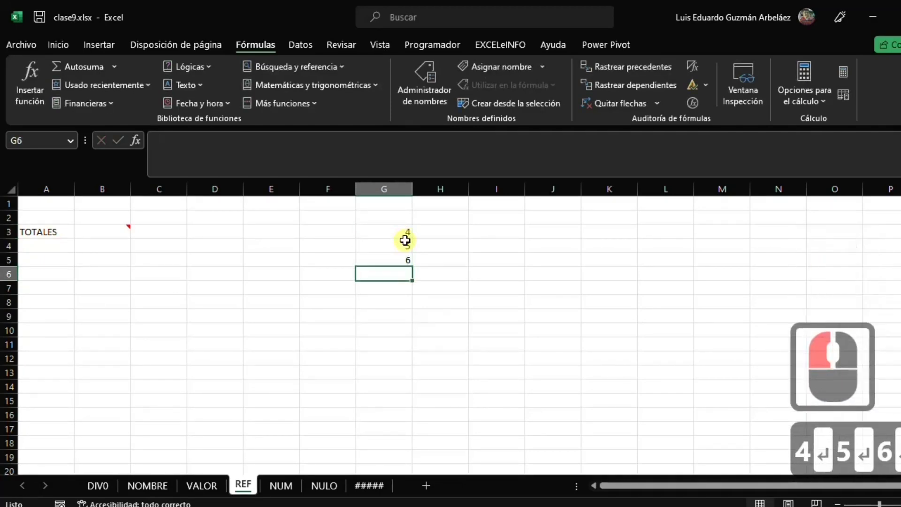
- Total the column G values in cell B3 with the formula =SUMA(G3:G5)
left_click(94, 231)
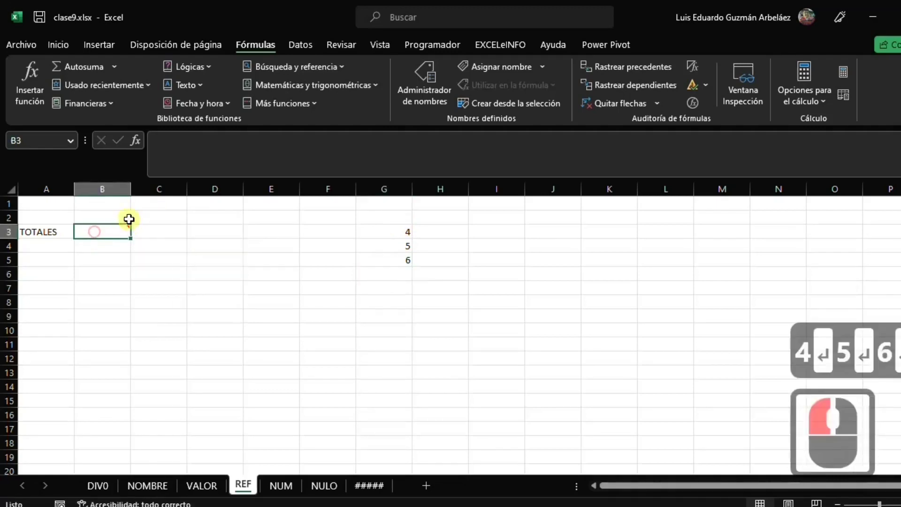
type("=")
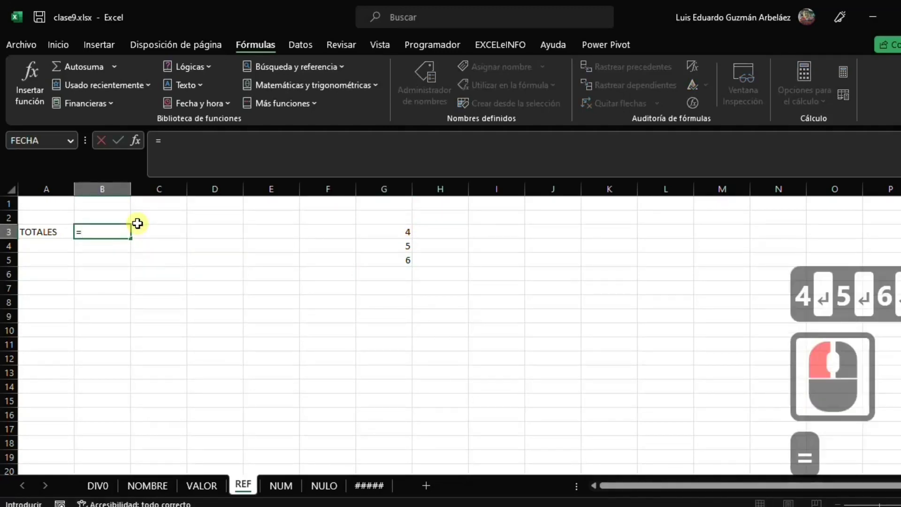
type("SUMA(")
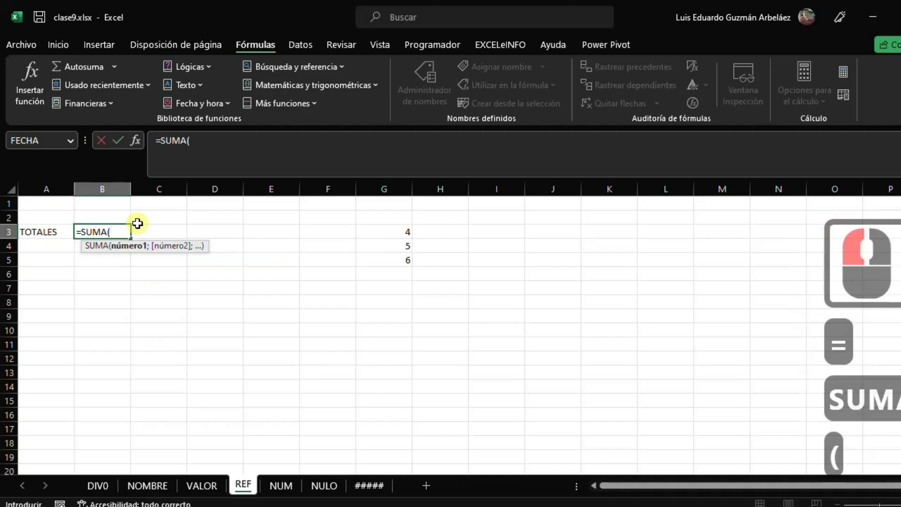
left_click_drag(378, 231, 393, 264)
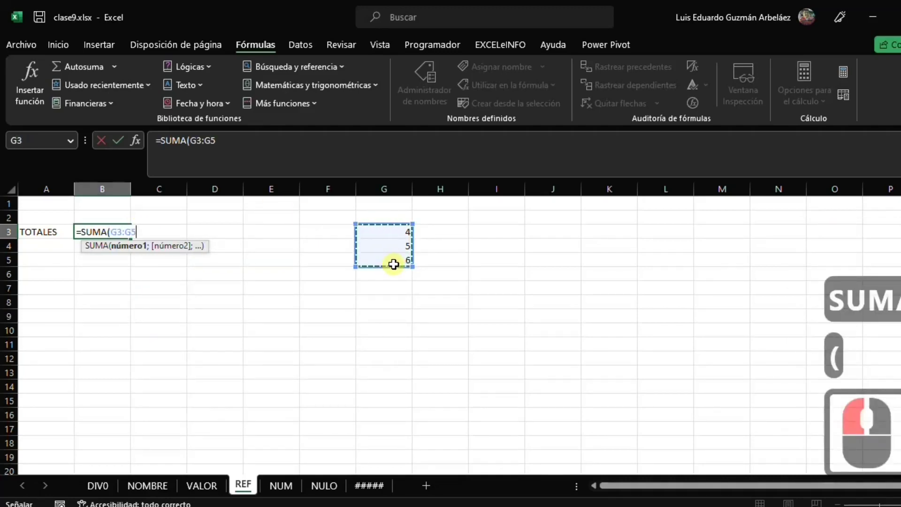
type(")")
key("Return")
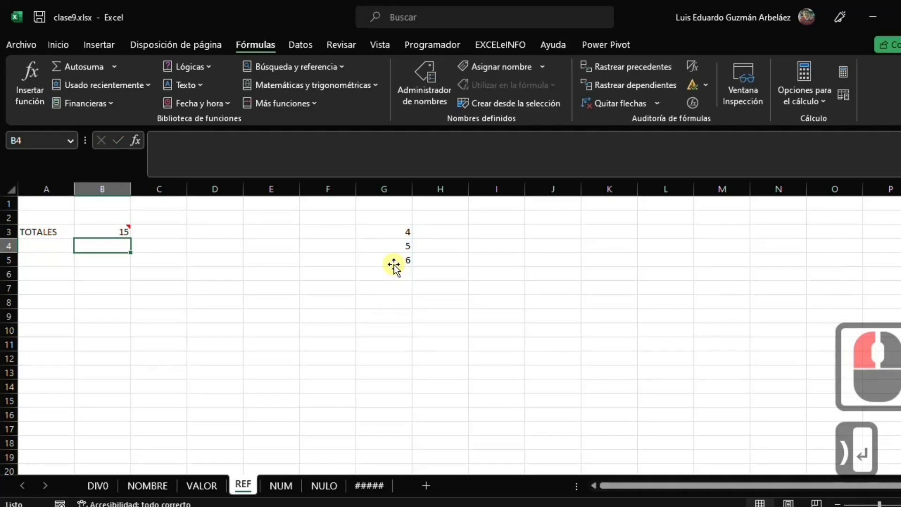
- Delete the whole column G that the TOTALES formula refers to
left_click(385, 189)
right_click(384, 193)
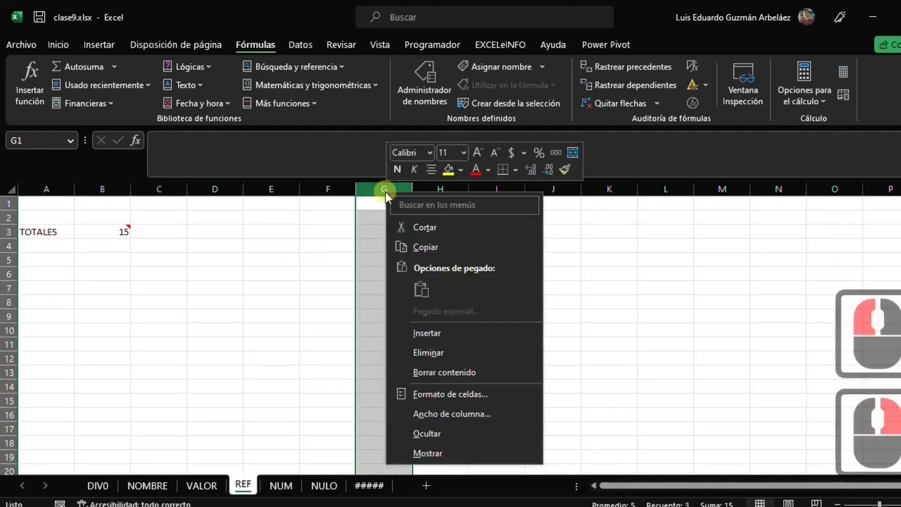
left_click(421, 352)
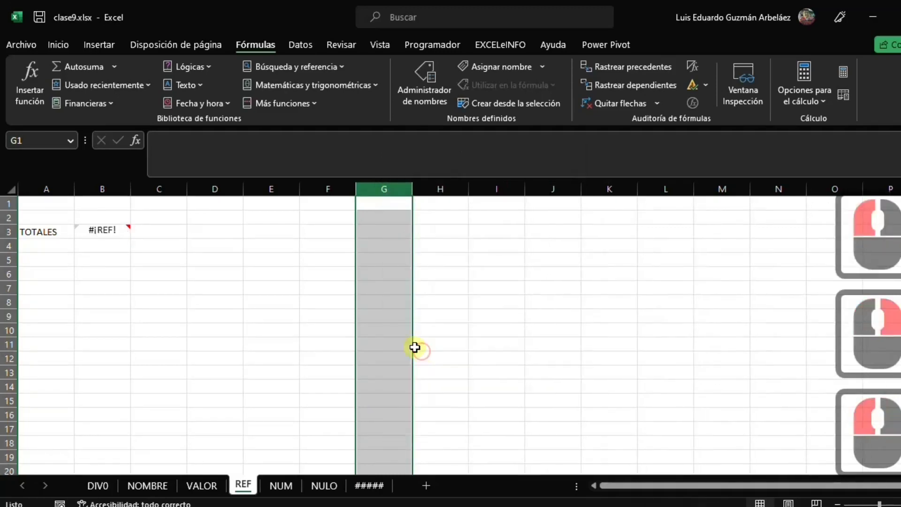
left_click(384, 244)
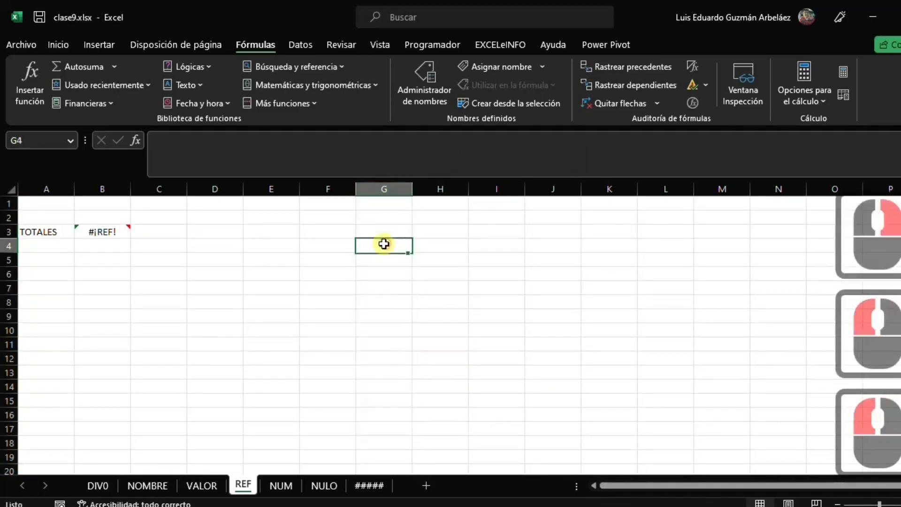
- Examine the reference inside the SUMA formula in cell B3 and cancel the formula edit
left_click(96, 231)
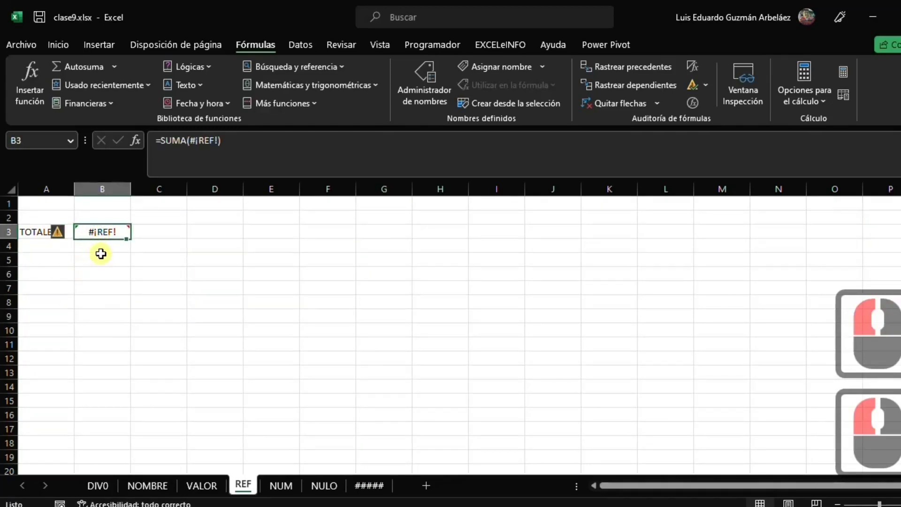
left_click(191, 140)
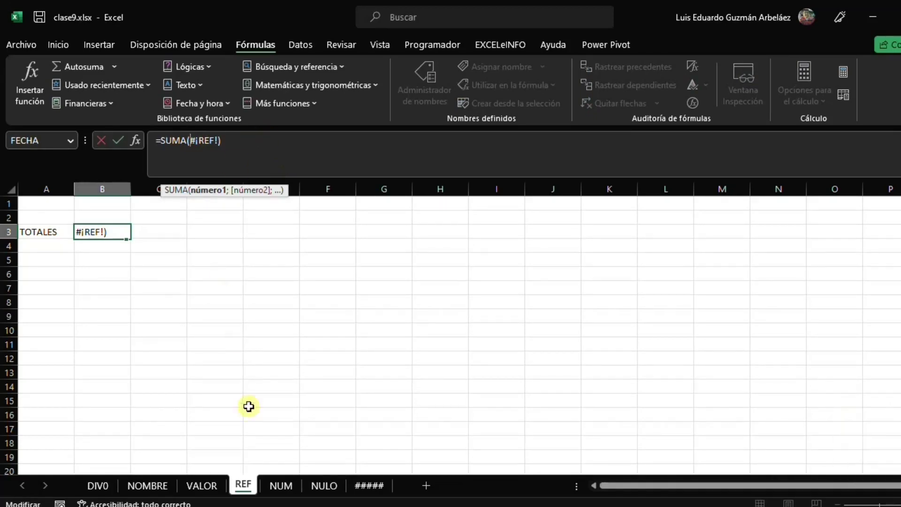
left_click(154, 289)
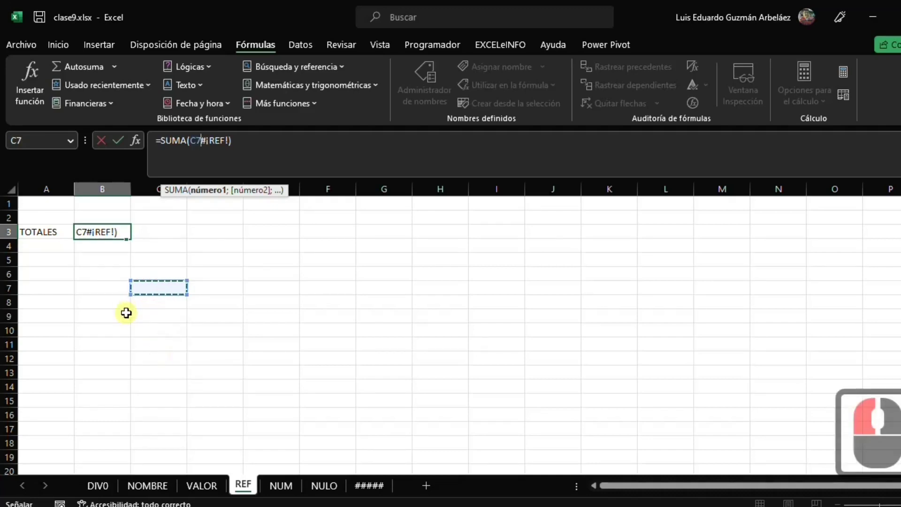
key("Escape")
key("Escape")
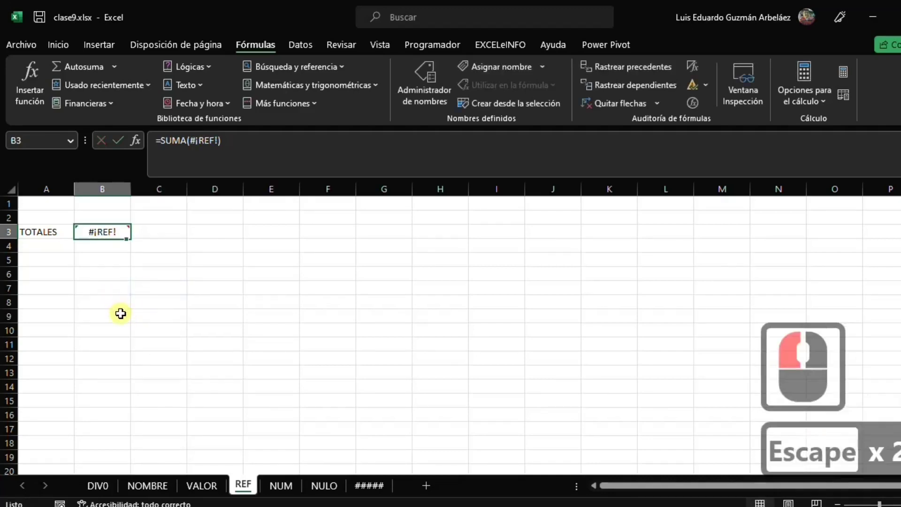
- Inspect the arguments and the note of the FECHA formula in cell B1 on the NUM sheet
left_click(278, 485)
left_click(261, 204)
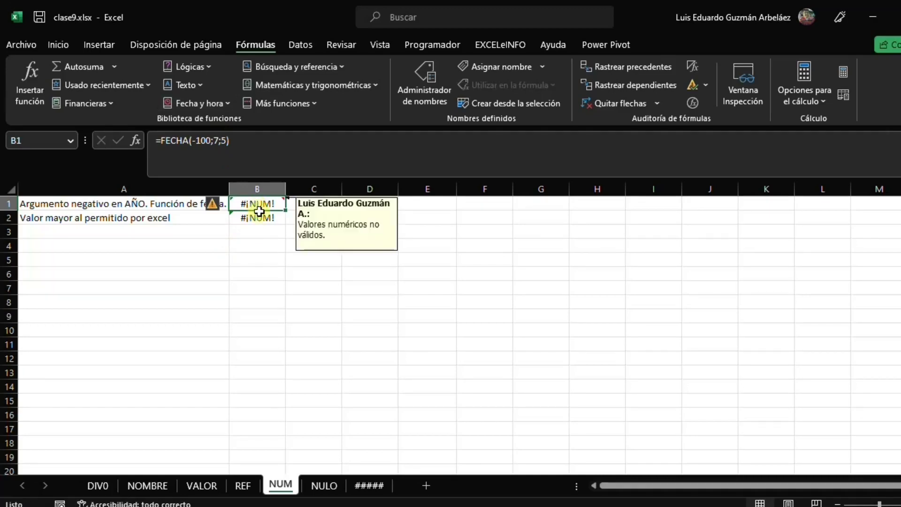
mouse_move(254, 209)
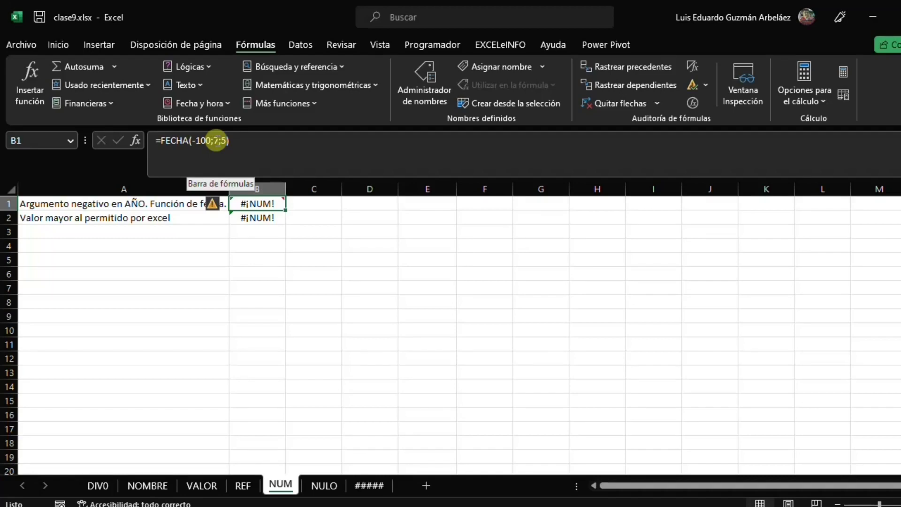
left_click(226, 140)
type(")")
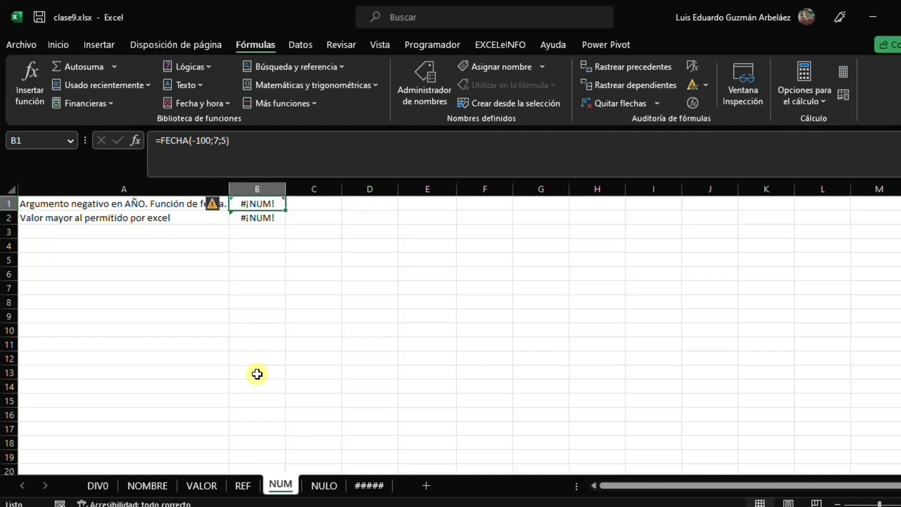
- Remove the minus sign from the year argument in B1 so the formula reads =FECHA(100;7;5)
left_click(198, 139)
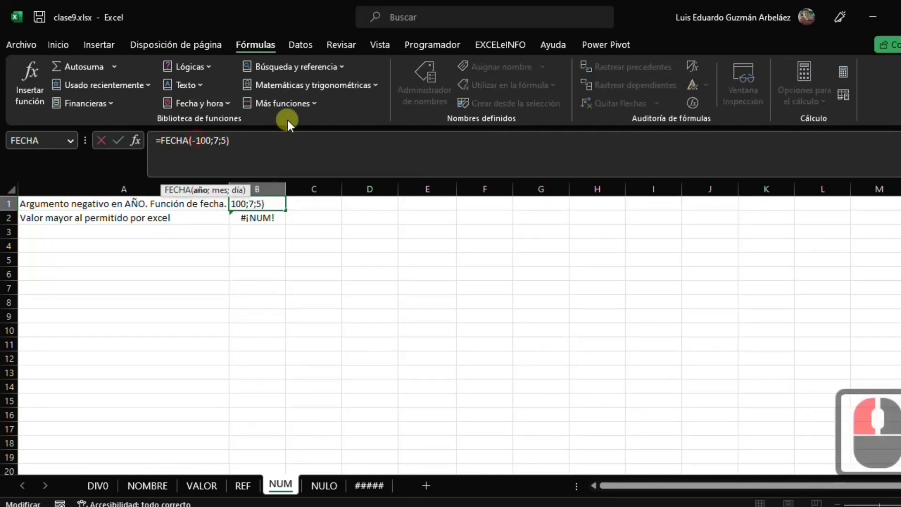
key("BackSpace")
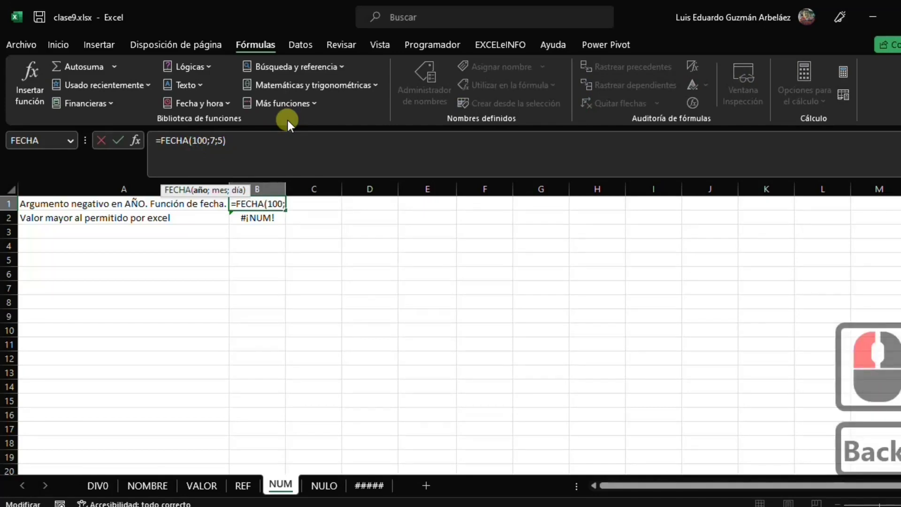
left_click(118, 140)
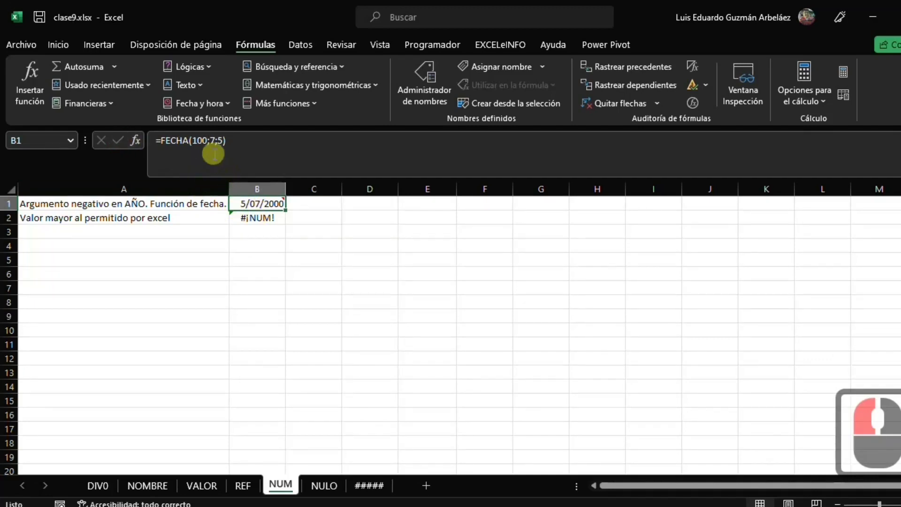
- Examine the power formula in cell B2 of the NUM sheet
left_click(253, 219)
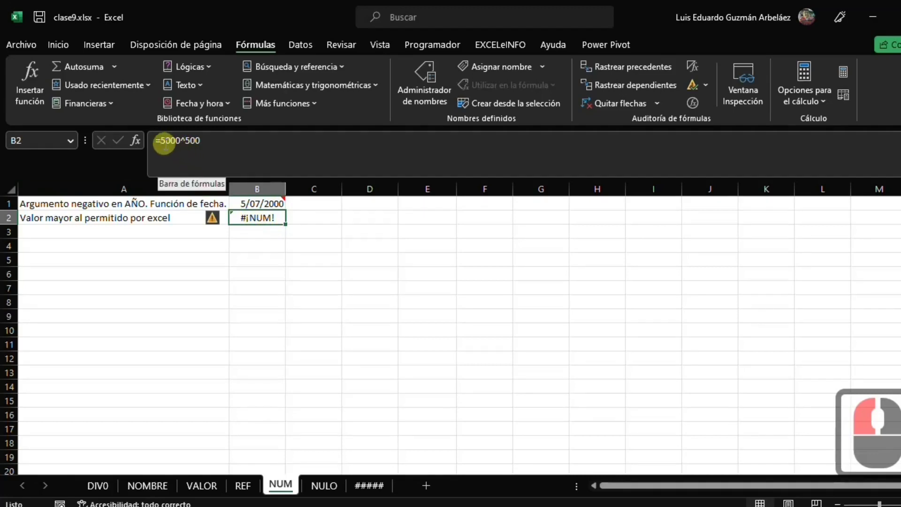
left_click(233, 144)
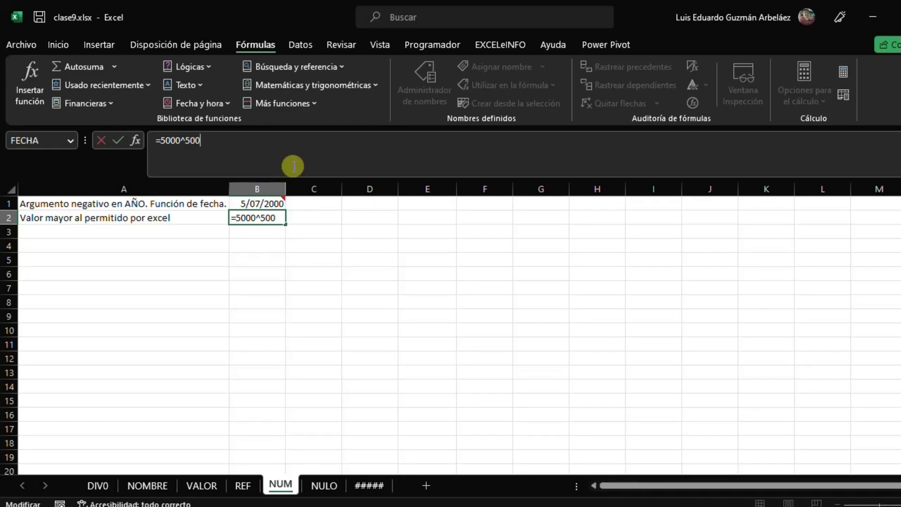
key("Return")
key("Up")
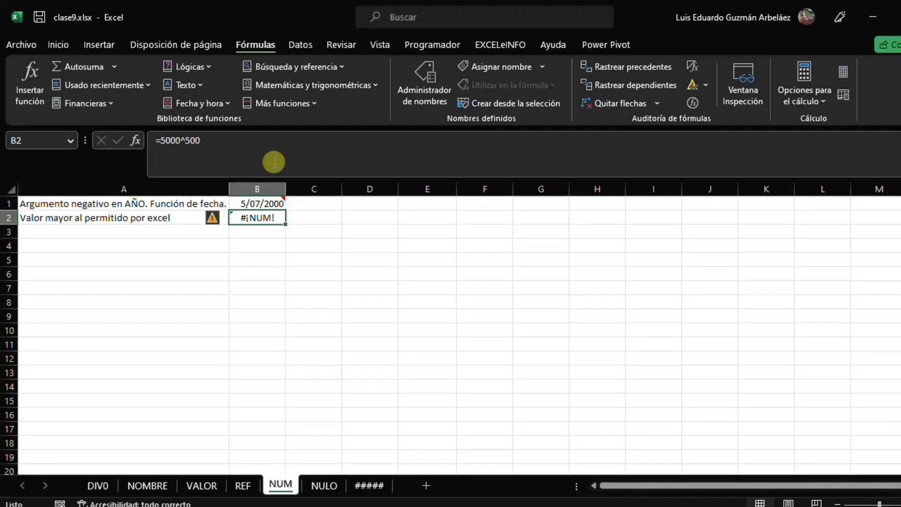
- Reduce the base and the exponent in cell B2 so the formula reads =500^50, and reselect the cell to check it
left_click(177, 141)
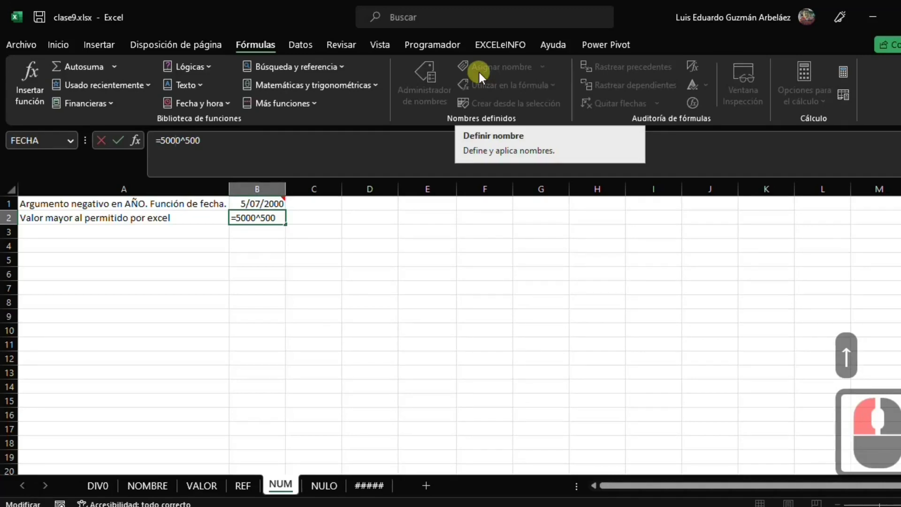
key("Delete")
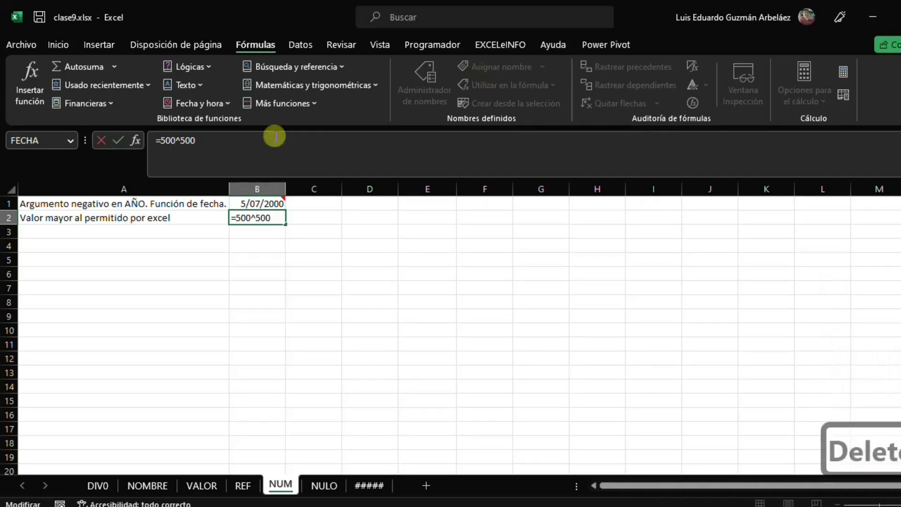
left_click(192, 139)
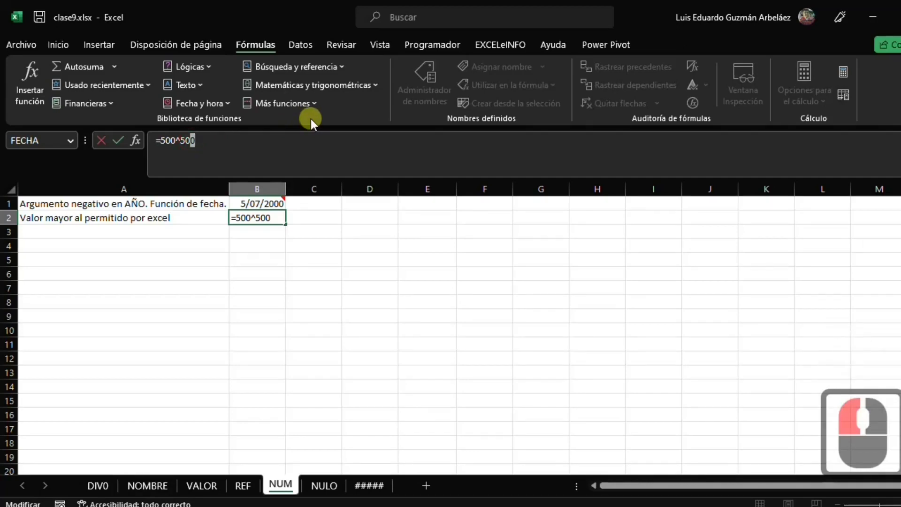
key("BackSpace")
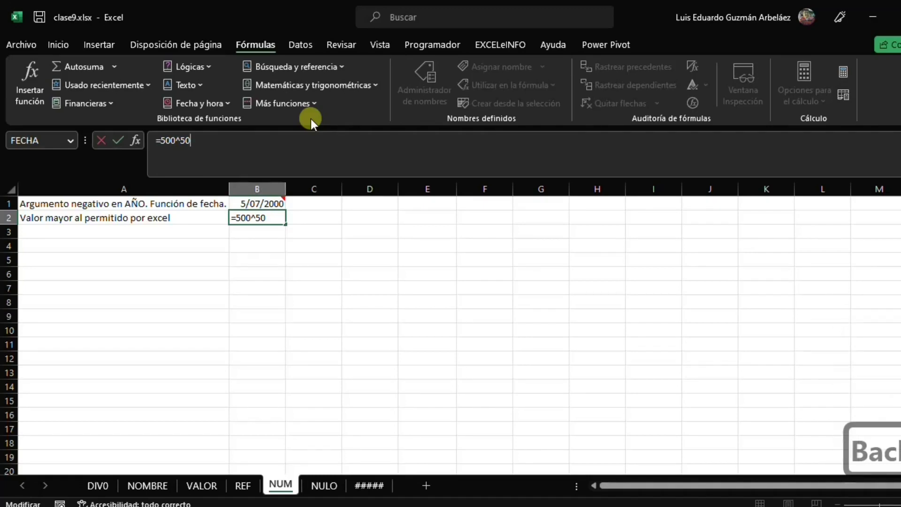
key("Return")
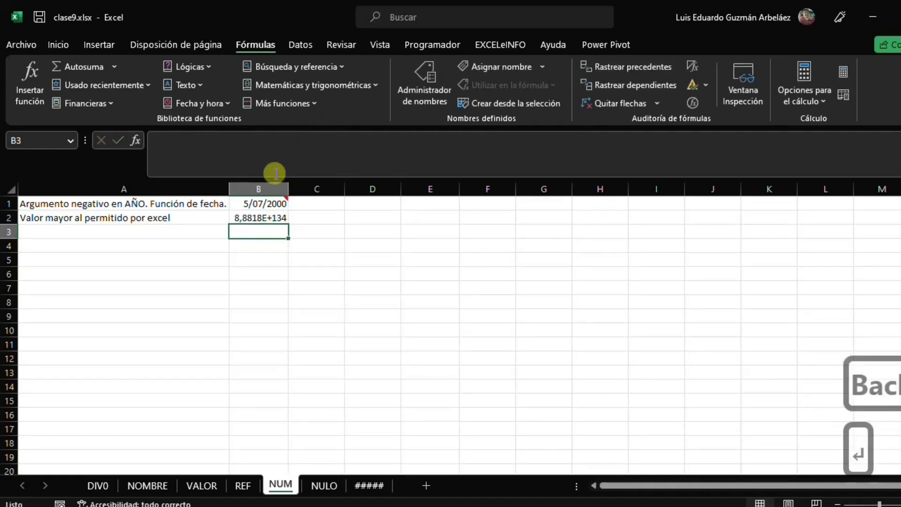
left_click(251, 221)
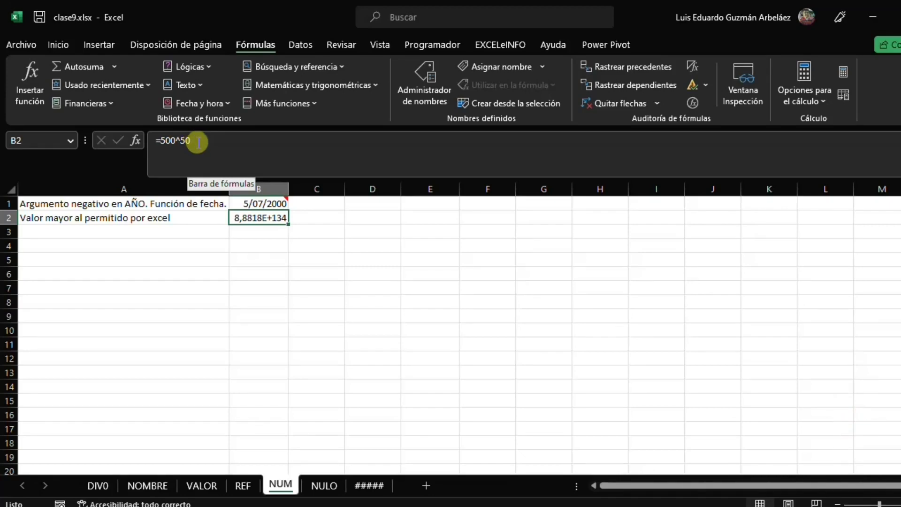
left_click(257, 219)
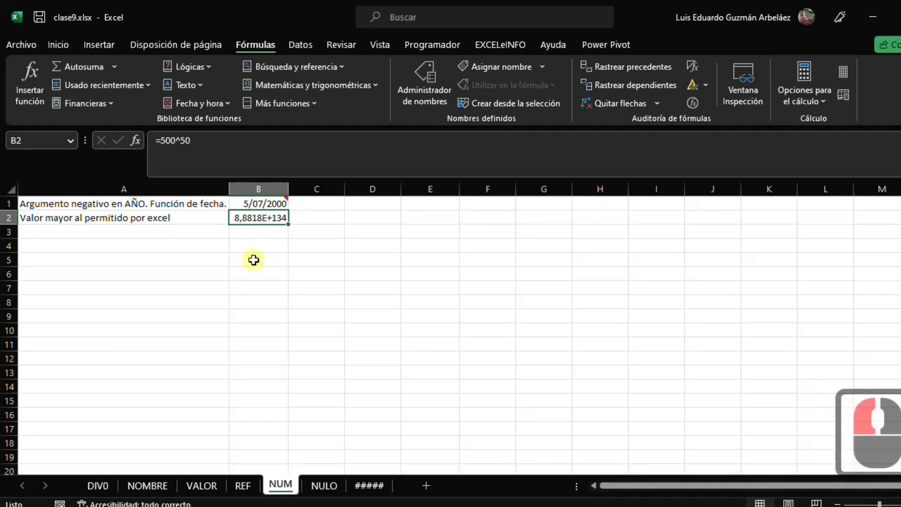
- On the NULO sheet, run error checking on the formula in cell C1, read the explanation and close the check
left_click(323, 486)
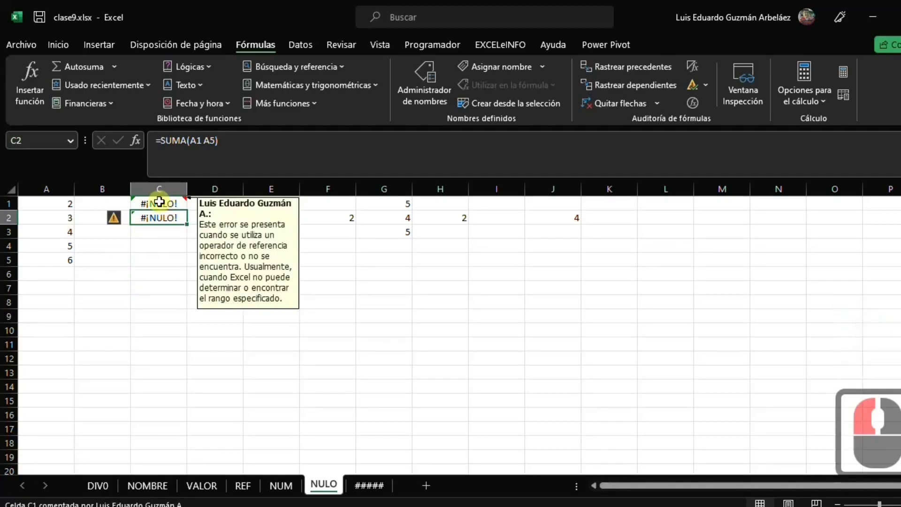
left_click(160, 202)
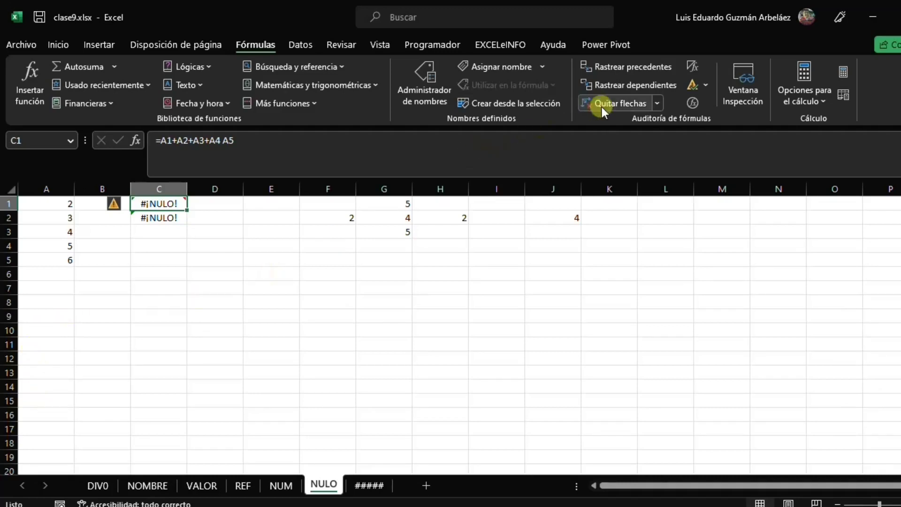
left_click(693, 86)
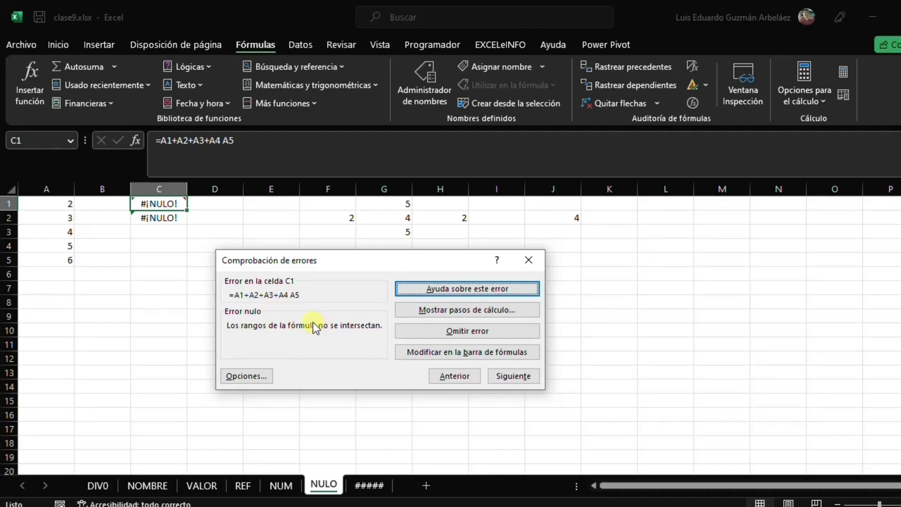
left_click(528, 259)
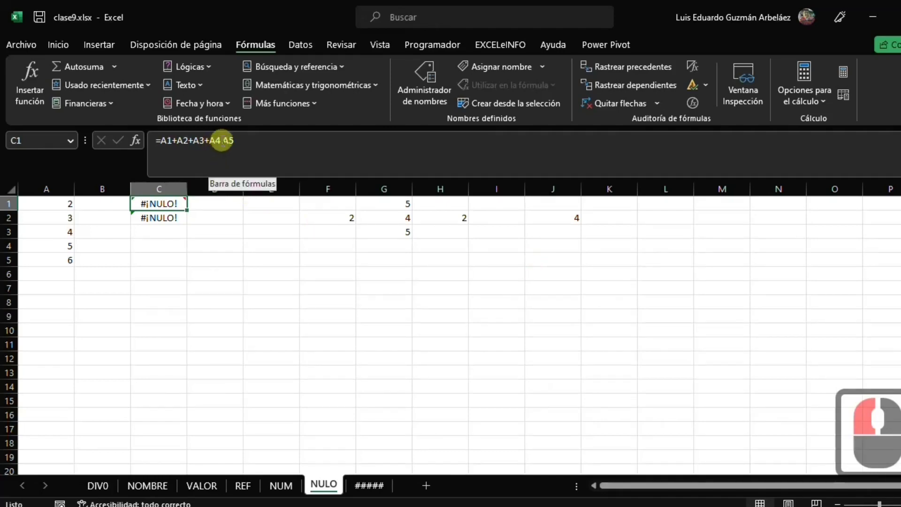
- Replace the space between A4 and A5 in cell C1 with a plus sign so it reads =A1+A2+A3+A4+A5
left_click(223, 141)
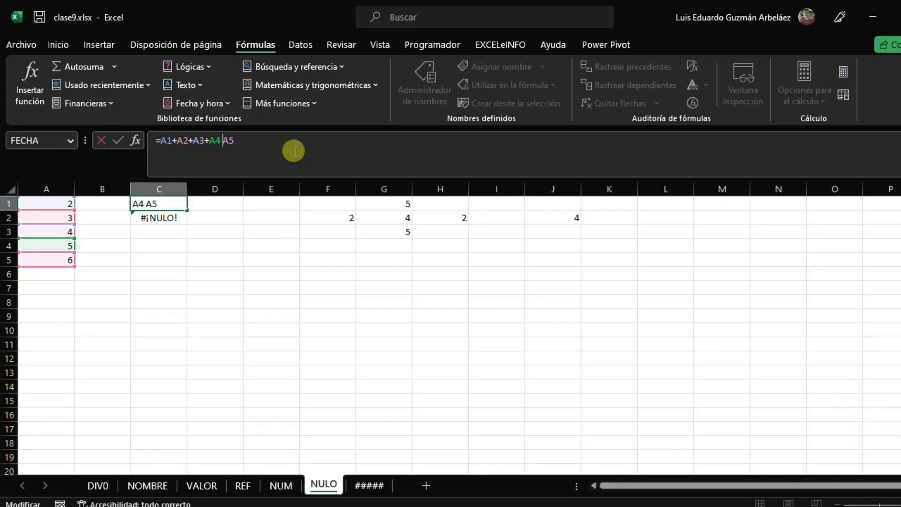
type("+")
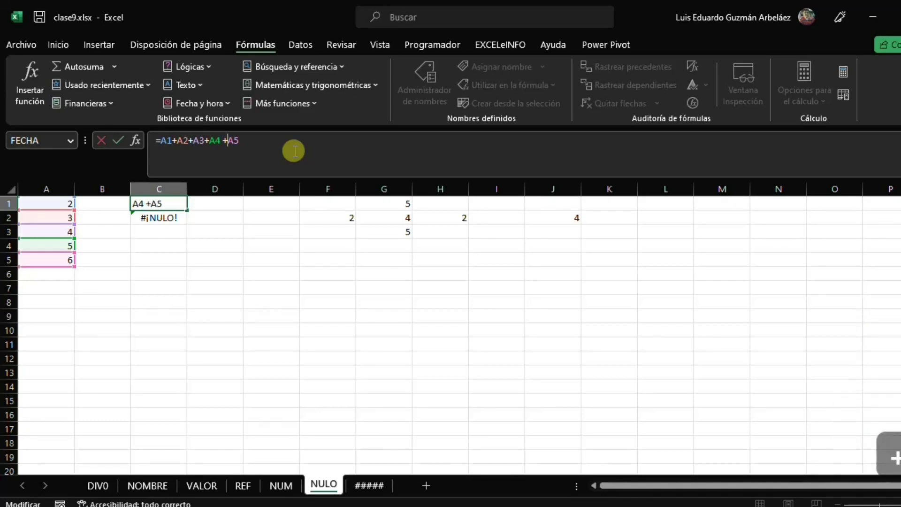
key("Left")
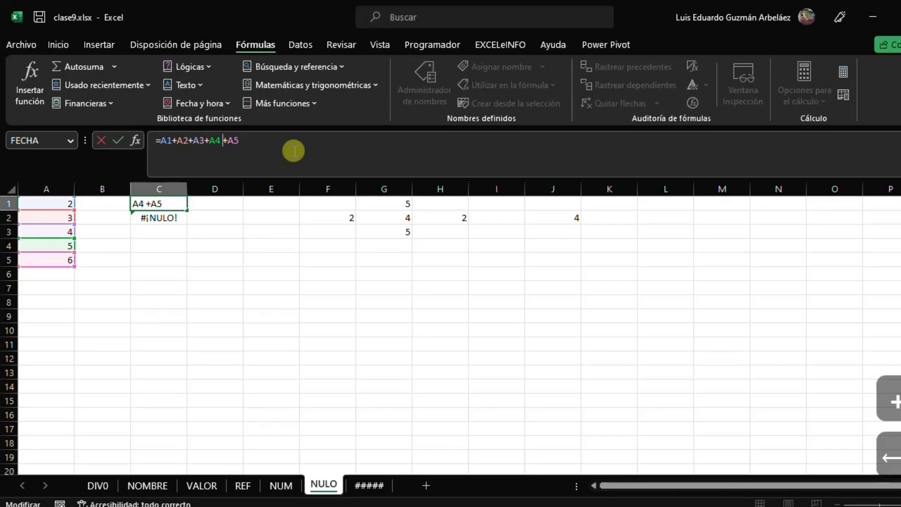
key("BackSpace")
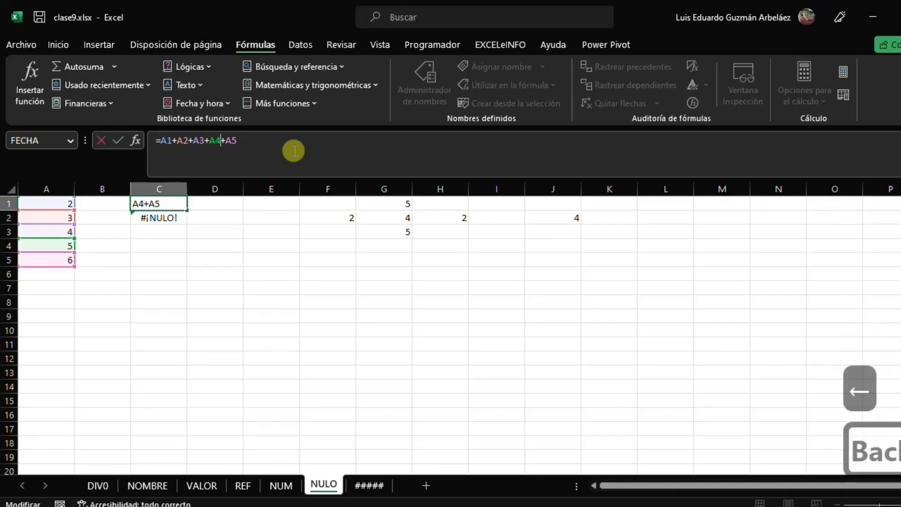
left_click(111, 139)
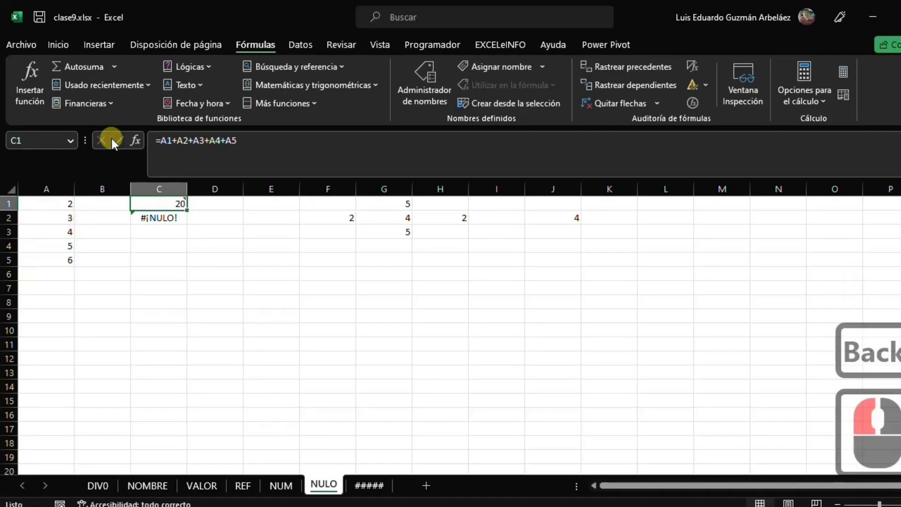
- Correct the range operator in the C2 formula so it reads =SUMA(A1:A5)
left_click(152, 217)
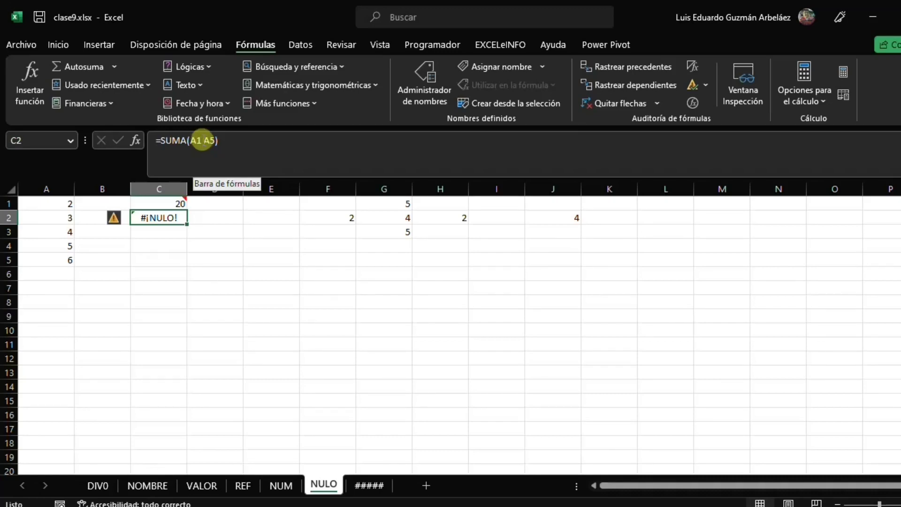
left_click(201, 141)
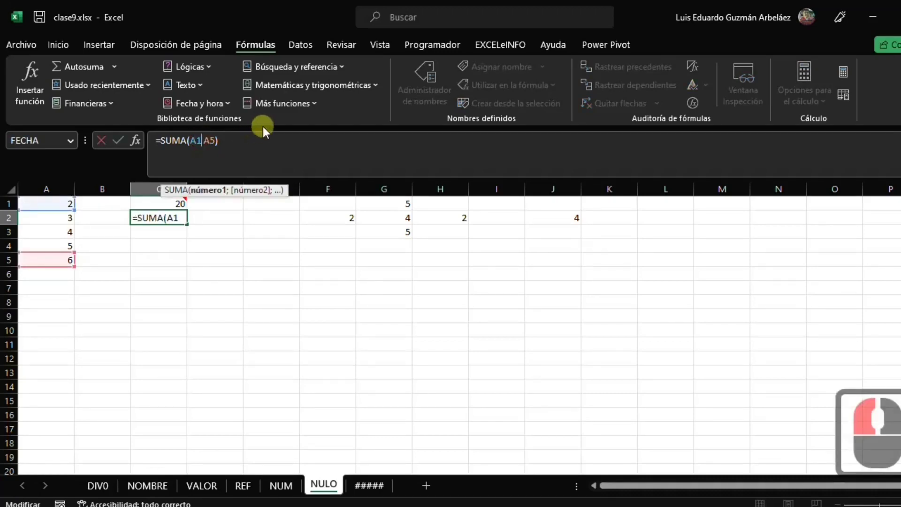
key("Delete")
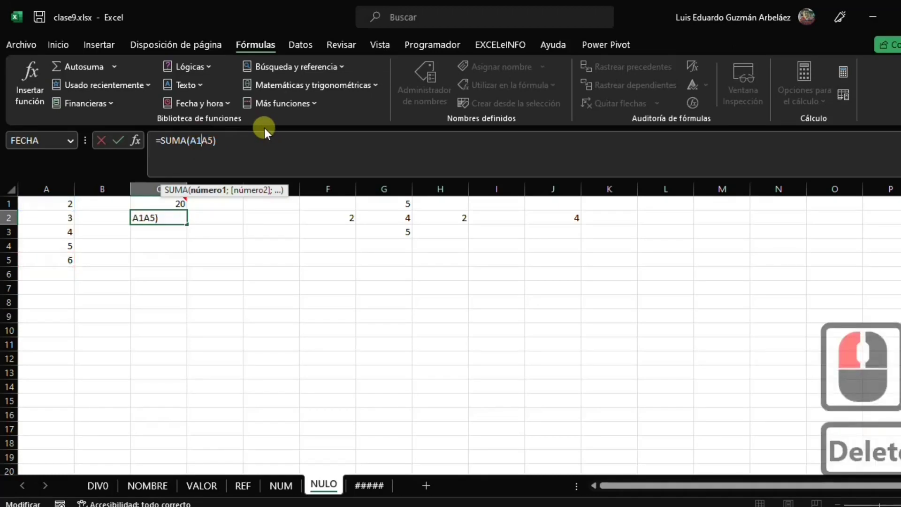
key("shift")
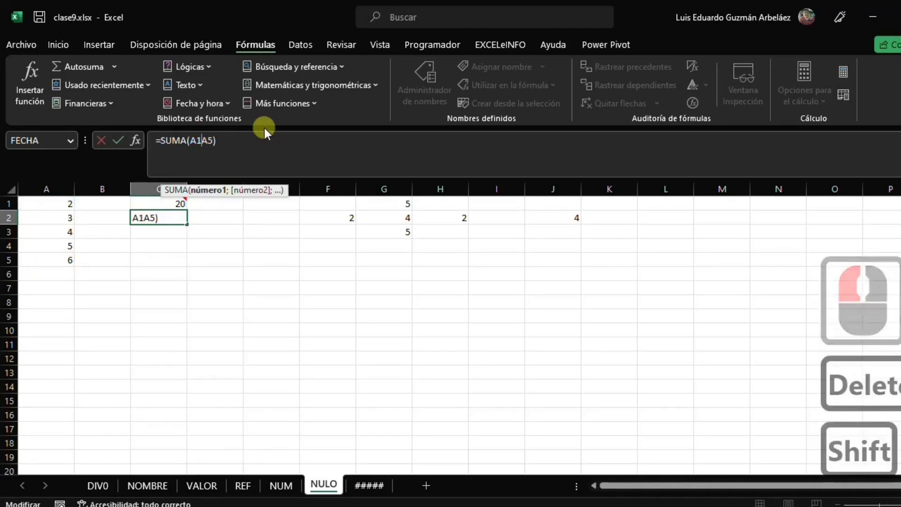
type(":")
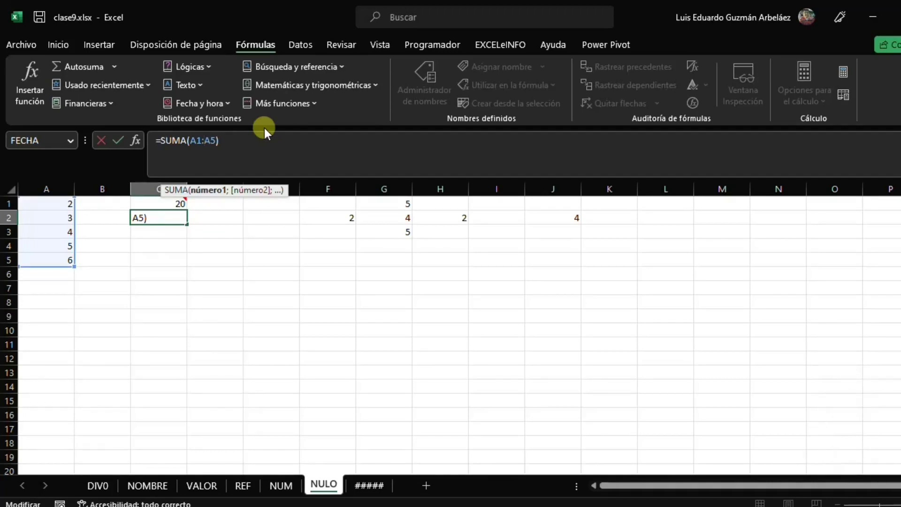
key("Return")
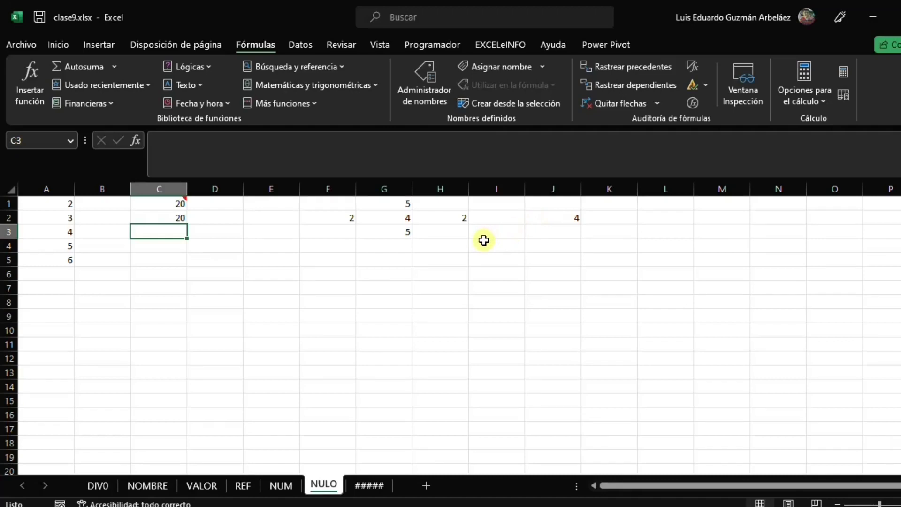
- Inspect the range intersection formula in cell J2
left_click(549, 220)
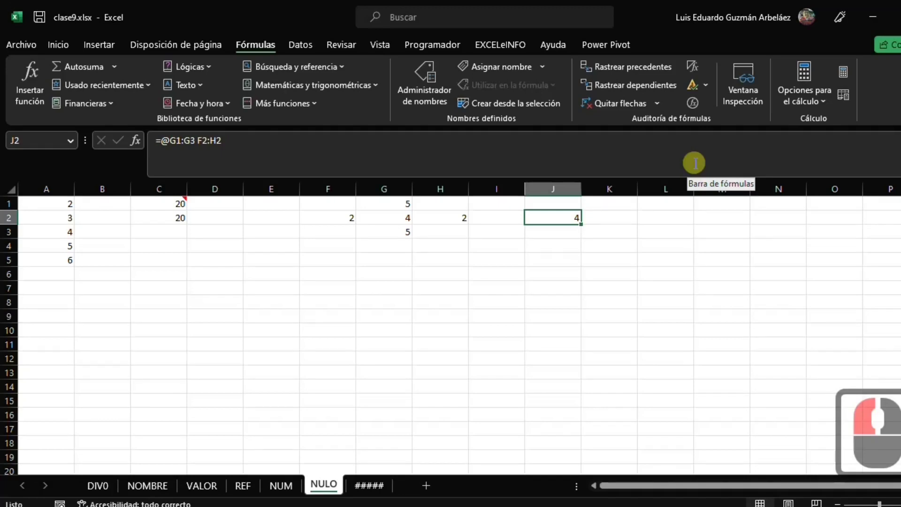
- Enter the values 1, 2 and 3 in cells G5, G6 and G7
key("Down")
key("Down")
key("Down")
key("Left")
key("Left")
key("Left")
key("Left")
key("Down")
key("Right")
key("Up")
type("123")
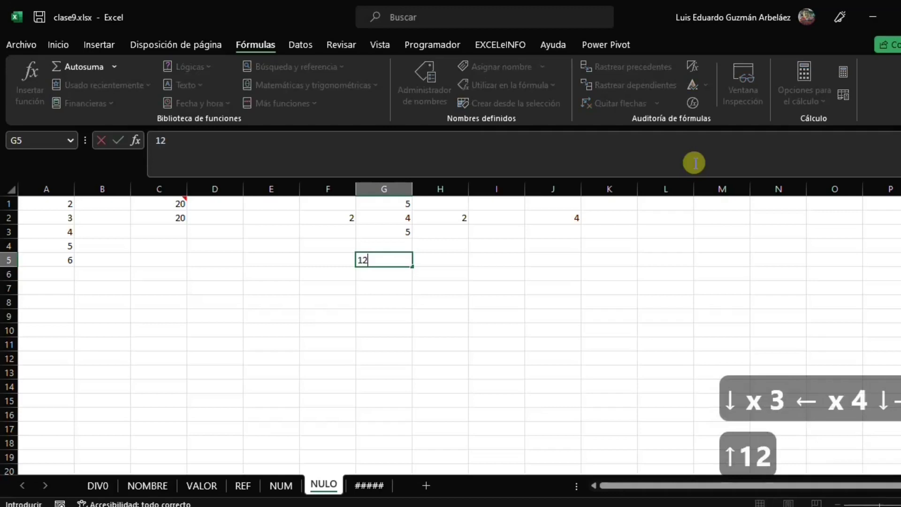
key("Return")
key("Up")
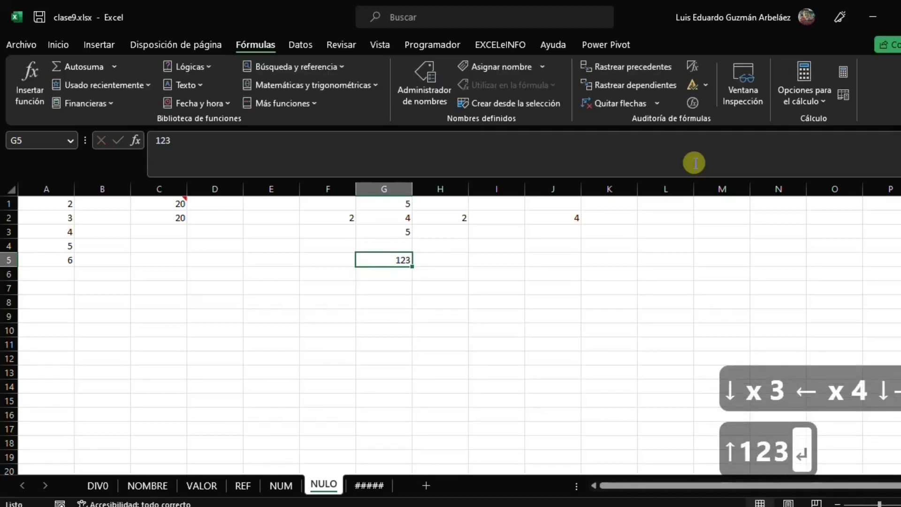
type("1")
key("Return")
type("2")
key("Return")
type("3")
key("Return")
key("Up")
key("Up")
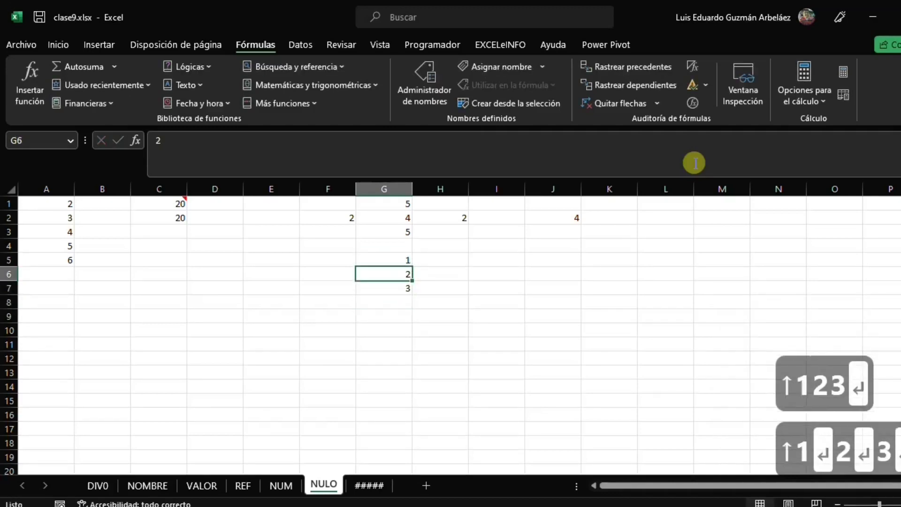
- Enter the values 4, 5 and 6 in cells H5, H6 and H7
key("Right")
type("4")
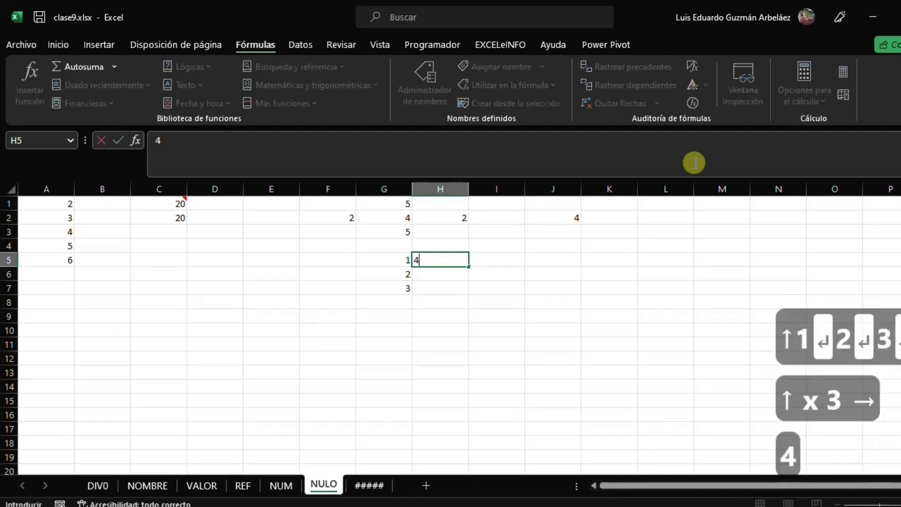
key("Return")
type("5")
key("Return")
type("6")
key("Return")
key("Up")
key("Up")
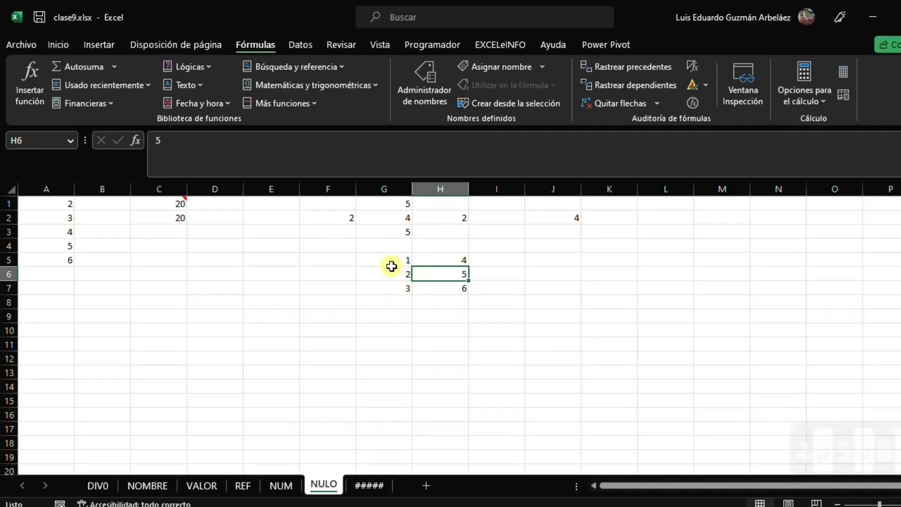
- Enter the formula =SUMA(G5:G7;H5:H7) in cell G9
left_click(391, 315)
type("=SUMA(")
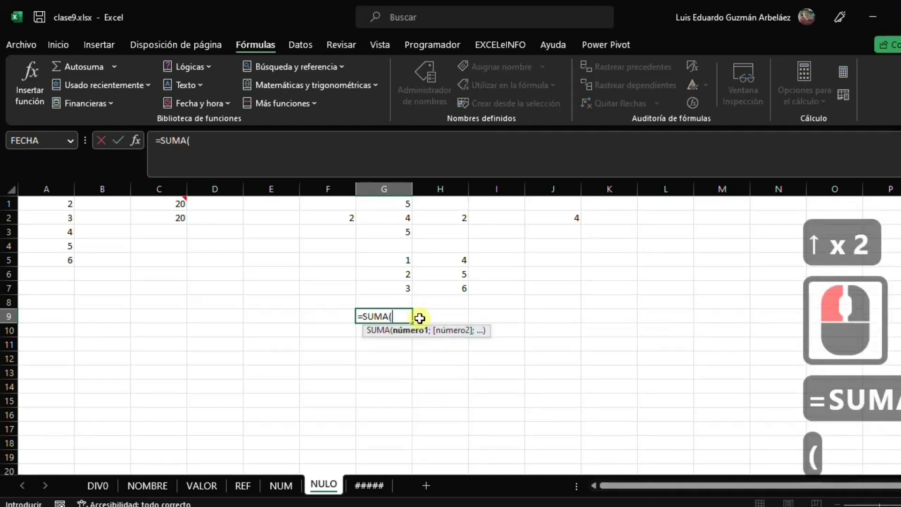
left_click_drag(398, 259, 401, 288)
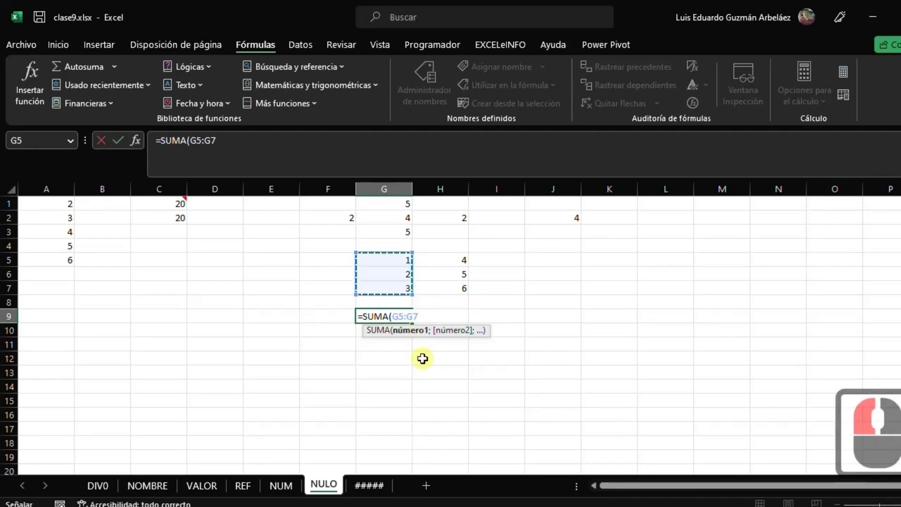
type(";")
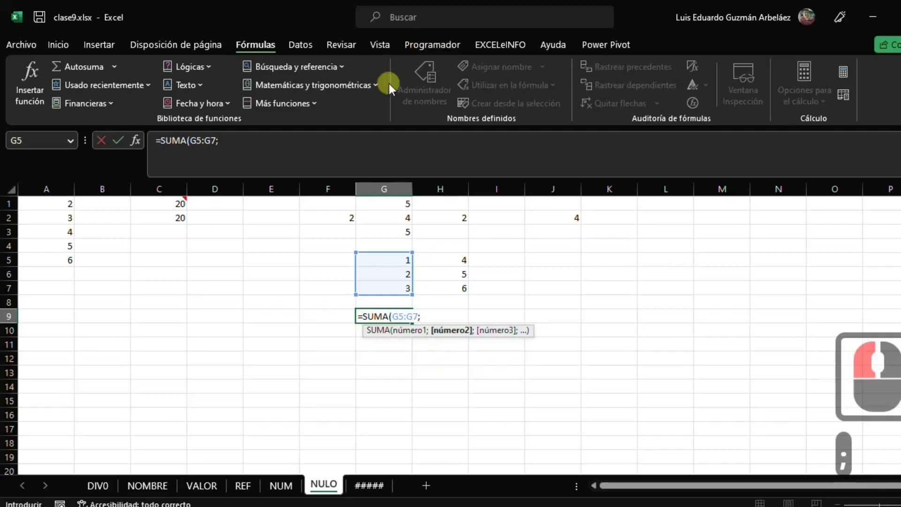
left_click_drag(440, 261, 443, 287)
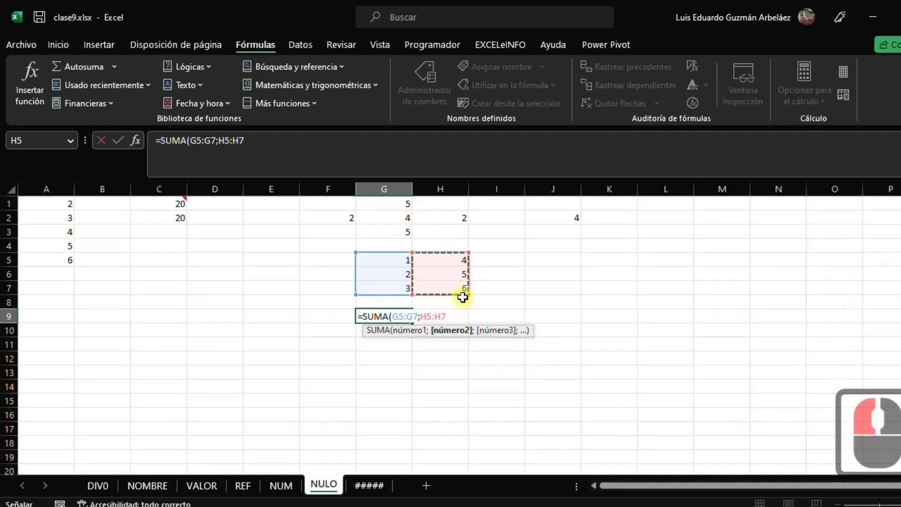
type(")")
key("Return")
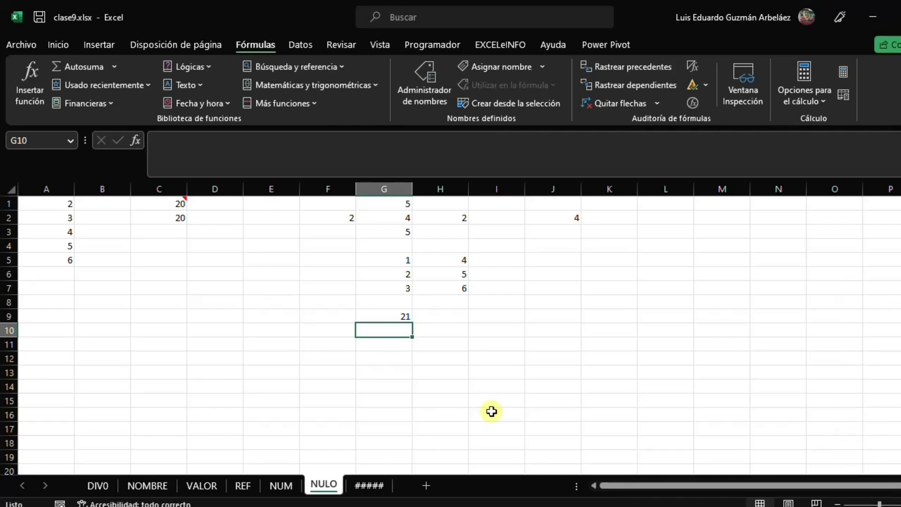
- Replace the semicolon in the G9 formula with a space so it reads =SUMA(G5:G7 H5:H7)
left_click(391, 317)
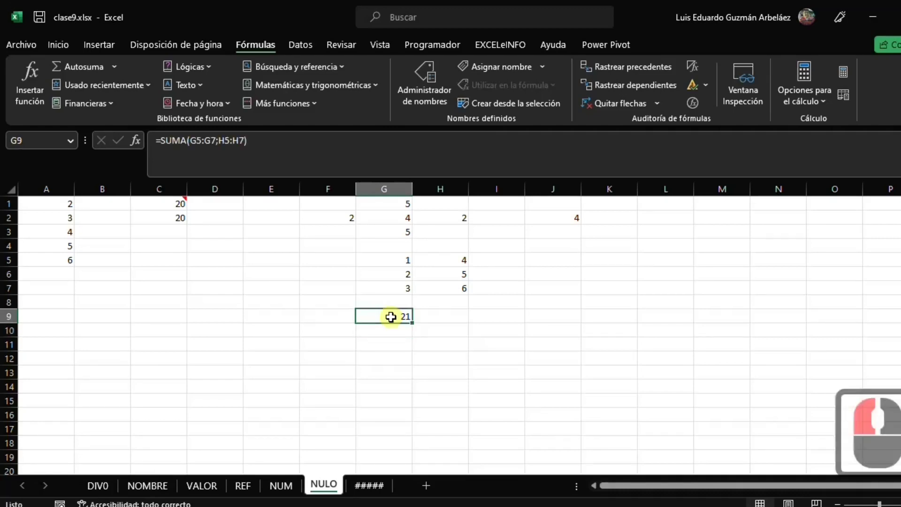
left_click(219, 140)
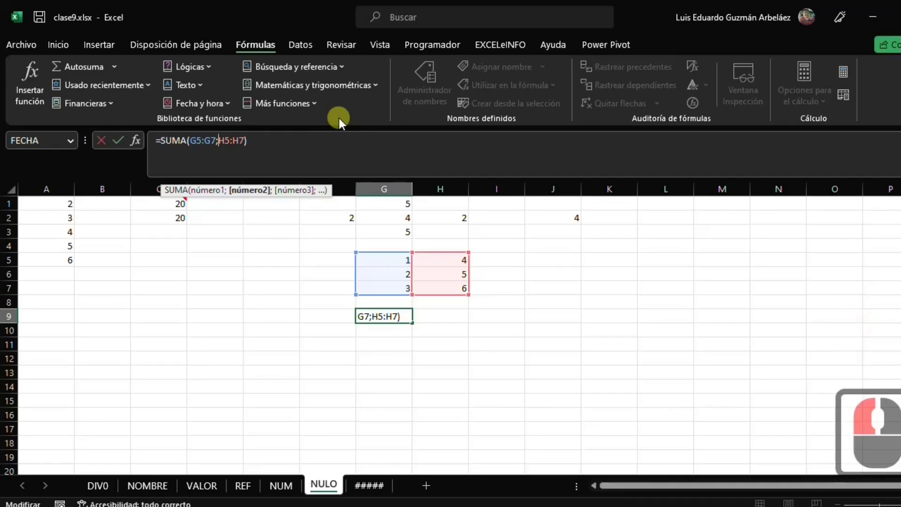
key("BackSpace")
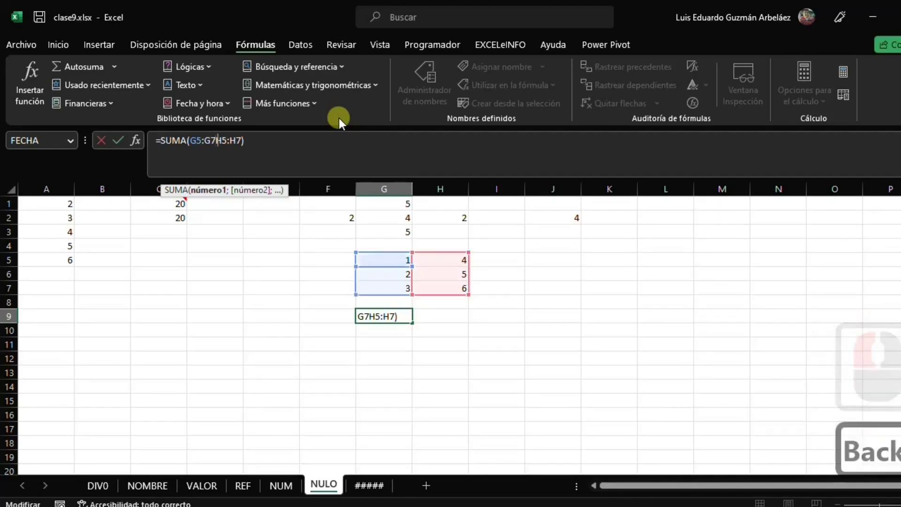
key("Return")
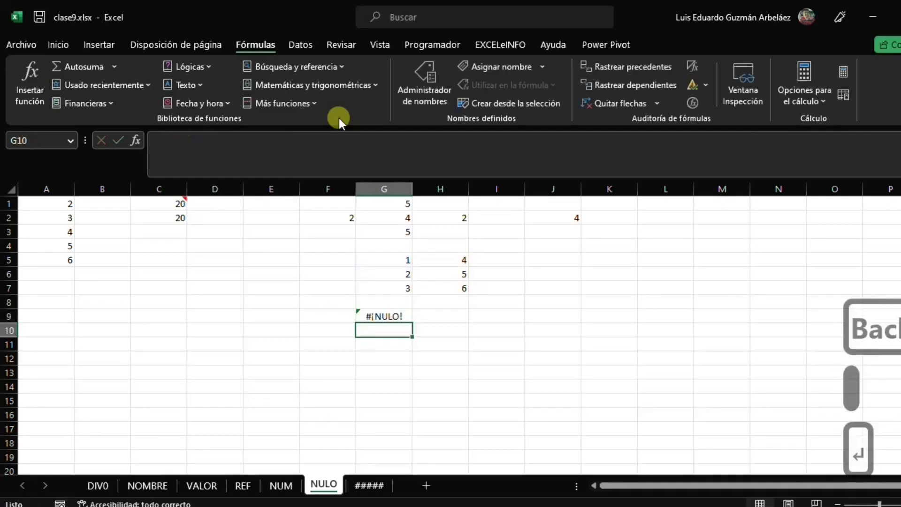
key("Up")
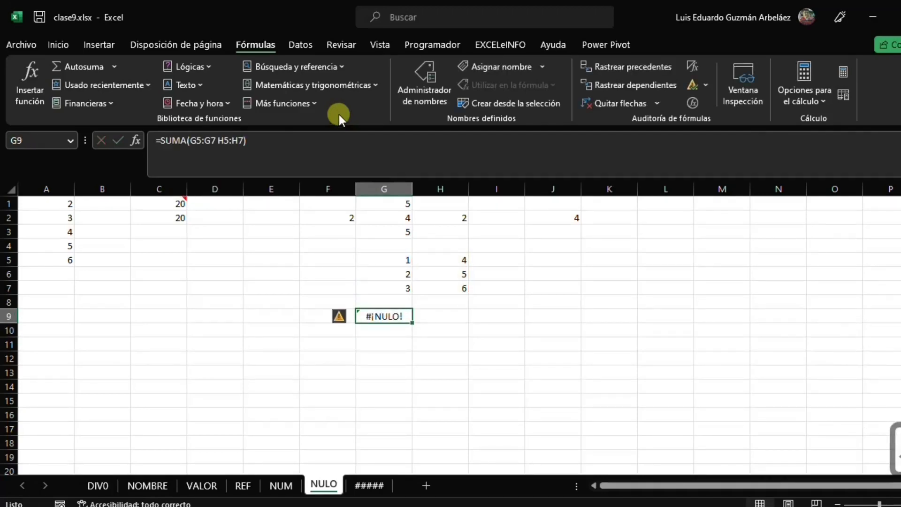
- Examine the ranges G5:G7 and H5:H7 against the formula in G9 for a common cell
left_click_drag(380, 258, 384, 288)
left_click_drag(440, 257, 441, 288)
left_click_drag(391, 260, 392, 284)
left_click_drag(440, 258, 440, 288)
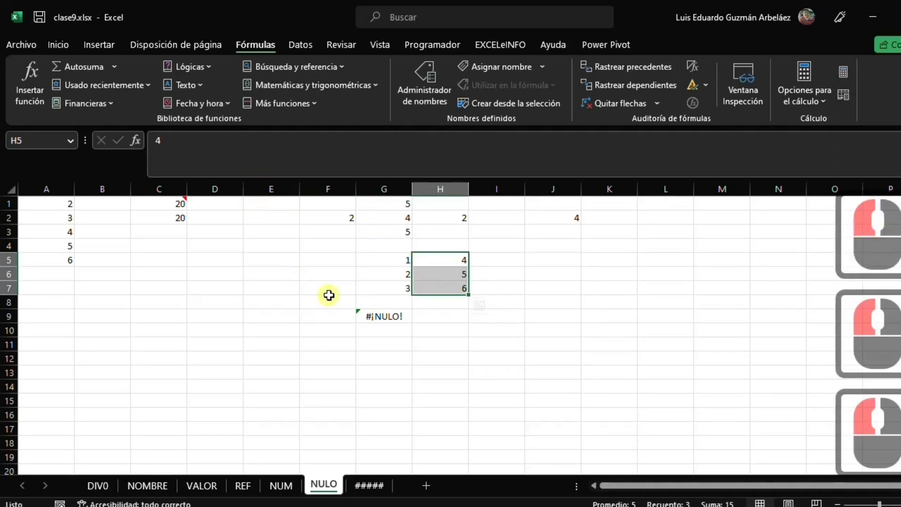
left_click(378, 317)
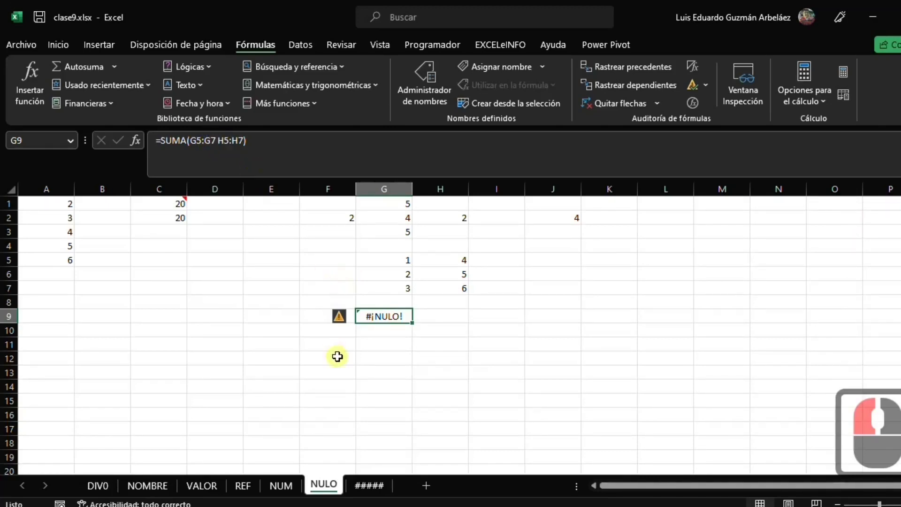
left_click(380, 331)
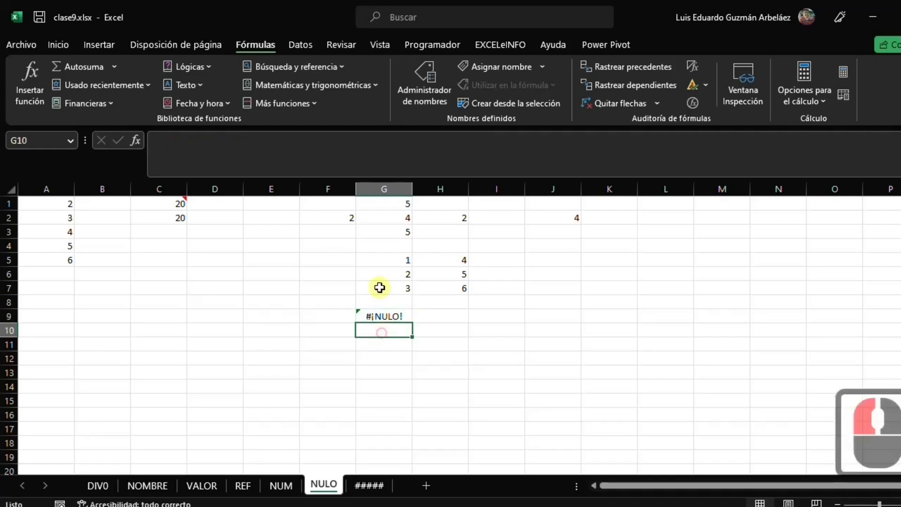
- Clear cell J2 and re-enter the range intersection formula =G1:G3 F2:H2
left_click(543, 217)
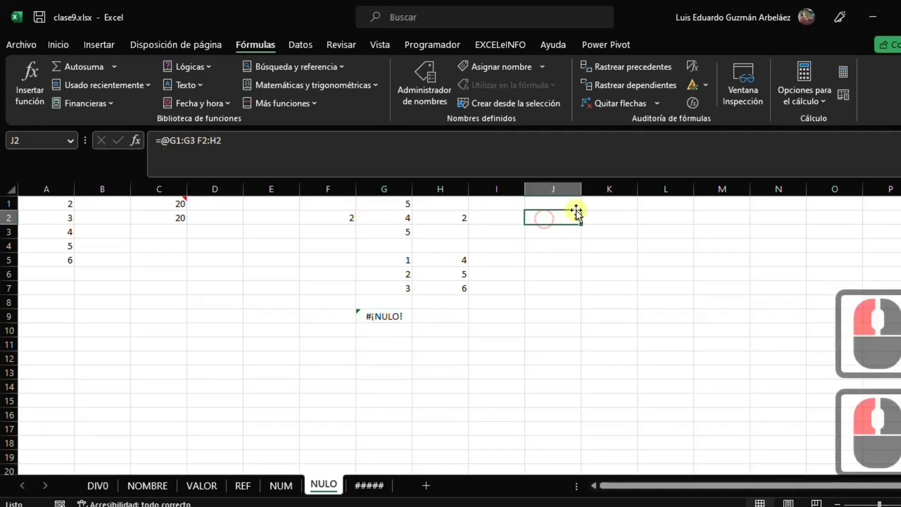
key("Delete")
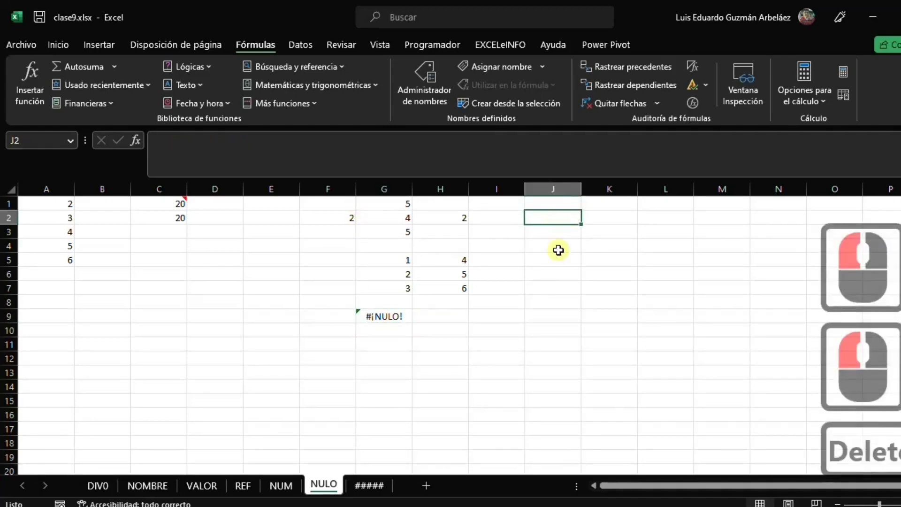
key("shift")
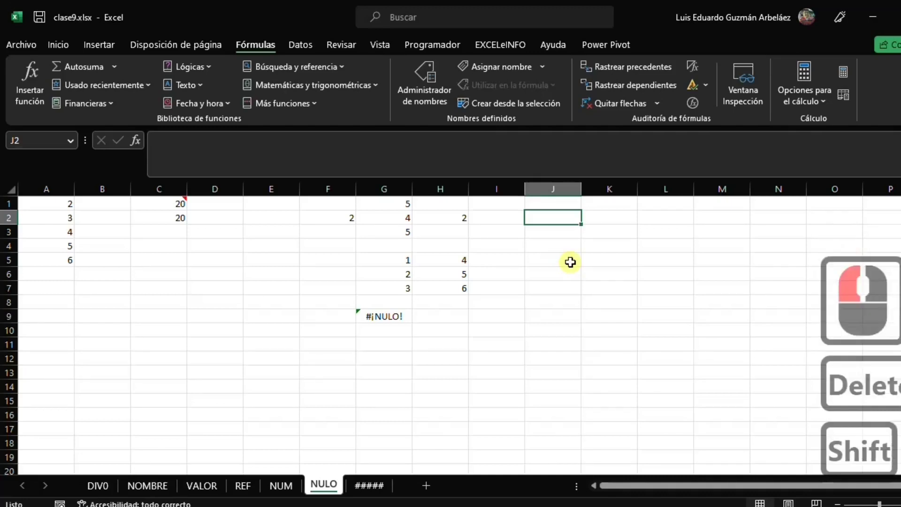
type("=")
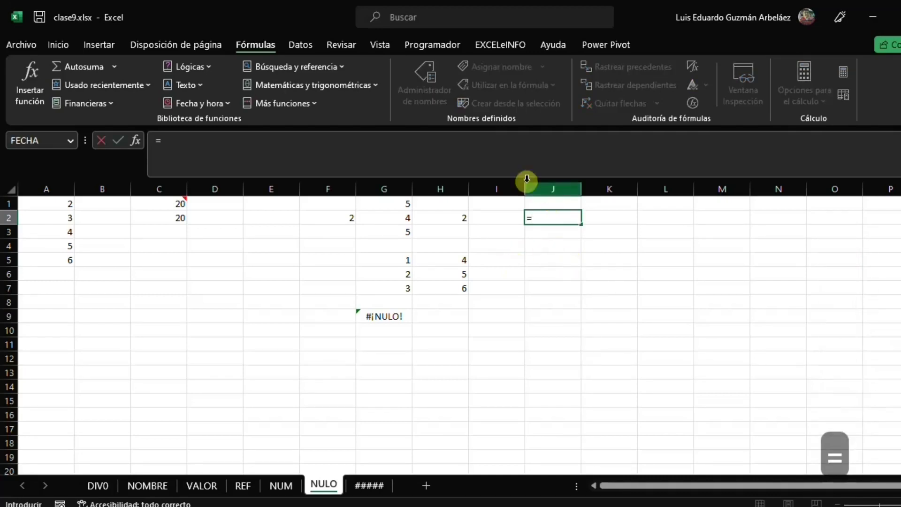
left_click(391, 204)
left_click_drag(391, 204, 397, 228)
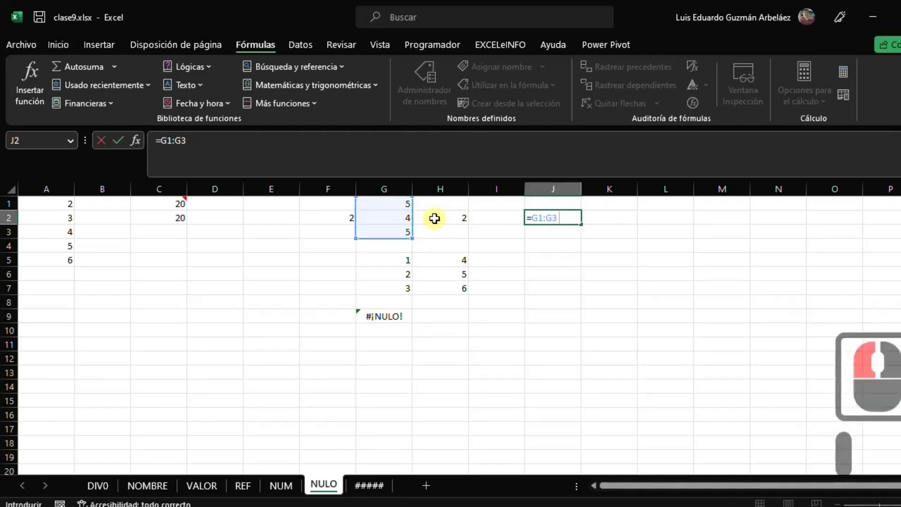
left_click_drag(336, 218, 446, 212)
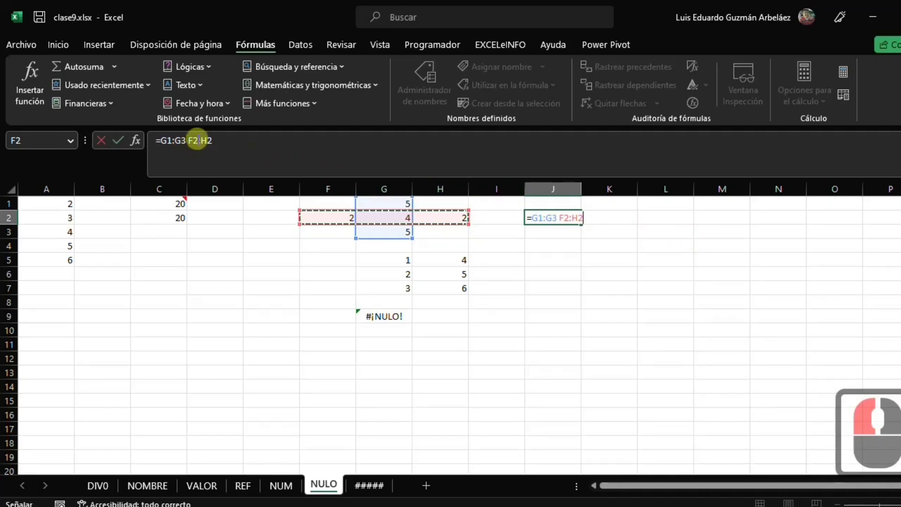
key("Return")
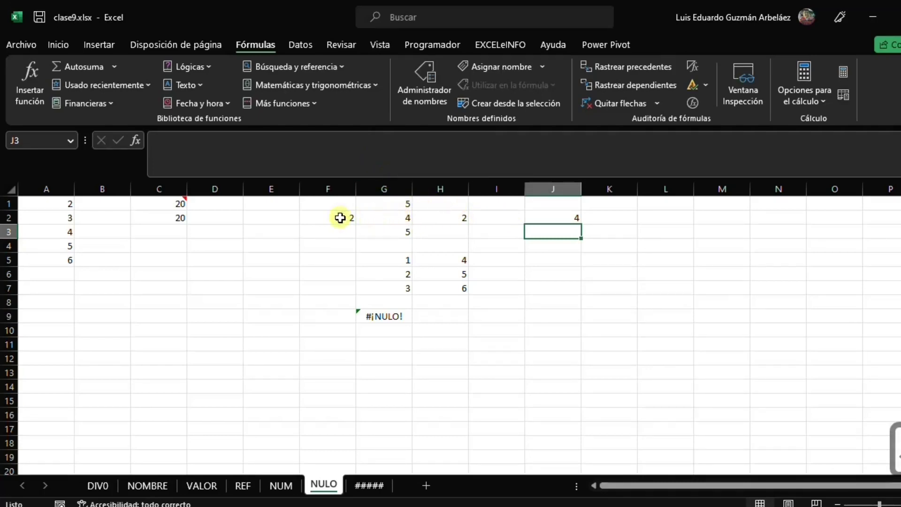
- Compare the J2 intersection formula and its shared cell G2 with the G9 formula and its two ranges
left_click(402, 216)
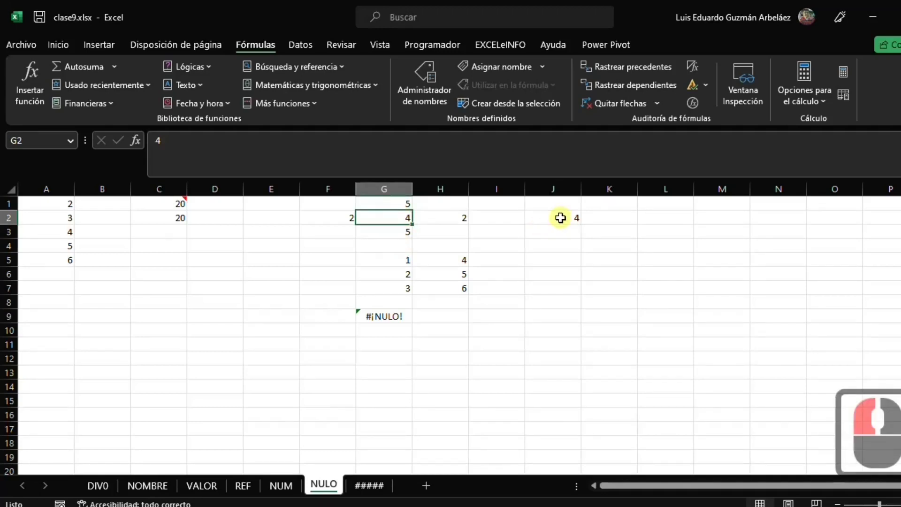
left_click(560, 218)
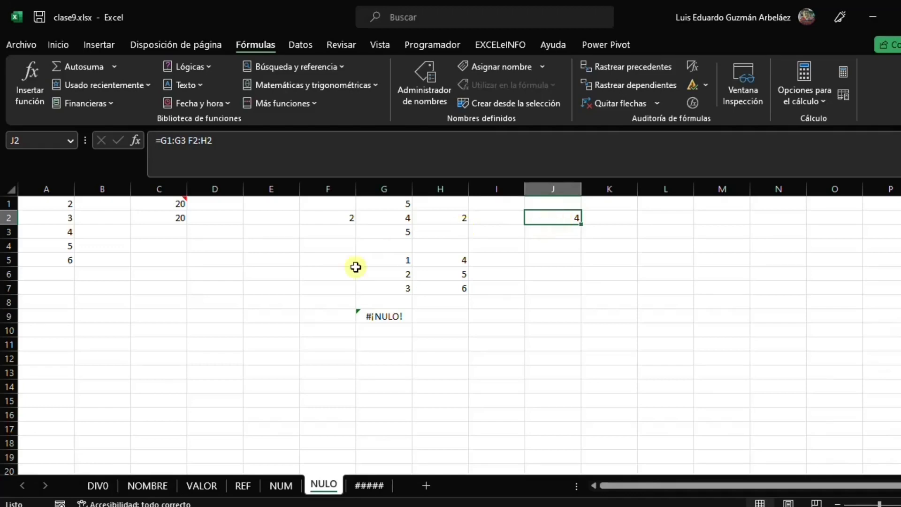
left_click(369, 318)
left_click_drag(388, 257, 383, 285)
left_click_drag(432, 259, 428, 279)
left_click(370, 313)
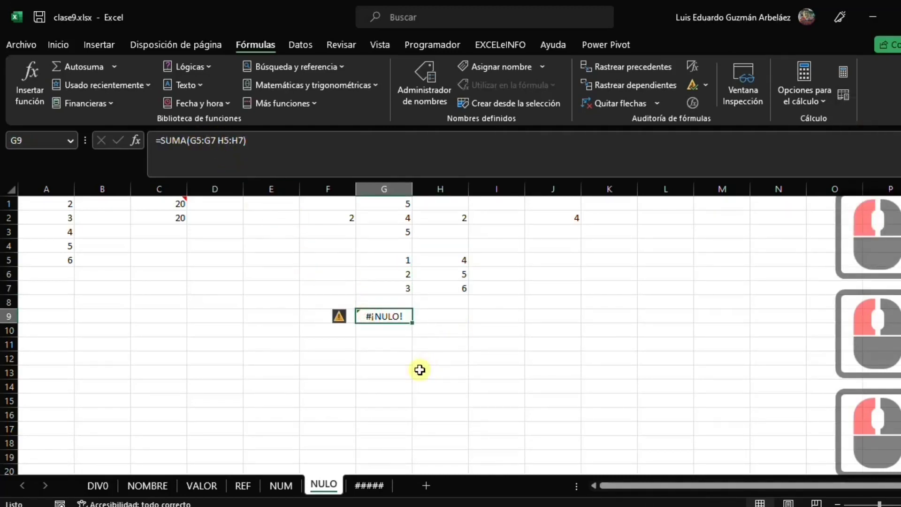
- Review the sum formulas in cells C1 and C2 against the values in column A
left_click(263, 228)
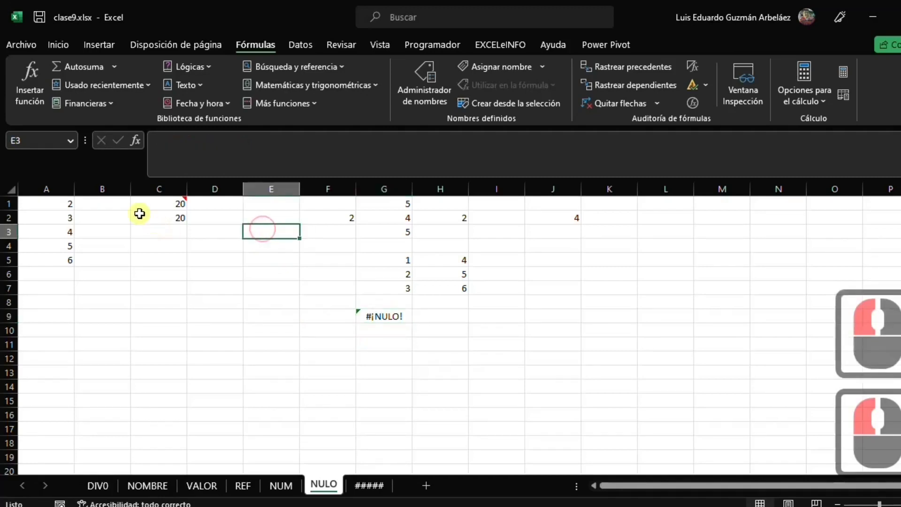
left_click(96, 213)
double_click(65, 217)
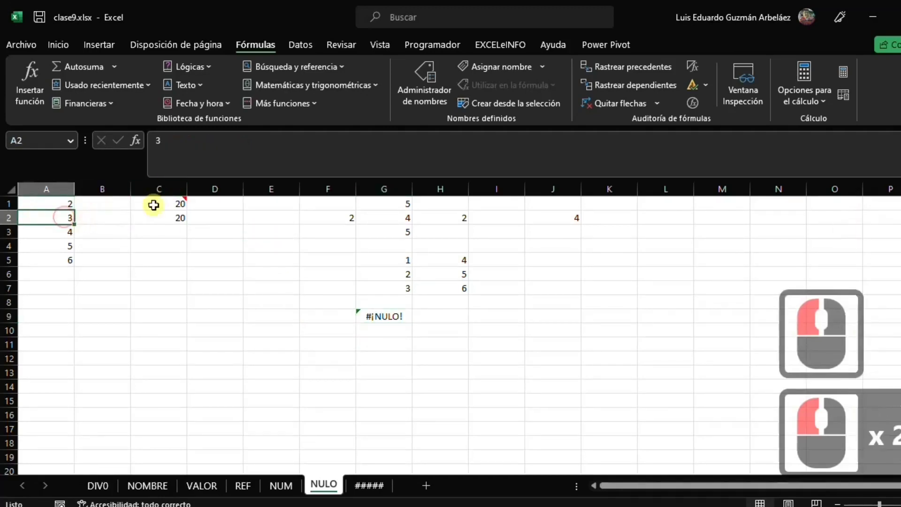
left_click(171, 203)
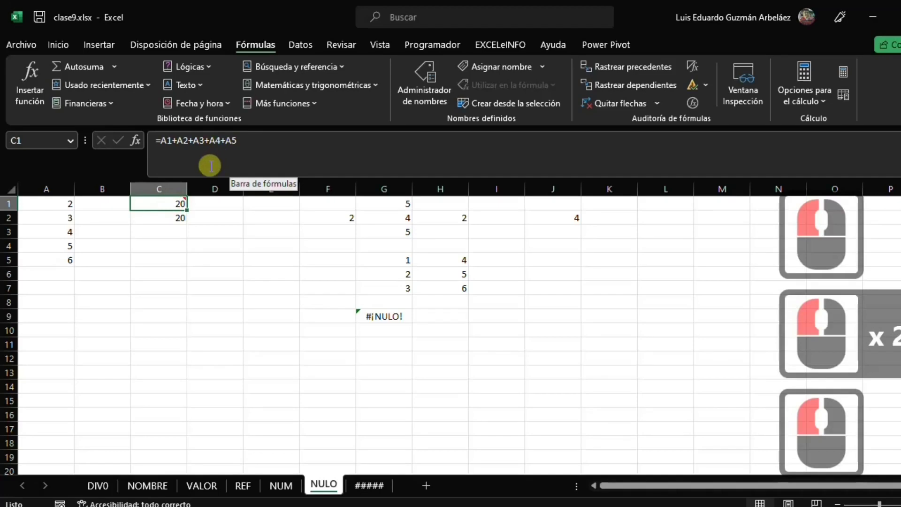
left_click(177, 218)
left_click(245, 363)
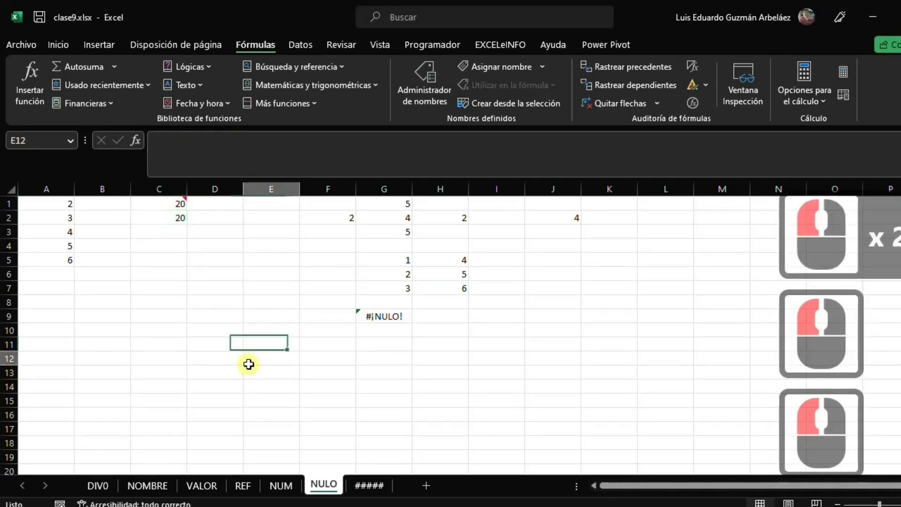
- Open the ##### sheet and autofit the width of the PIB column A
left_click(359, 481)
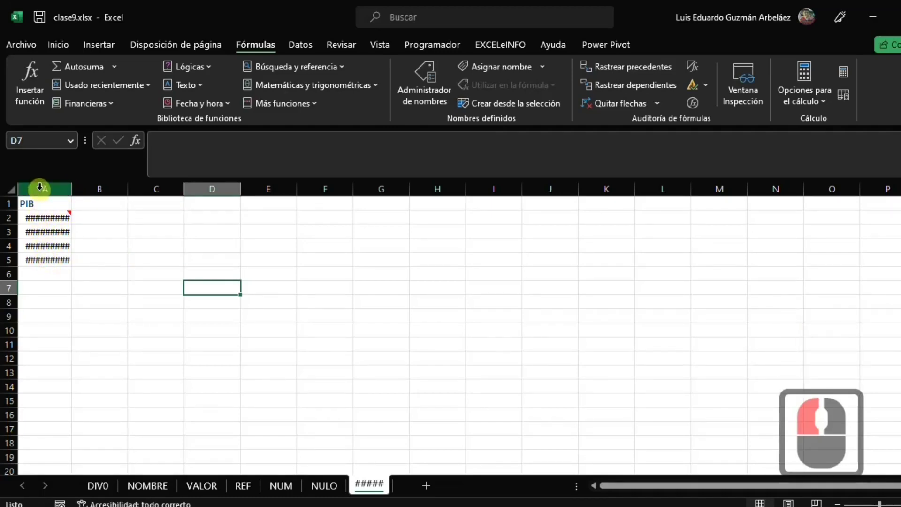
mouse_move(38, 216)
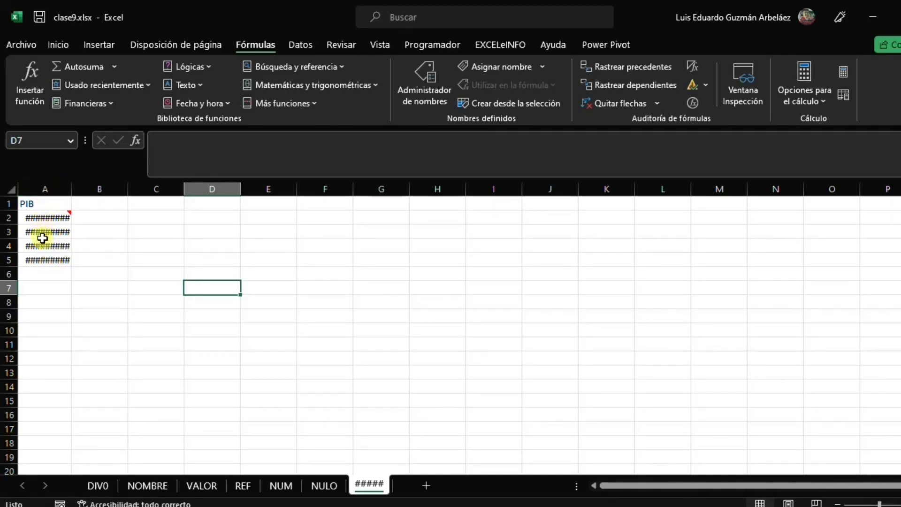
double_click(71, 189)
- Check the PIB amounts in cells A2 to A5 and the comment on A2
left_click(66, 231)
left_click(59, 214)
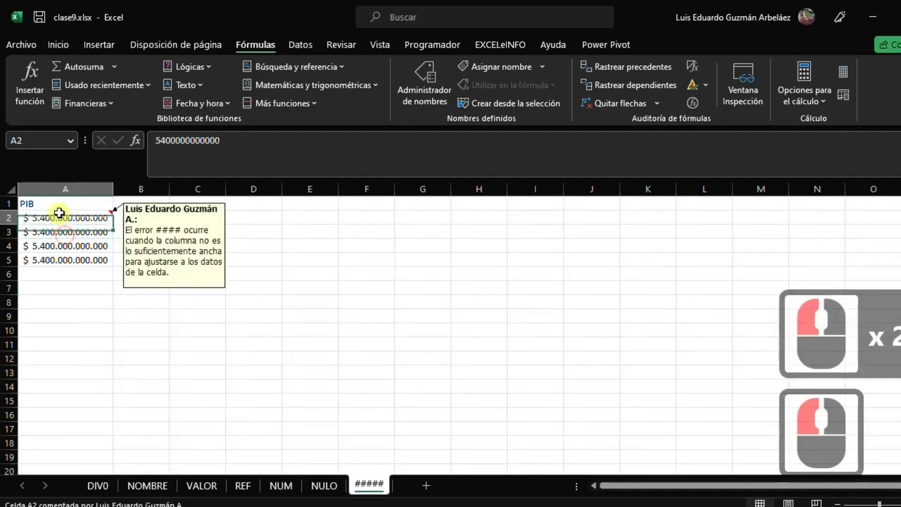
left_click(58, 232)
left_click(61, 234)
left_click(67, 246)
left_click(66, 261)
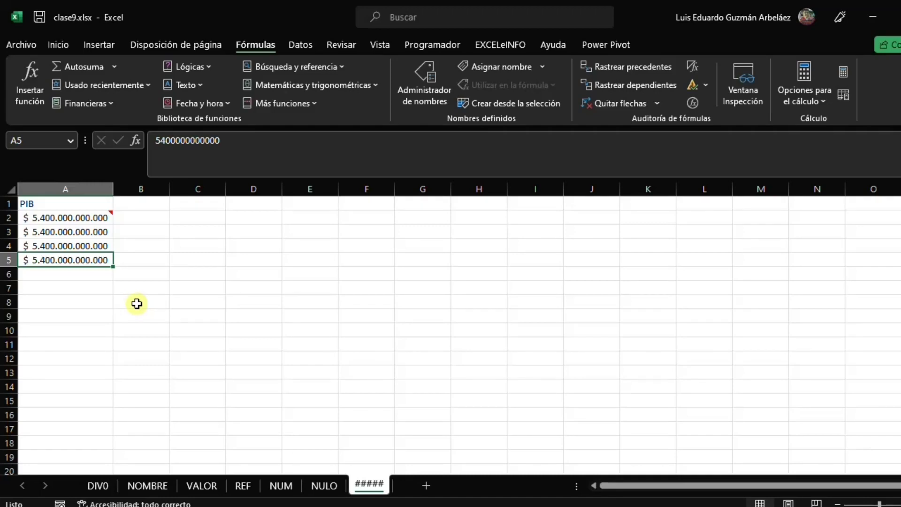
left_click(136, 271)
left_click(138, 260)
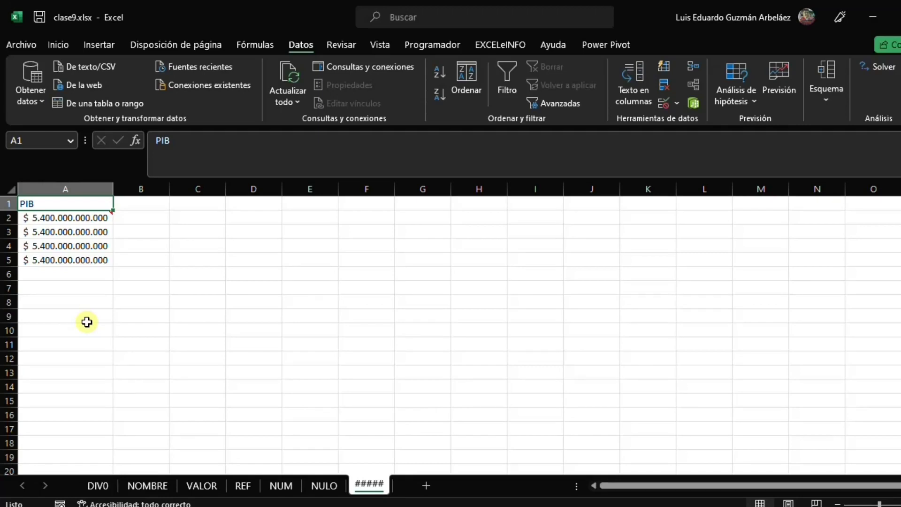
- Import ventas.txt from the fuentes_ext folder as tab-delimited text data and load it into the workbook
left_click(297, 46)
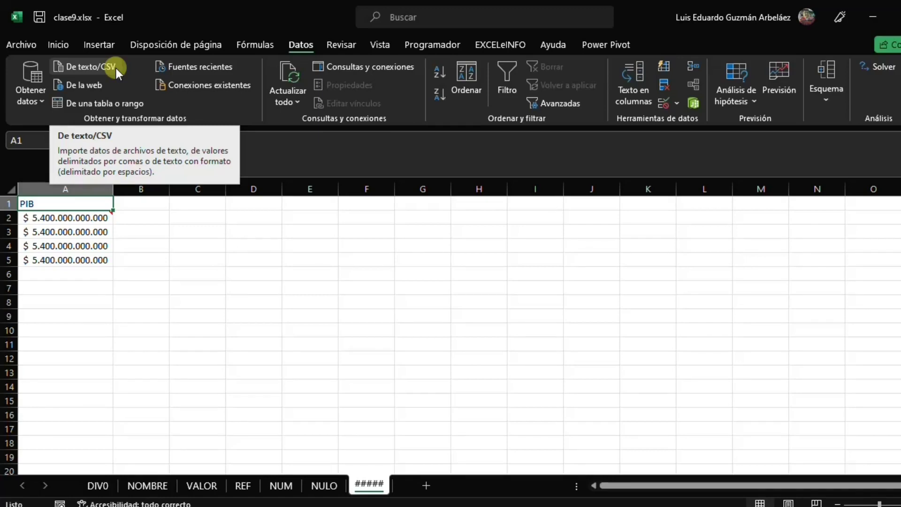
left_click(83, 66)
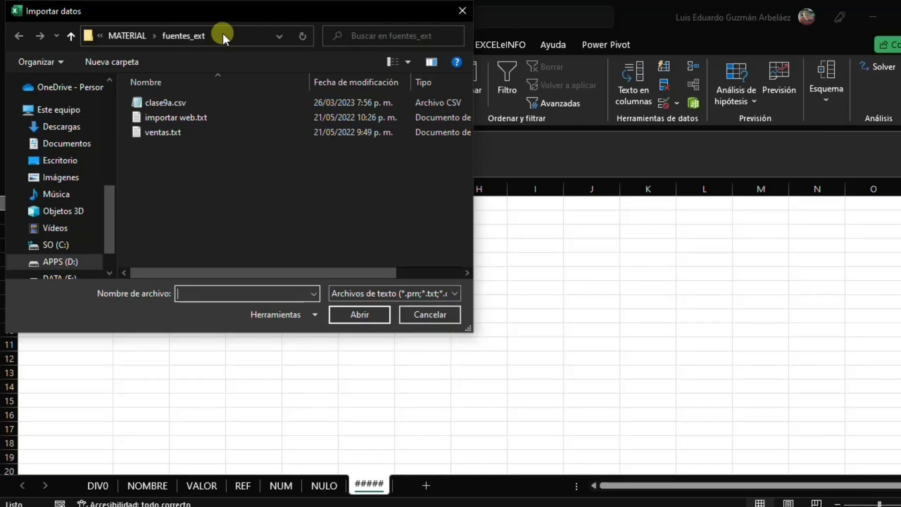
left_click(144, 133)
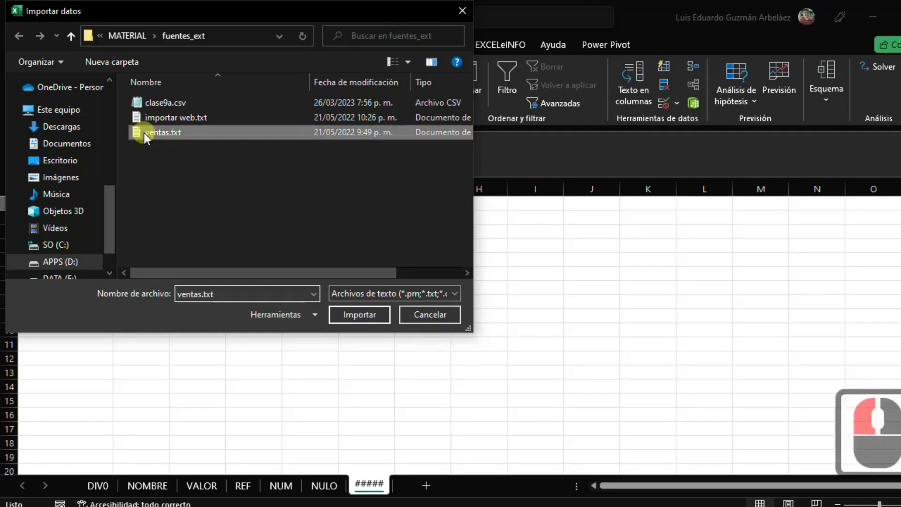
left_click(344, 314)
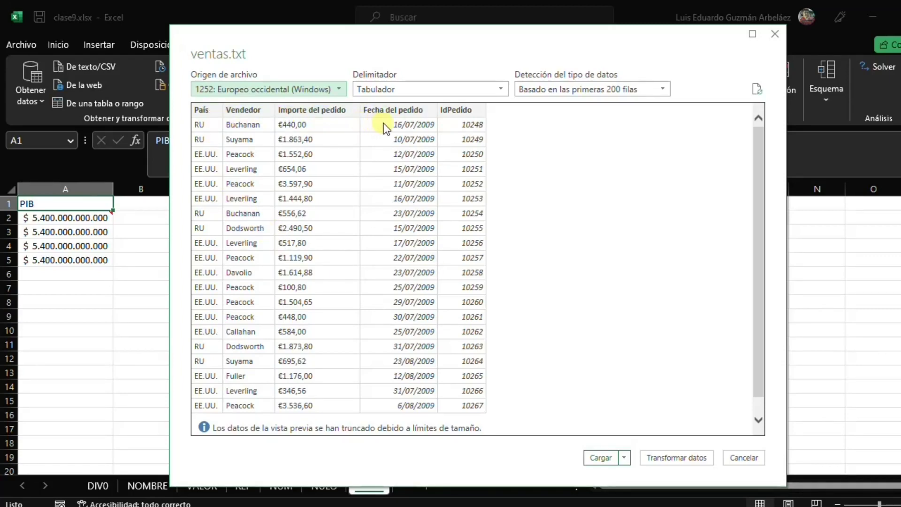
left_click(593, 461)
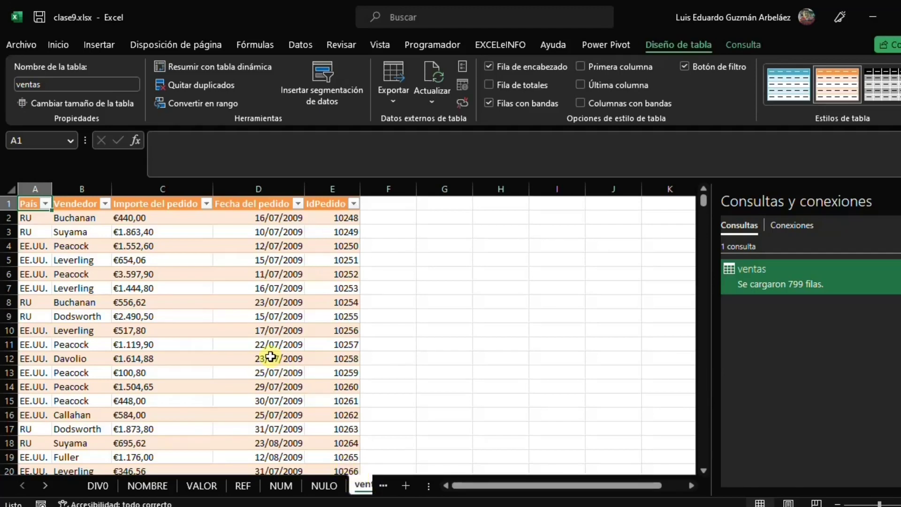
- Look through the rows of the imported ventas table and return to its header row
left_click(269, 357)
scroll(248, 357, "down", 3)
scroll(246, 359, "down", 11)
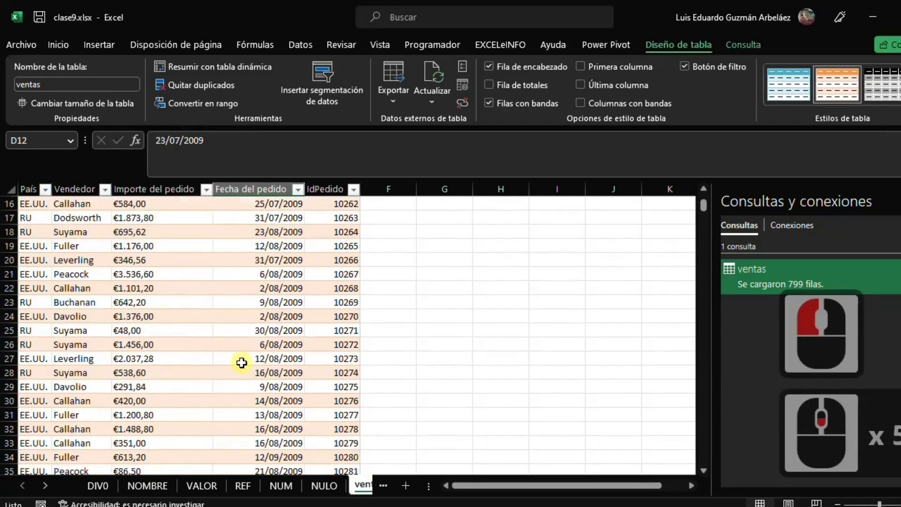
scroll(238, 363, "down", 11)
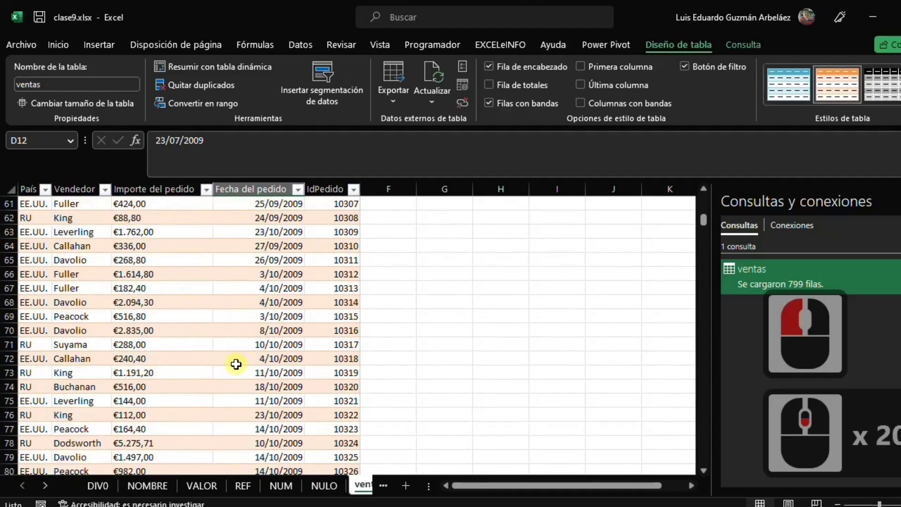
scroll(232, 365, "up", 9)
scroll(229, 366, "up", 20)
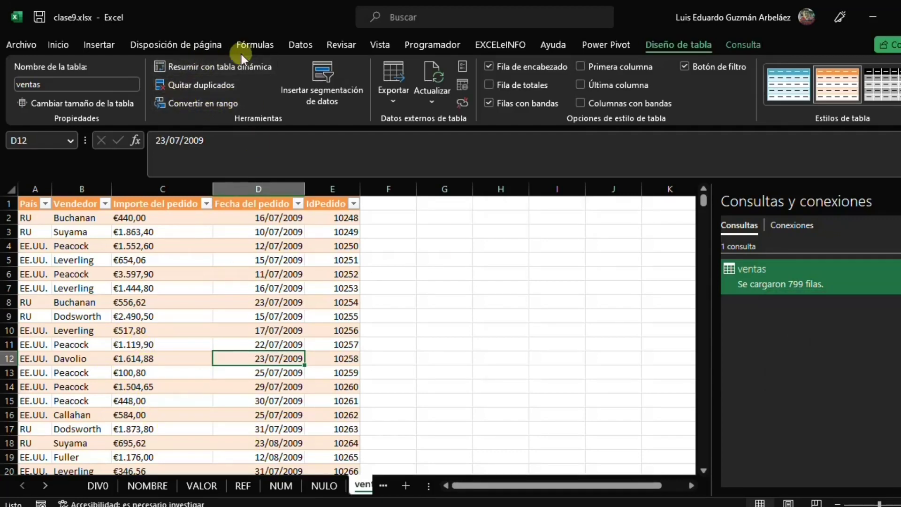
- Import clase9a.csv from the fuentes_ext folder with semicolon as delimiter and load it into the workbook
left_click(294, 46)
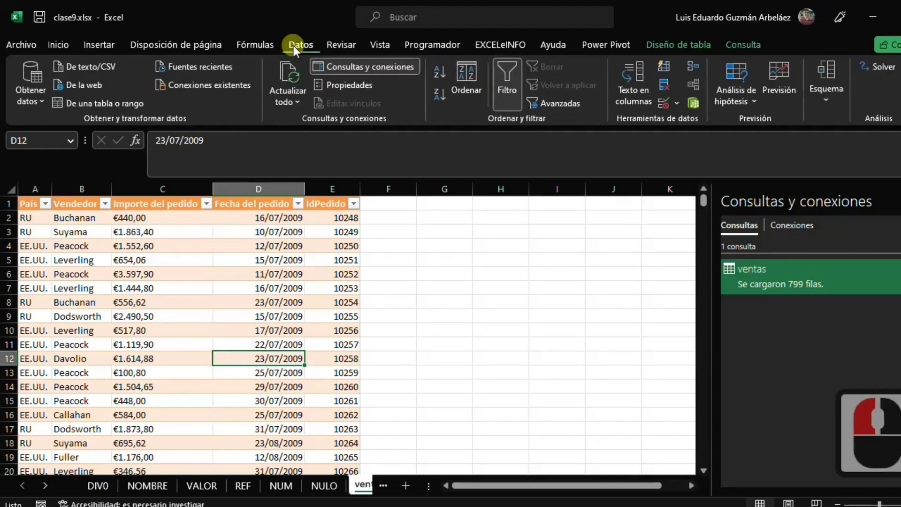
left_click(87, 66)
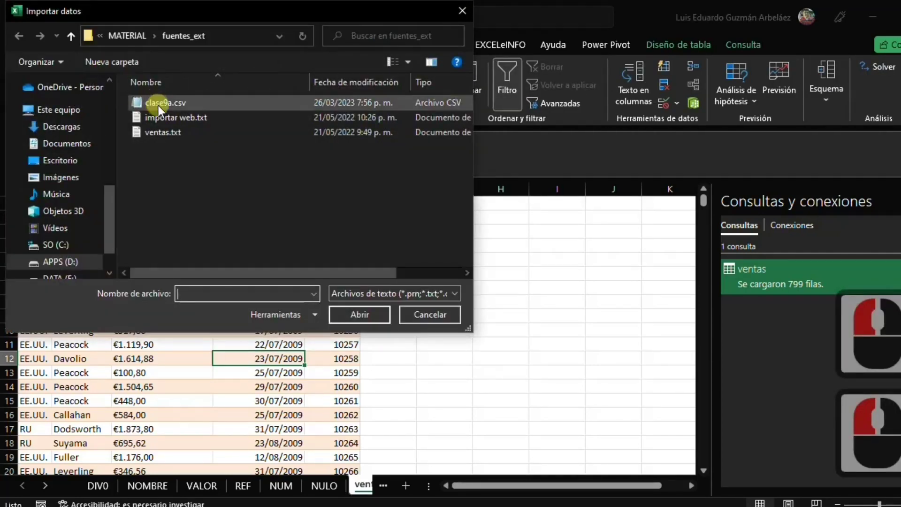
left_click(155, 103)
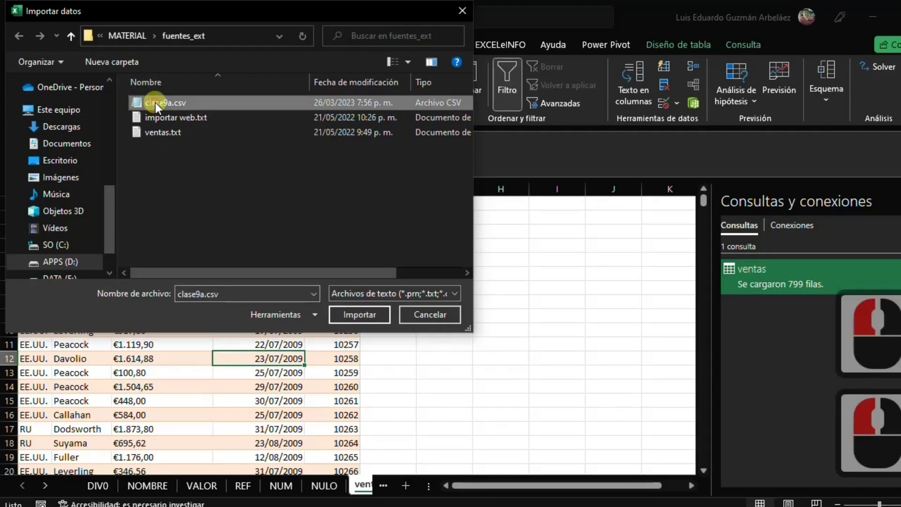
left_click(355, 317)
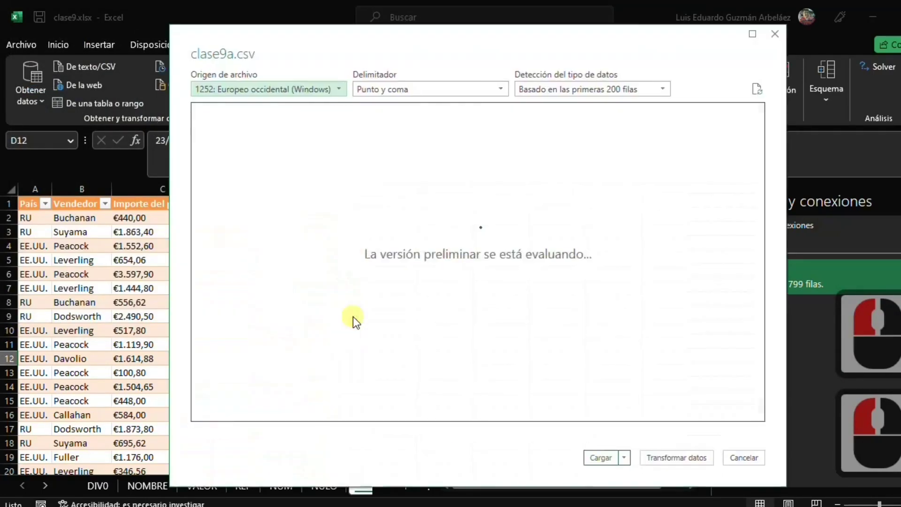
left_click(601, 458)
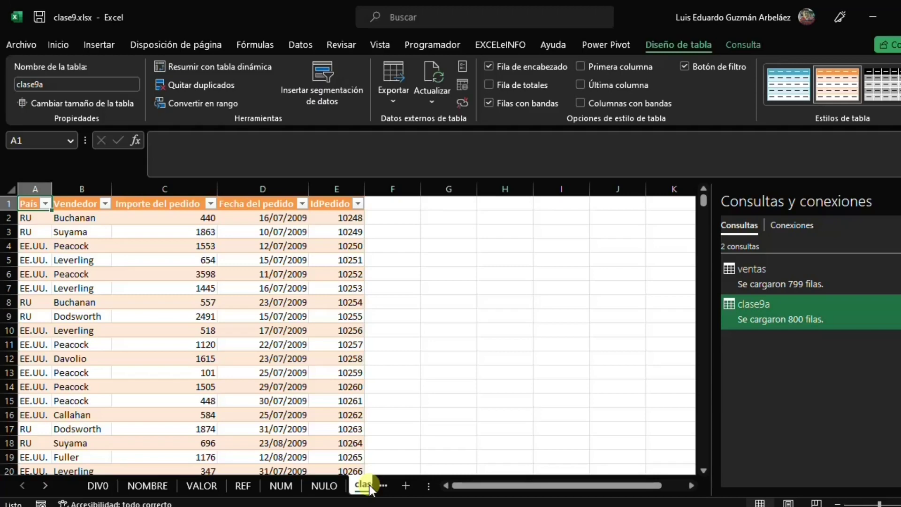
- Open the source file clase9a.csv in Notepad, check the separators between its fields, and return to the workbook
left_click(310, 506)
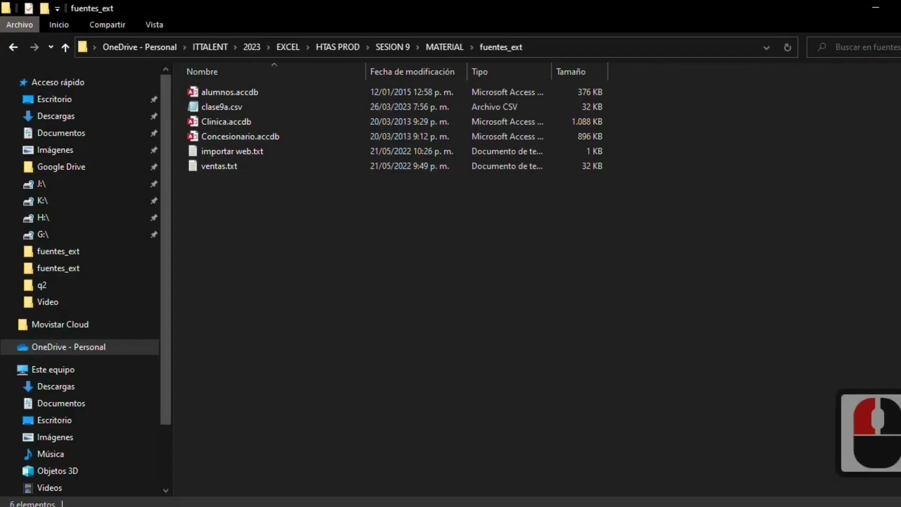
double_click(205, 106)
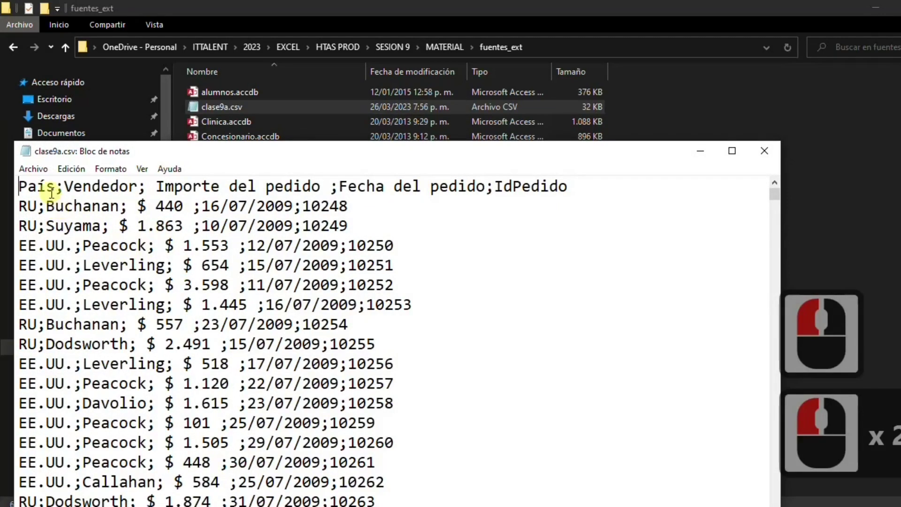
left_click(65, 187)
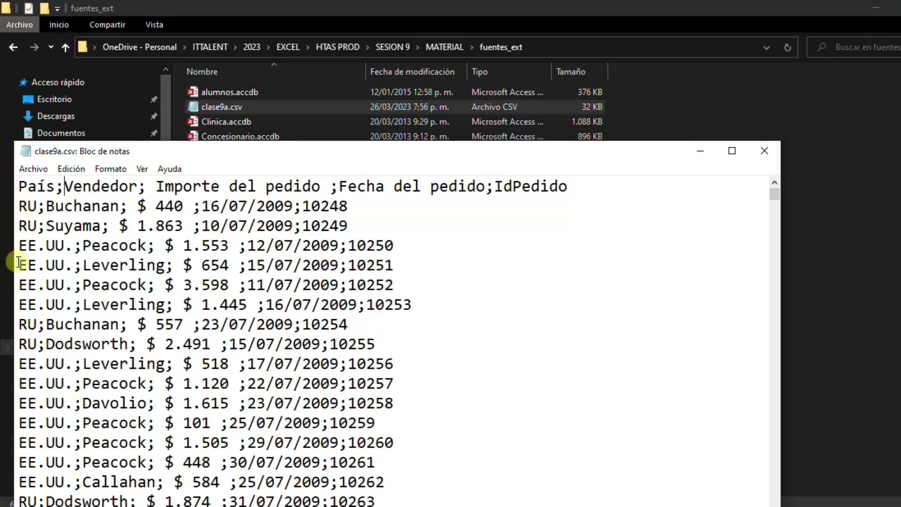
left_click(764, 151)
left_click(328, 506)
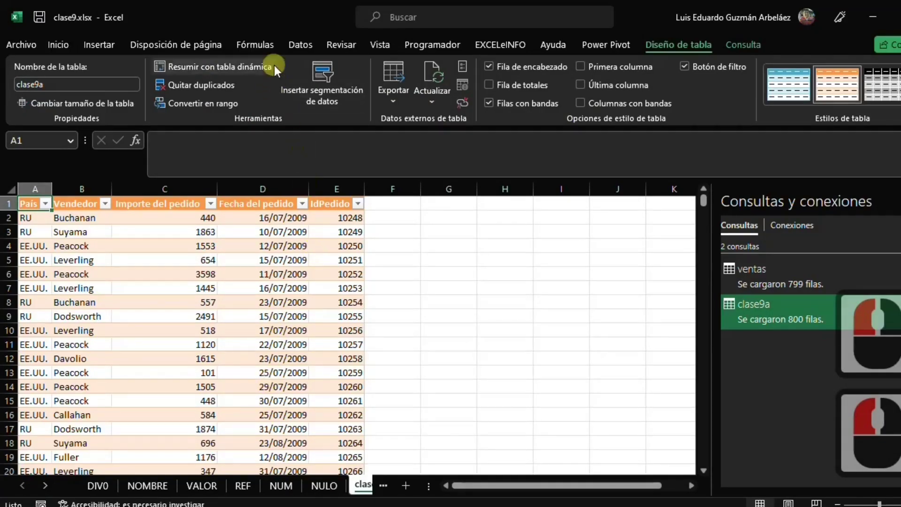
- Import the Pacientes table from the Access database Clinica.accdb and load it into the workbook
left_click(298, 45)
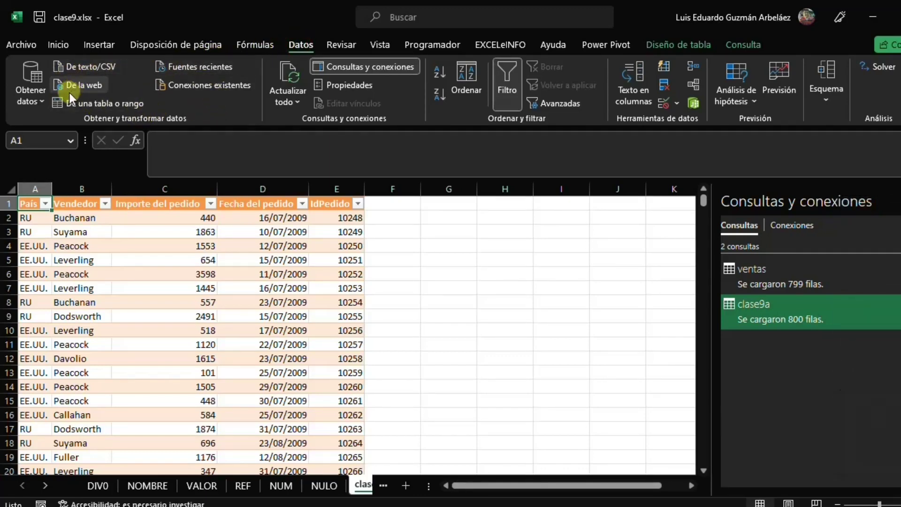
left_click(29, 75)
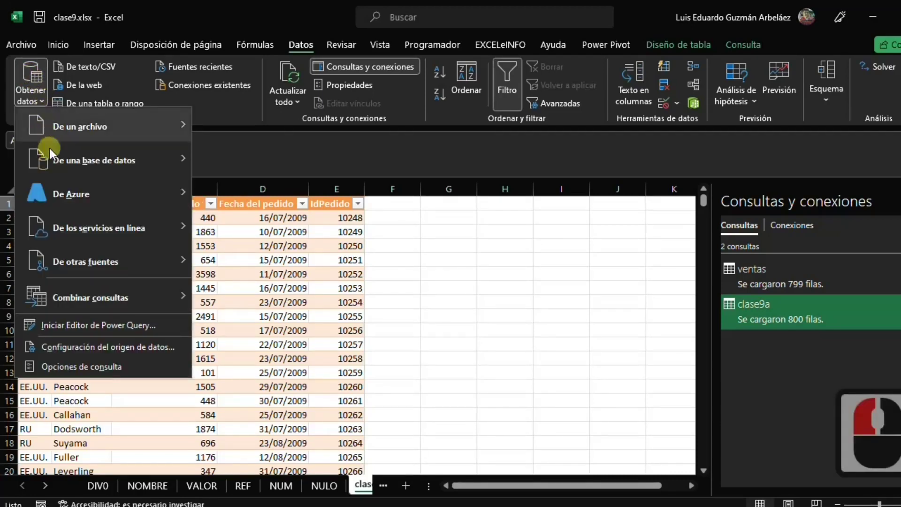
mouse_move(55, 164)
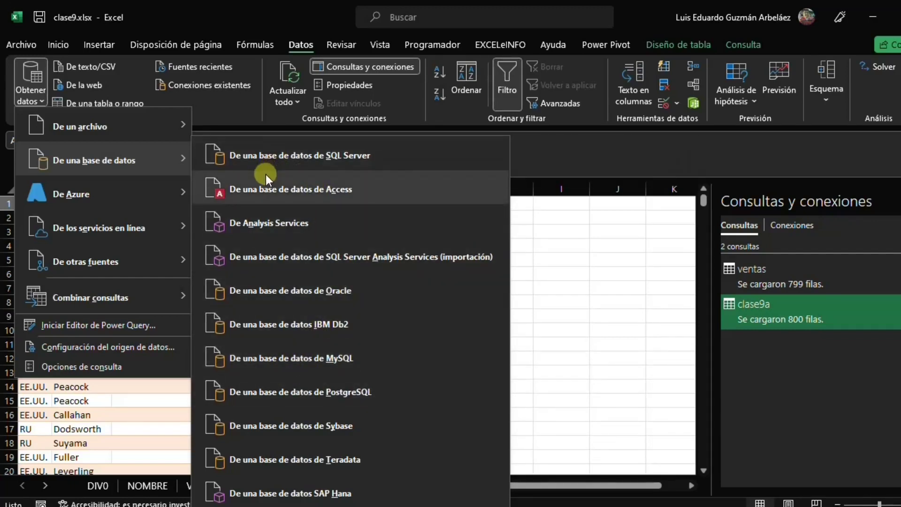
left_click(322, 186)
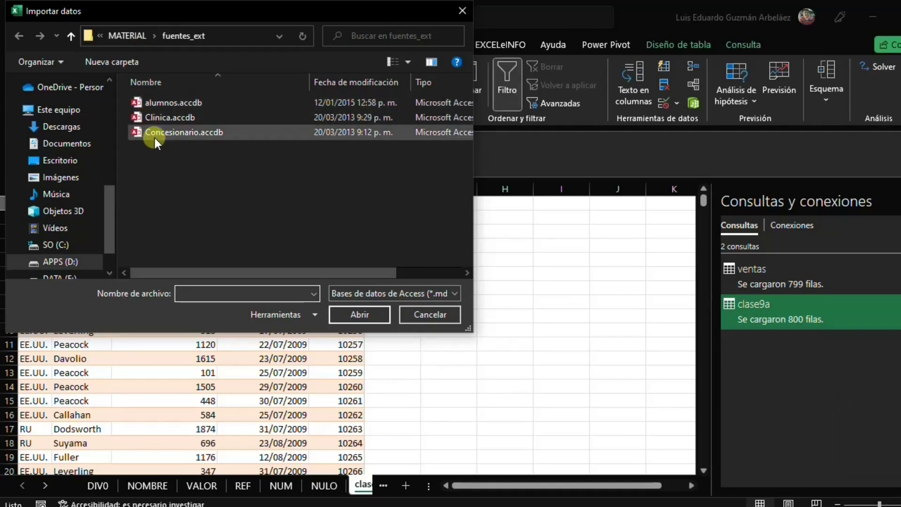
left_click(154, 118)
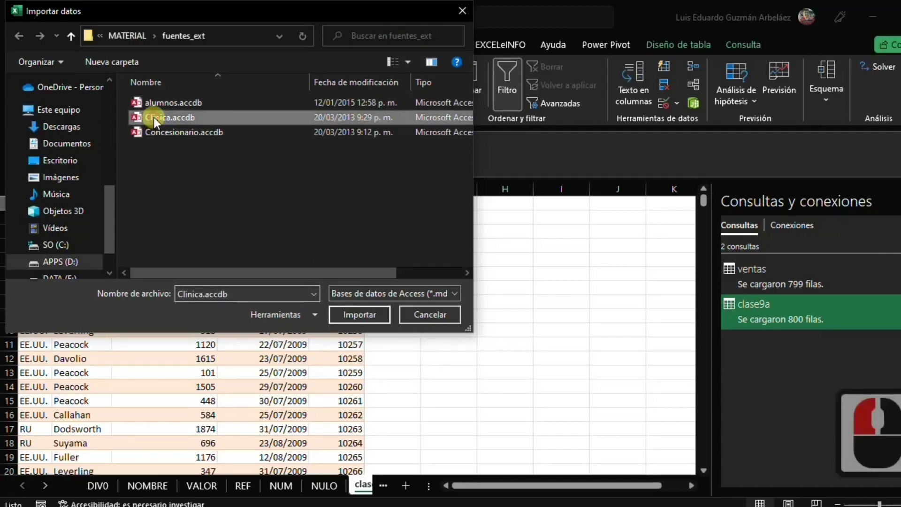
left_click(350, 314)
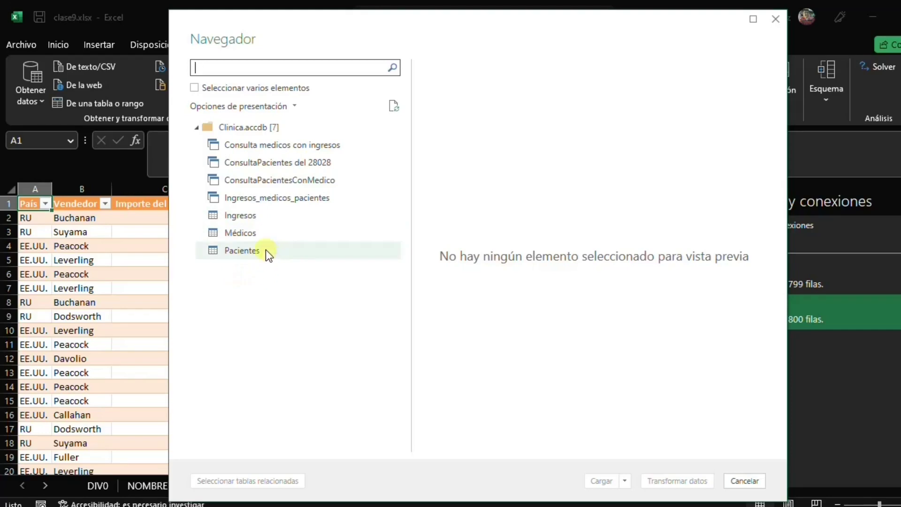
left_click(234, 252)
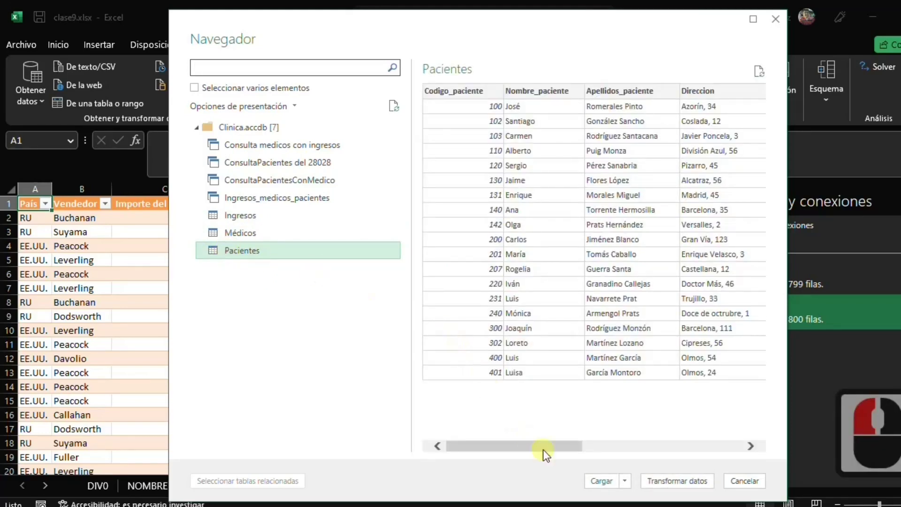
left_click(599, 480)
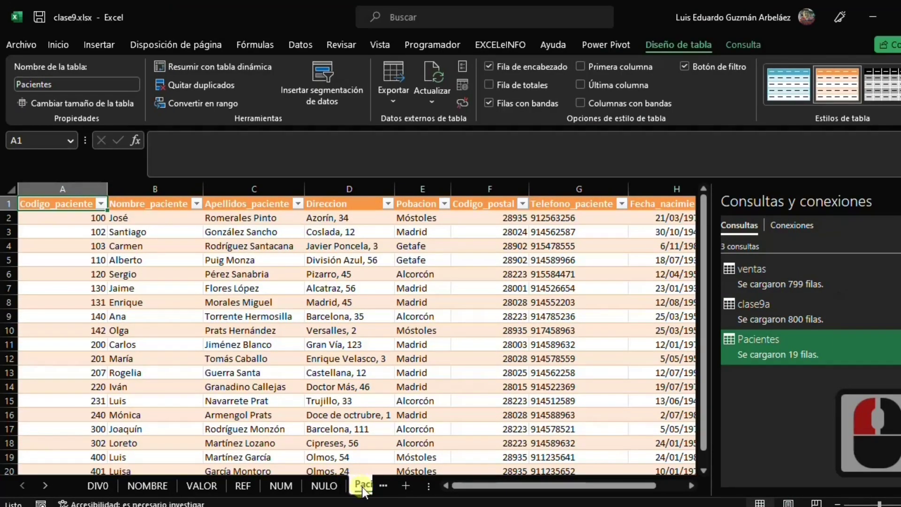
- Check the first and last records of the imported Pacientes table
left_click(193, 291)
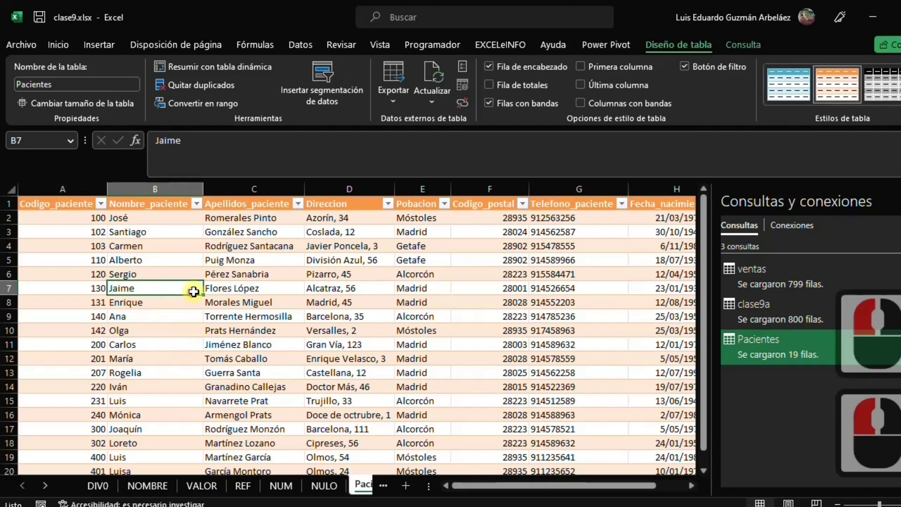
left_click(49, 215)
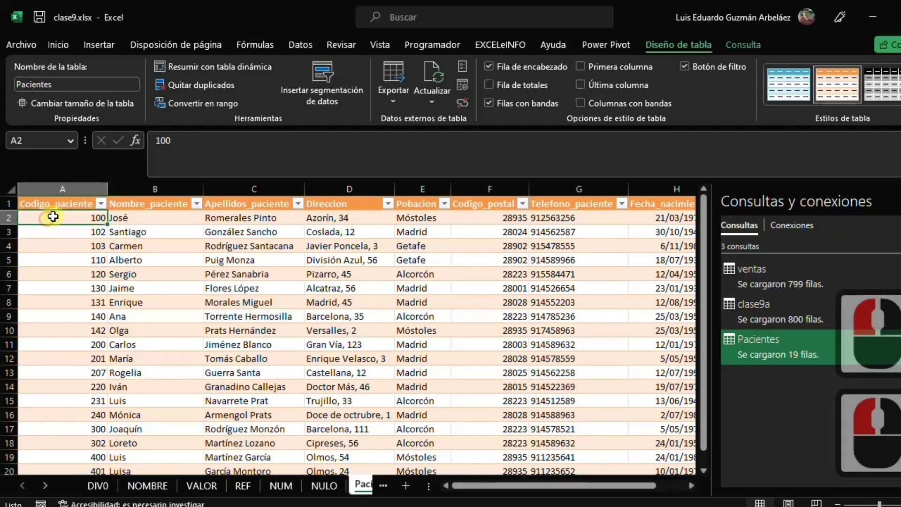
key("ctrl+Down")
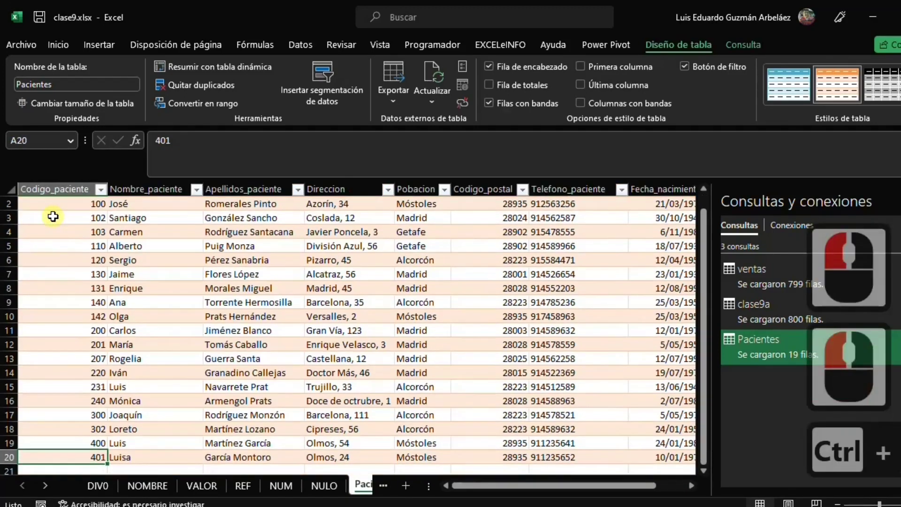
key("ctrl+Up")
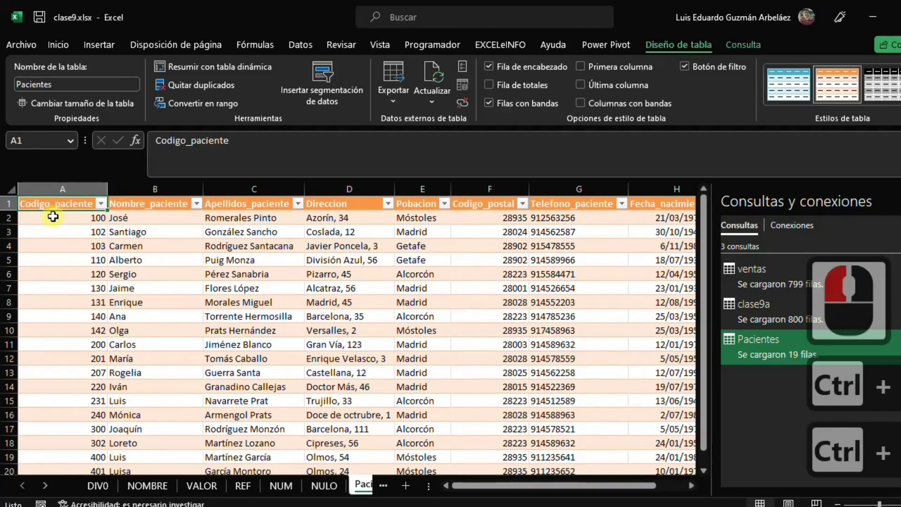
left_click(118, 245)
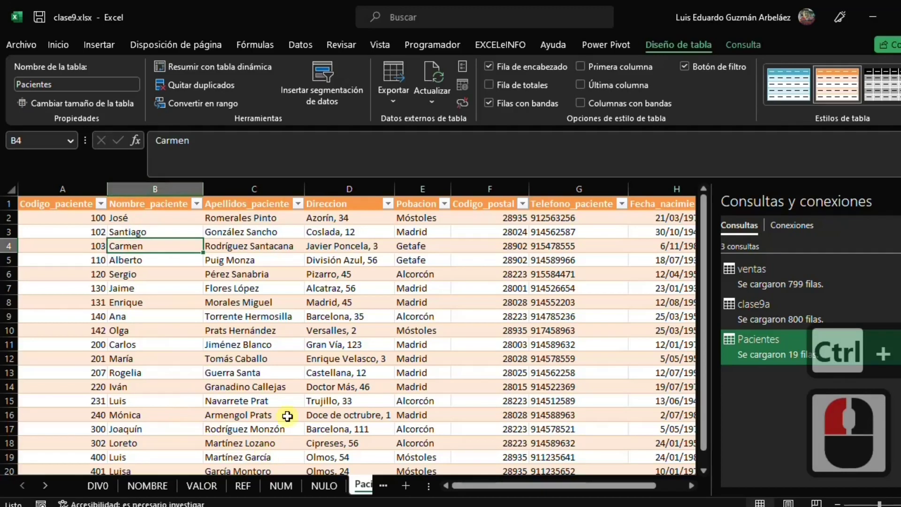
- Copy the Wikipedia URL for countries by nominal PIB from importar web.txt and return to the Excel workbook
left_click(300, 43)
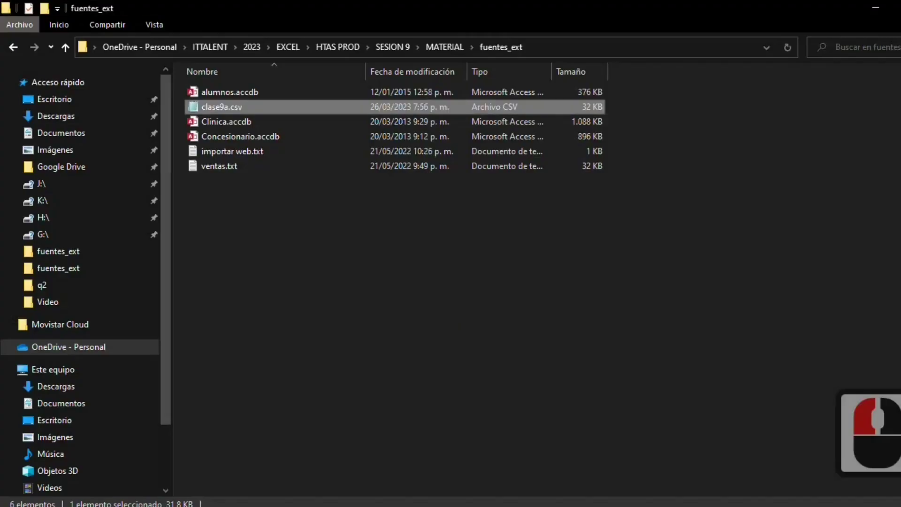
double_click(202, 150)
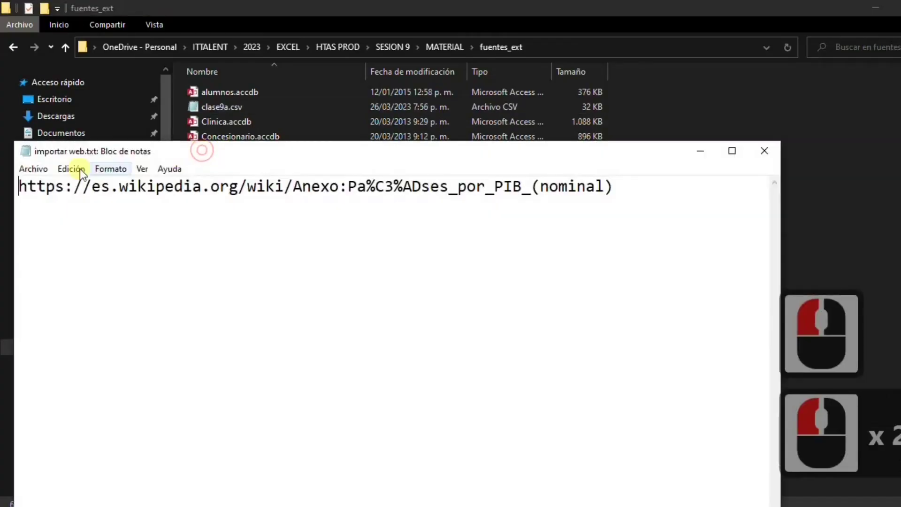
left_click_drag(18, 187, 646, 195)
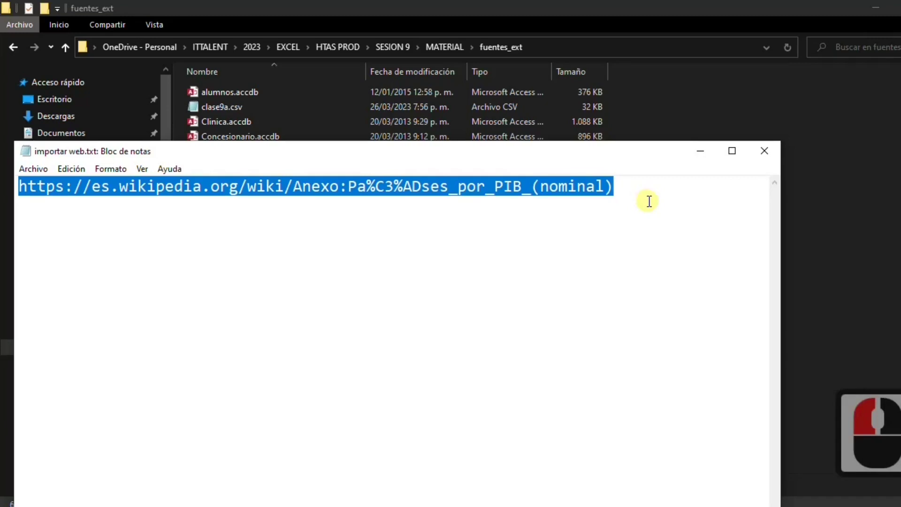
key("ctrl+c")
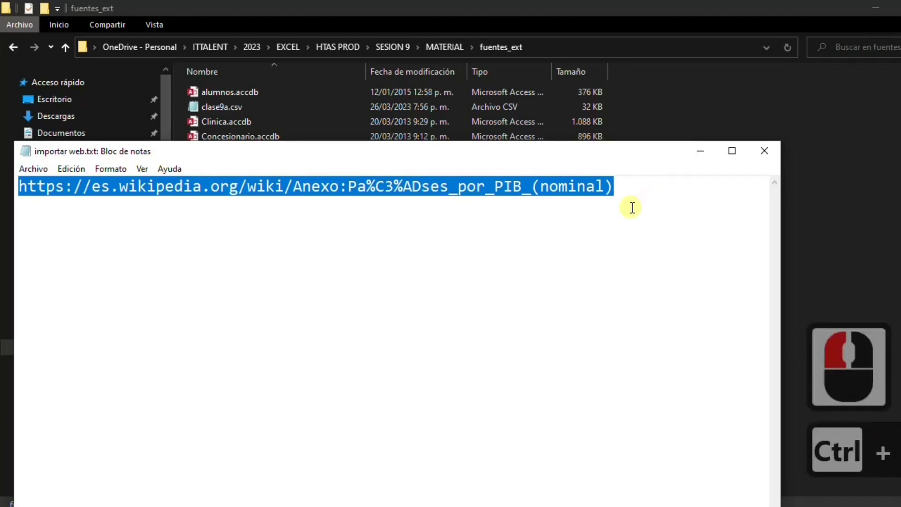
left_click(891, 134)
left_click(897, 8)
left_click(451, 505)
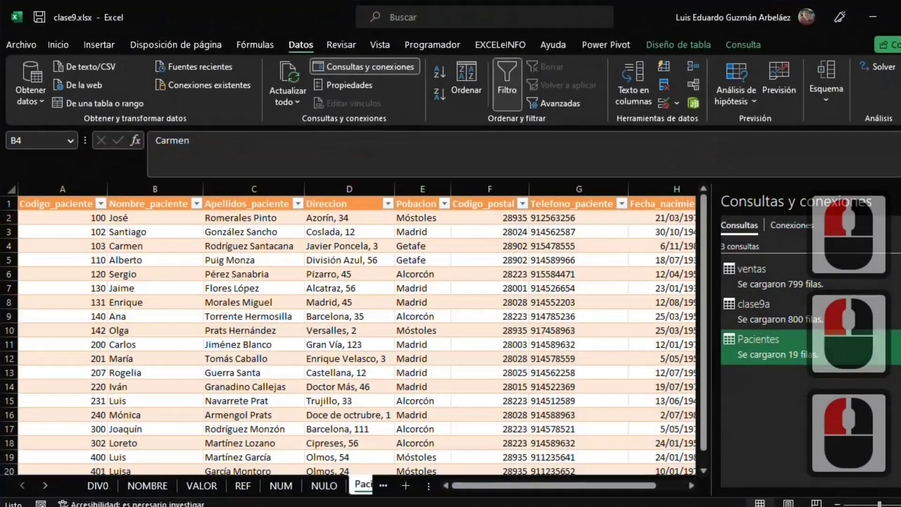
- Import the "PIB según reportes de cada país (2021)" table from the copied Wikipedia URL and load it into the workbook
left_click(296, 40)
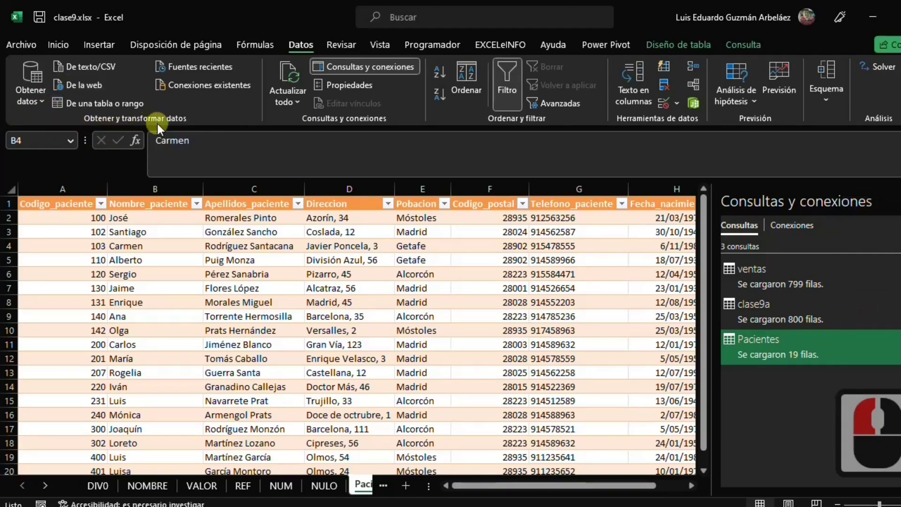
left_click(83, 84)
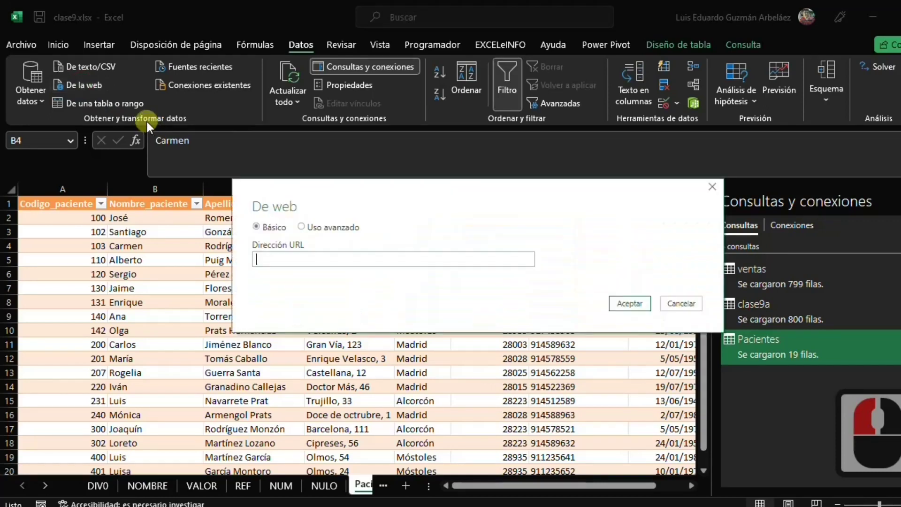
left_click(269, 256)
key("ctrl+v")
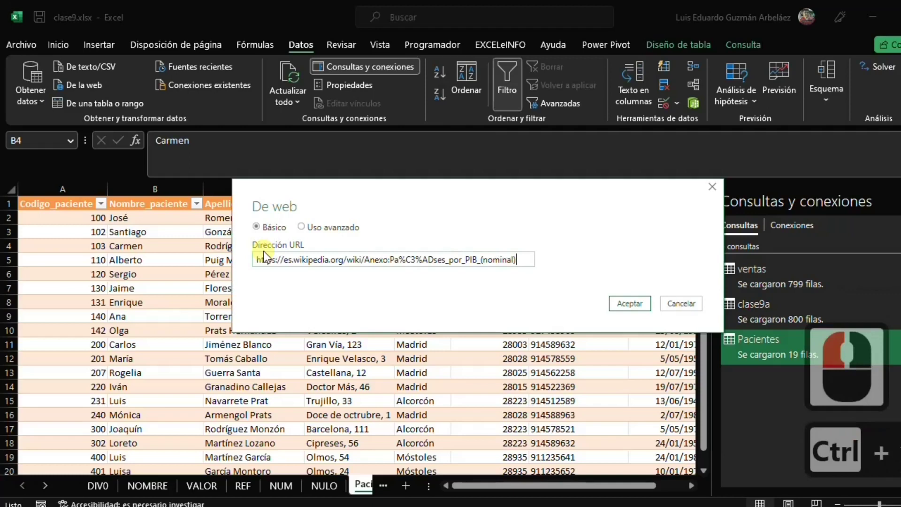
left_click(633, 305)
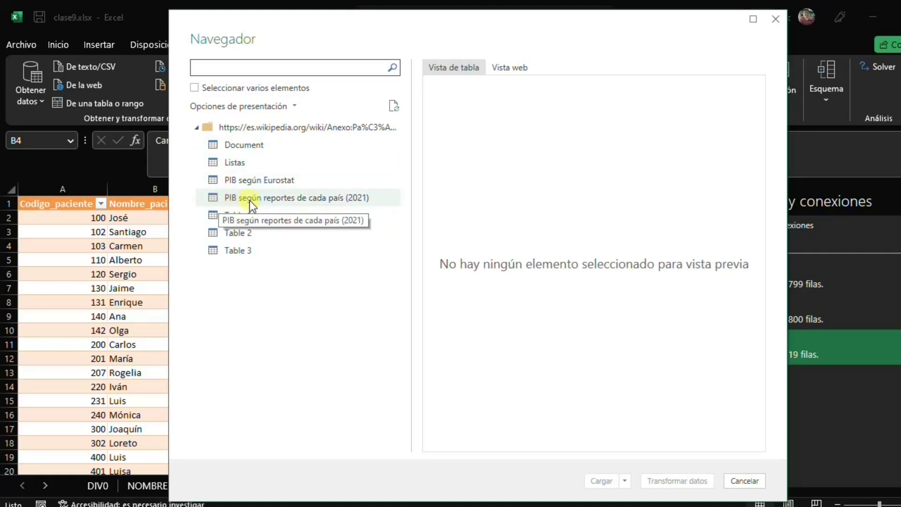
left_click(317, 199)
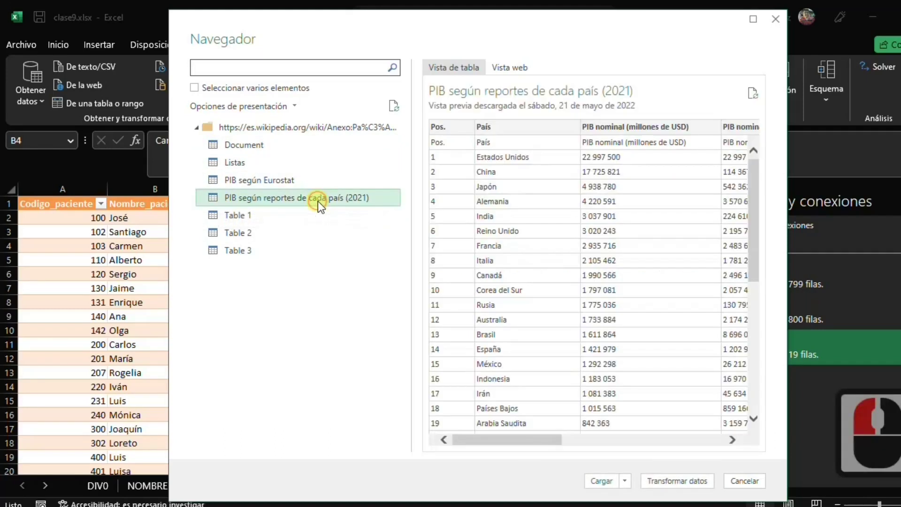
left_click(601, 481)
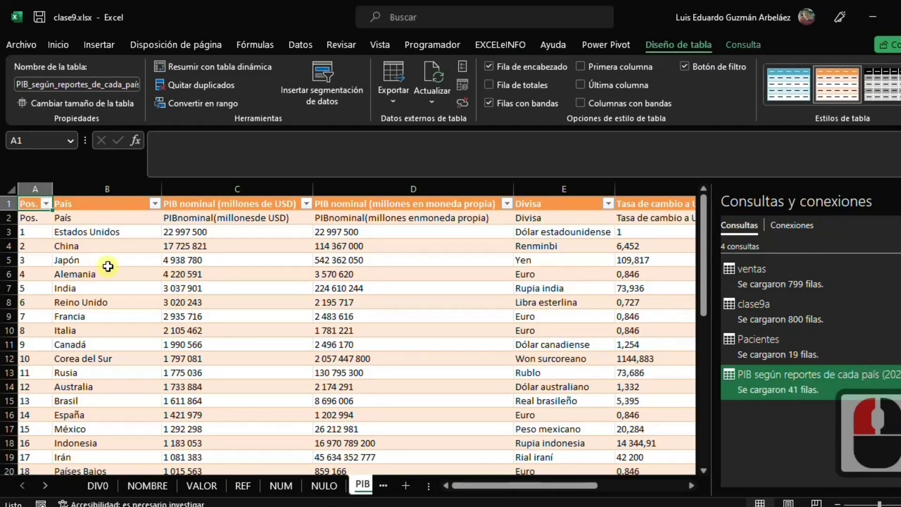
- Examine the extent of the imported PIB table and the five highest-ranked countries with their nominal PIB in USD
scroll(108, 269, "down", 10)
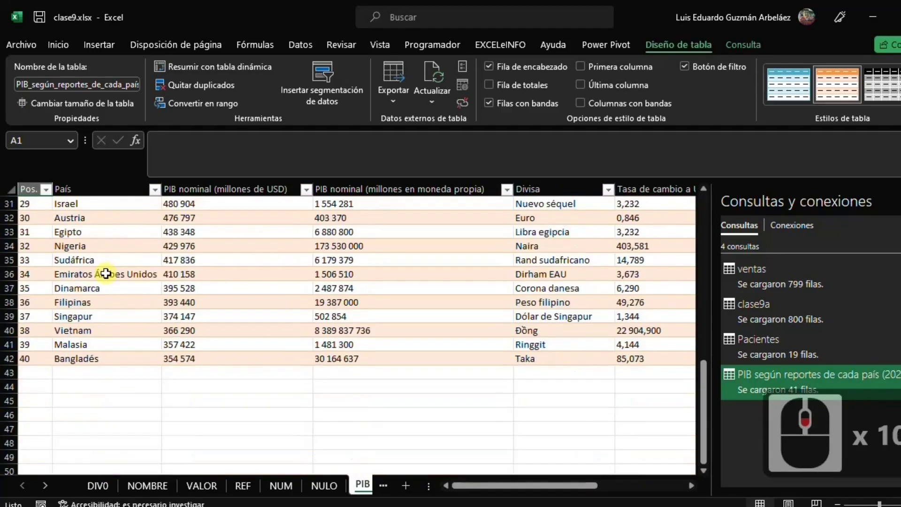
scroll(106, 274, "up", 6)
scroll(105, 274, "up", 3)
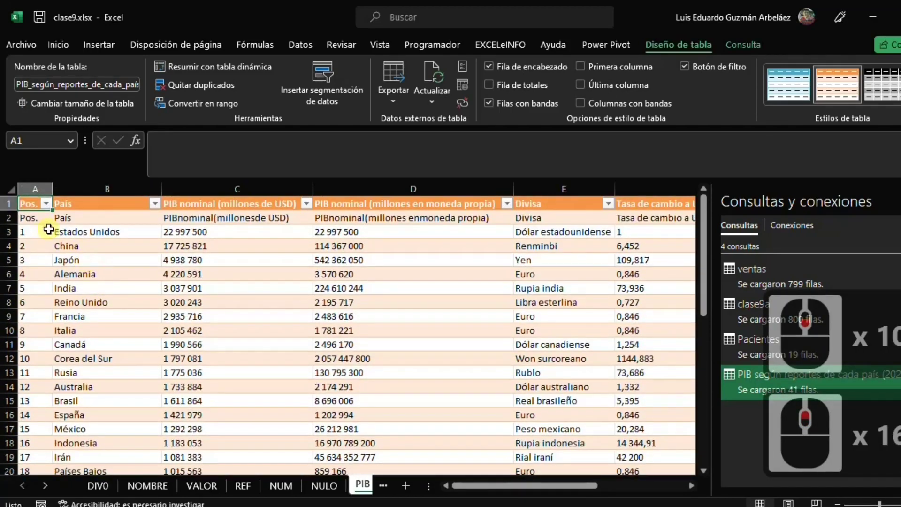
left_click(67, 230)
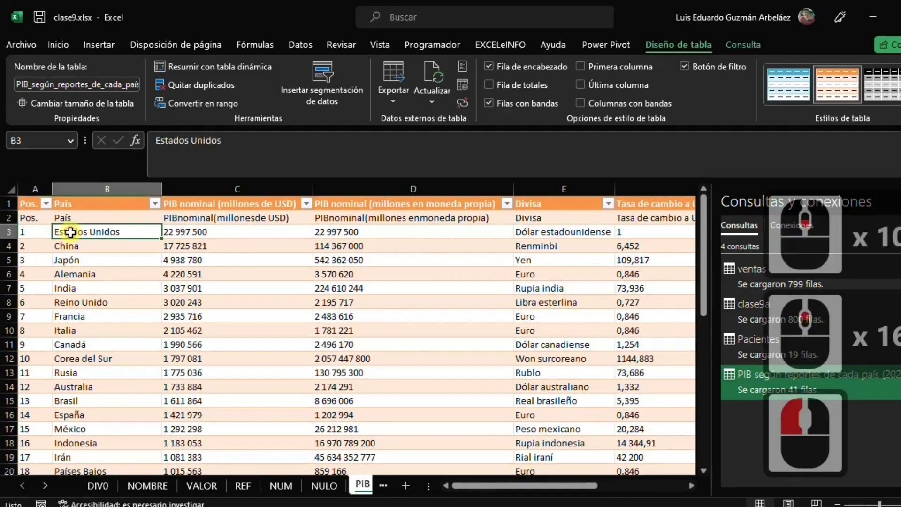
left_click(170, 234)
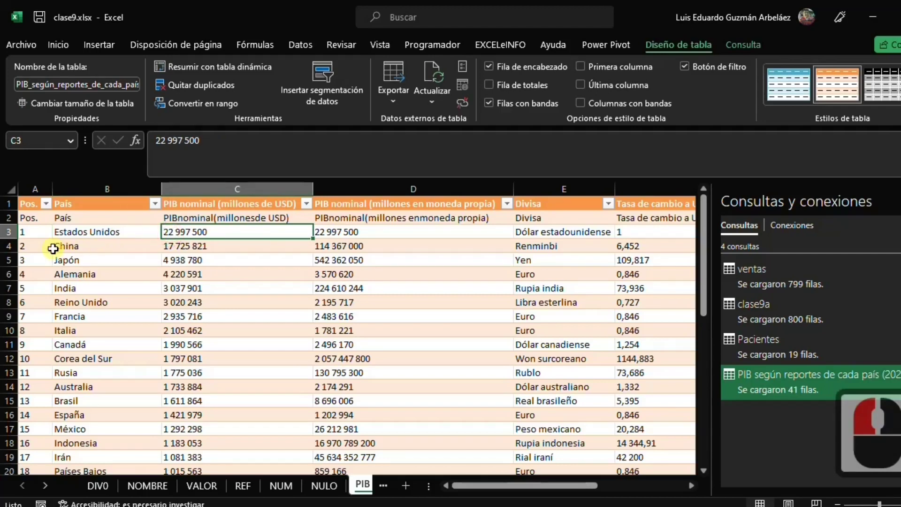
left_click(70, 248)
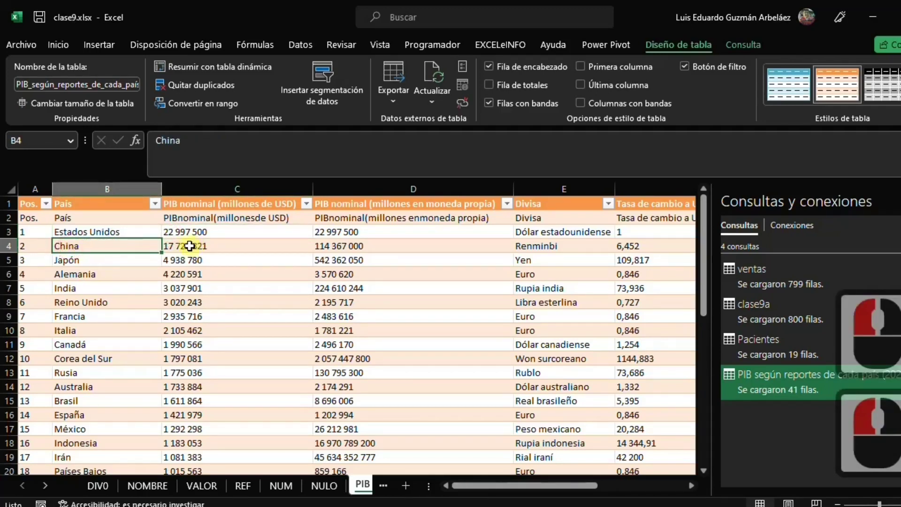
left_click(87, 261)
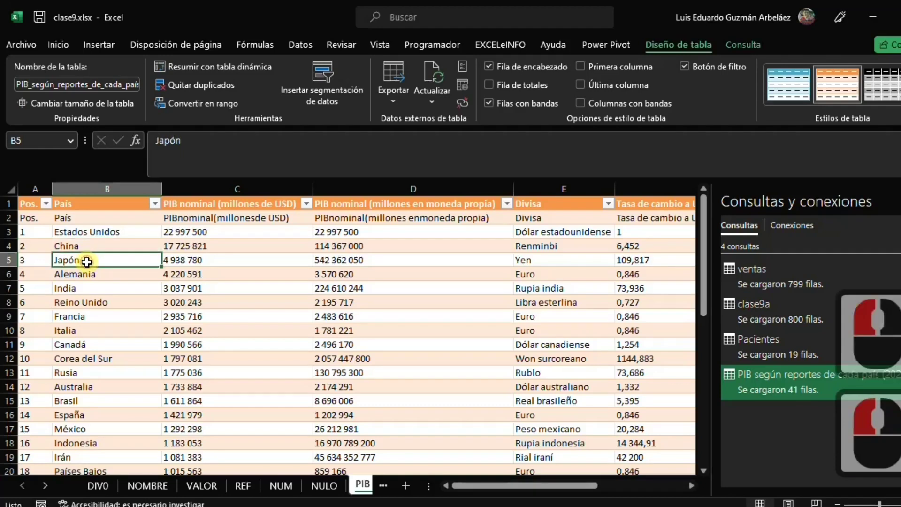
left_click(150, 276)
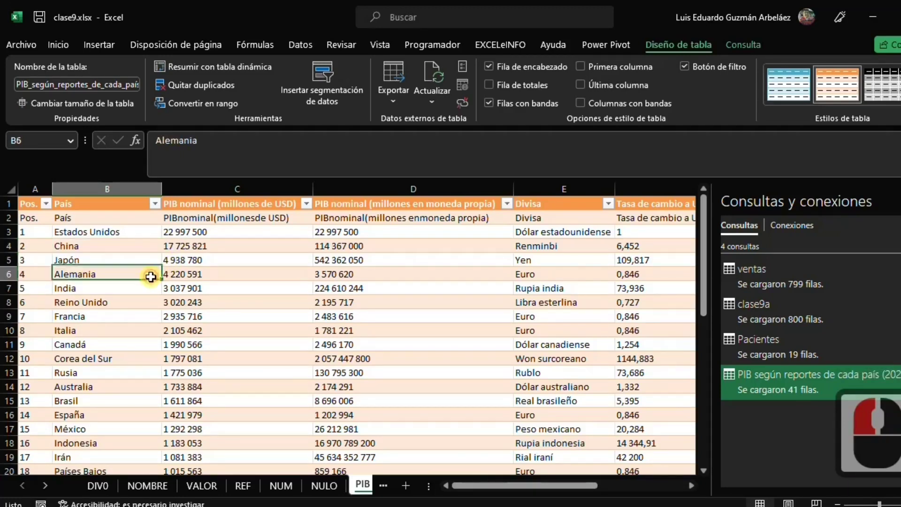
left_click(63, 291)
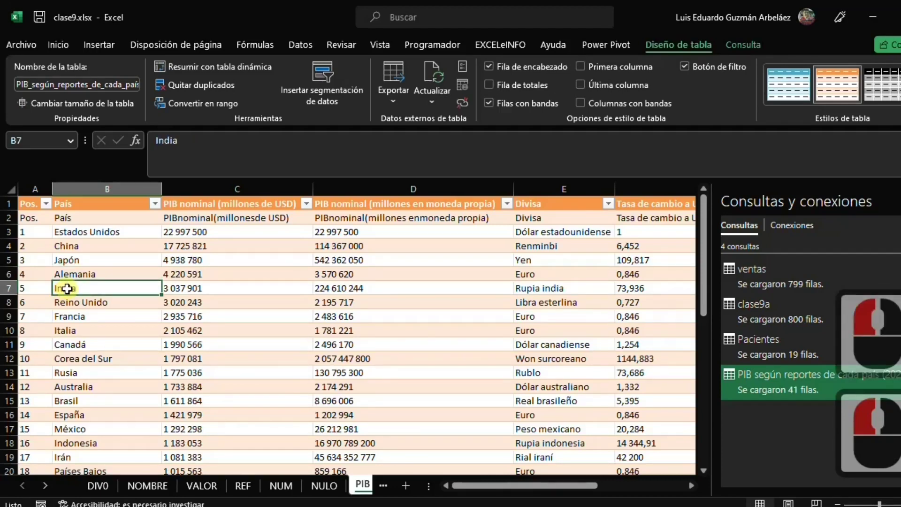
- Check the positions of España, México and Argentina in the PIB table and review the remaining countries down to the last row
scroll(74, 275, "down", 2)
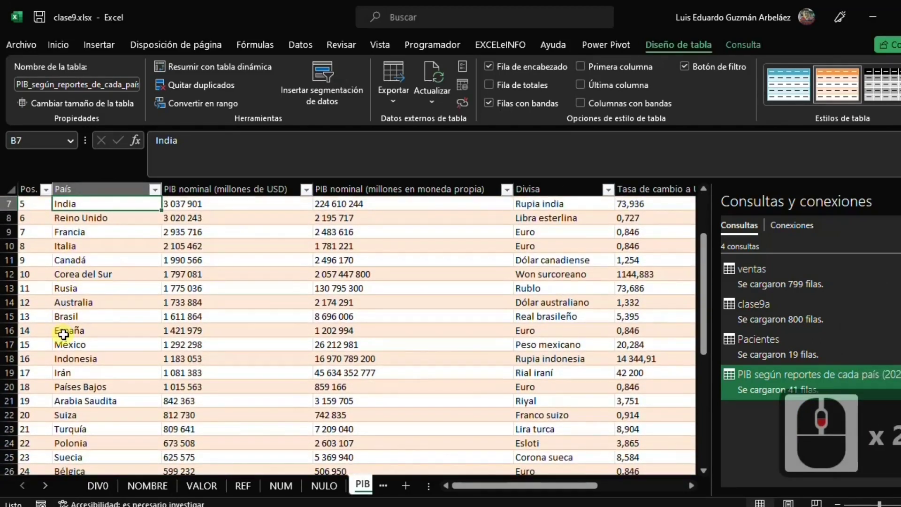
left_click(64, 333)
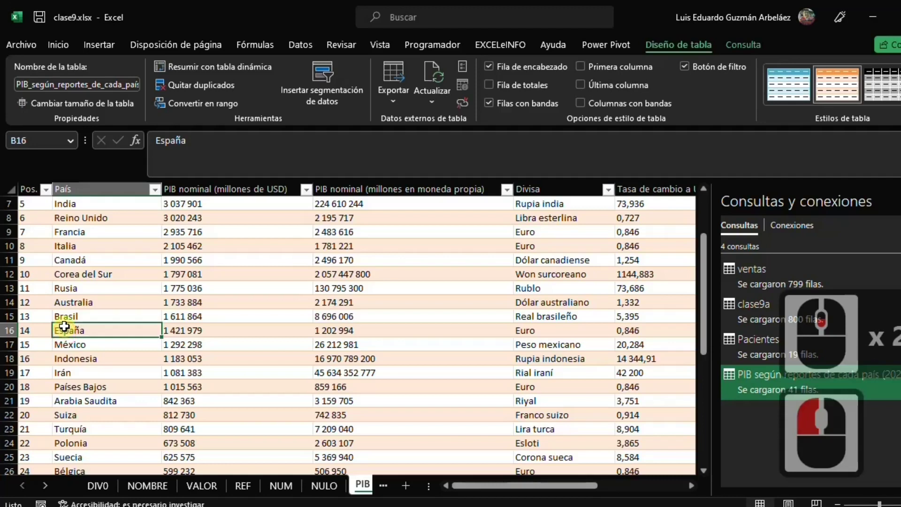
left_click(66, 343)
scroll(74, 341, "down", 2)
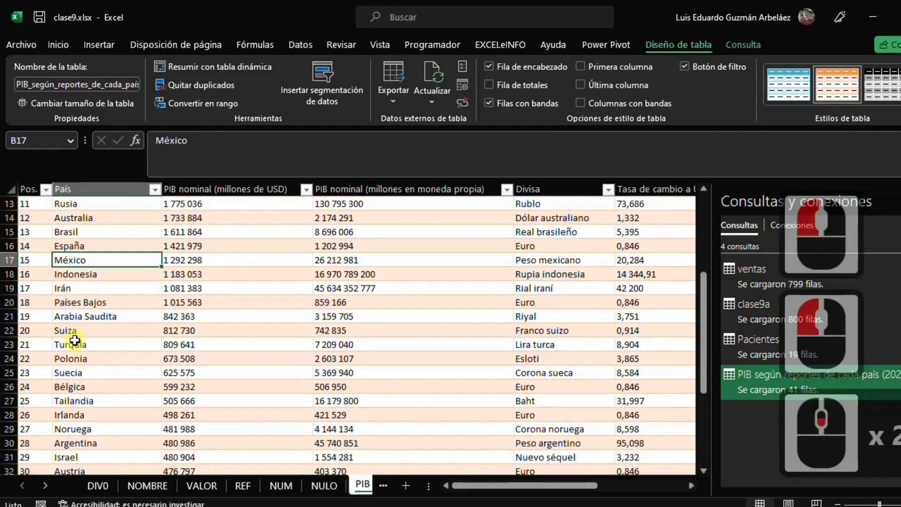
left_click(60, 442)
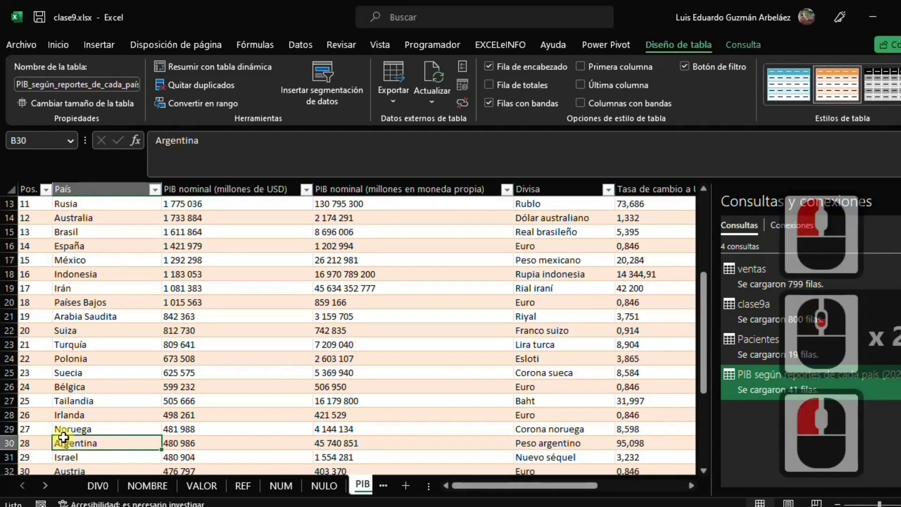
scroll(80, 378, "down", 3)
scroll(77, 375, "down", 3)
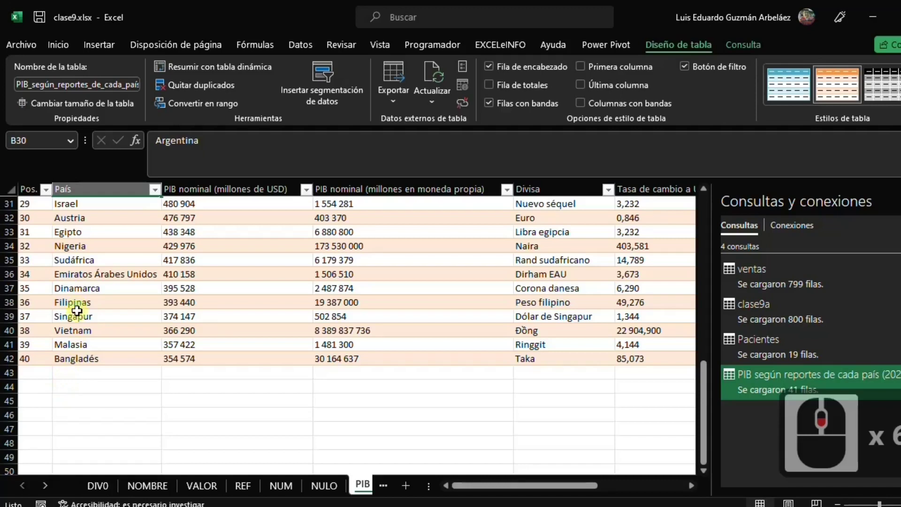
scroll(81, 319, "up", 9)
scroll(80, 322, "down", 7)
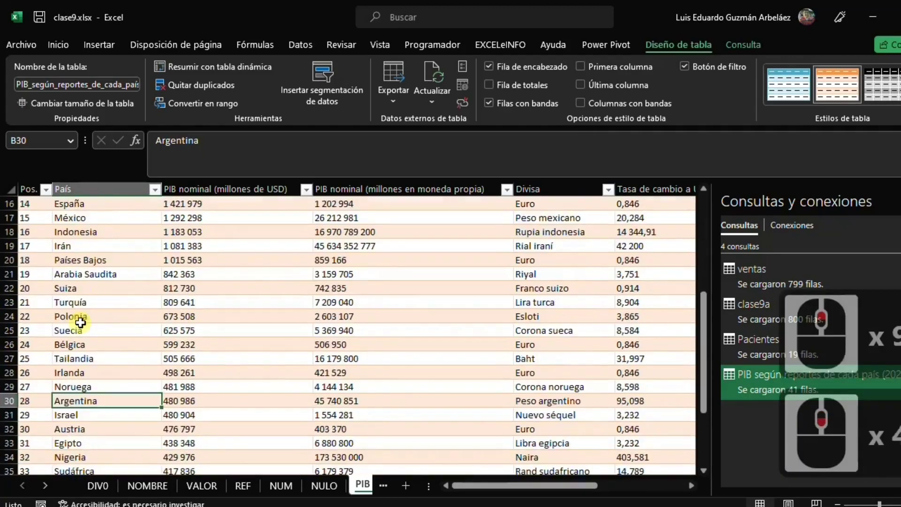
scroll(80, 322, "up", 16)
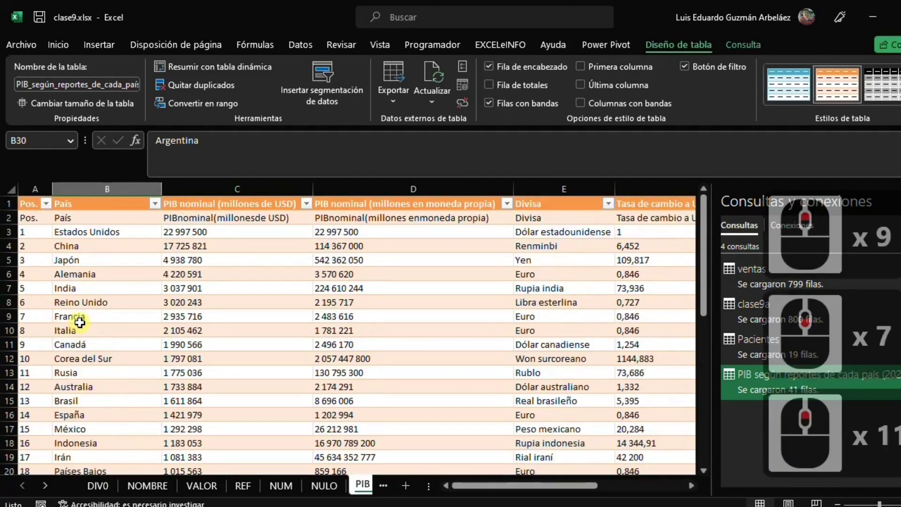